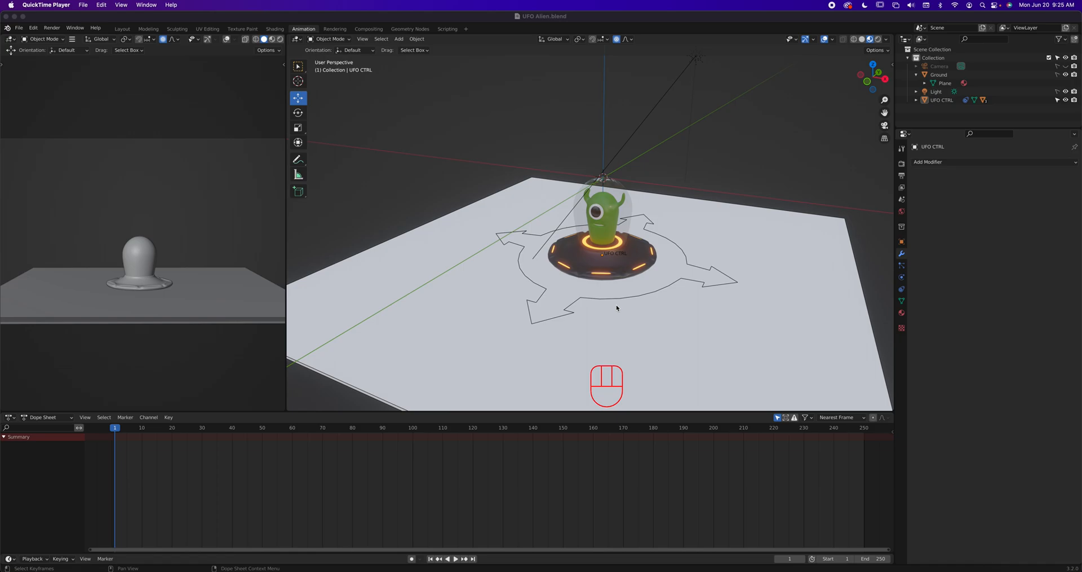
click(609, 359)
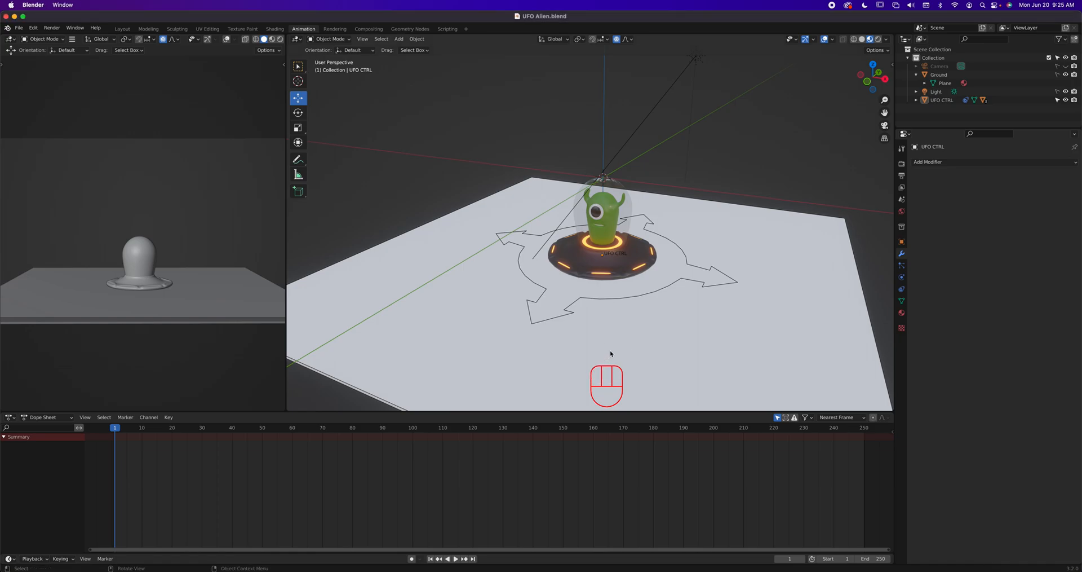
key(n)
key(n)
key(n)
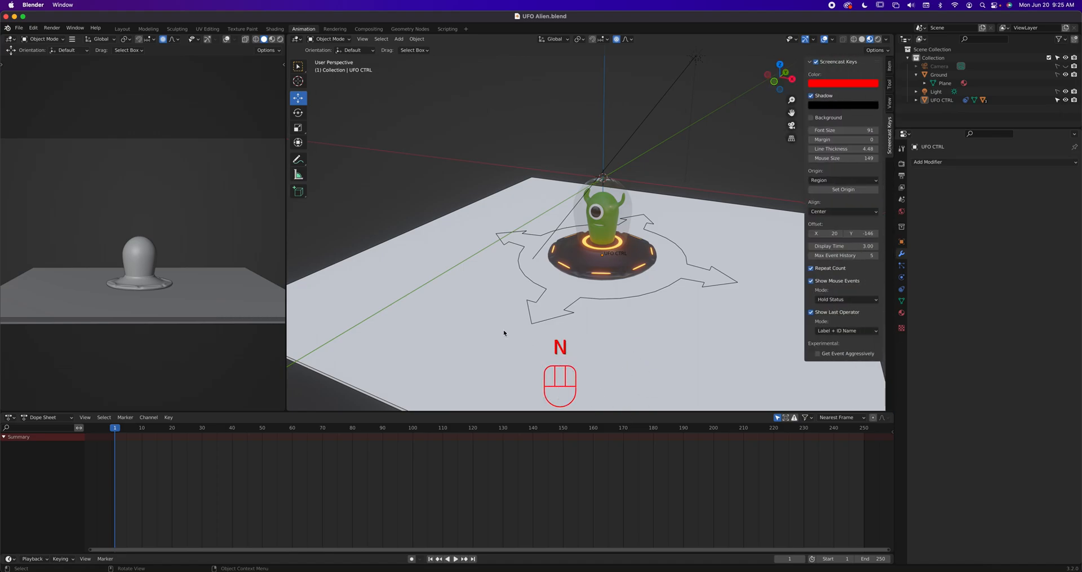
key(n)
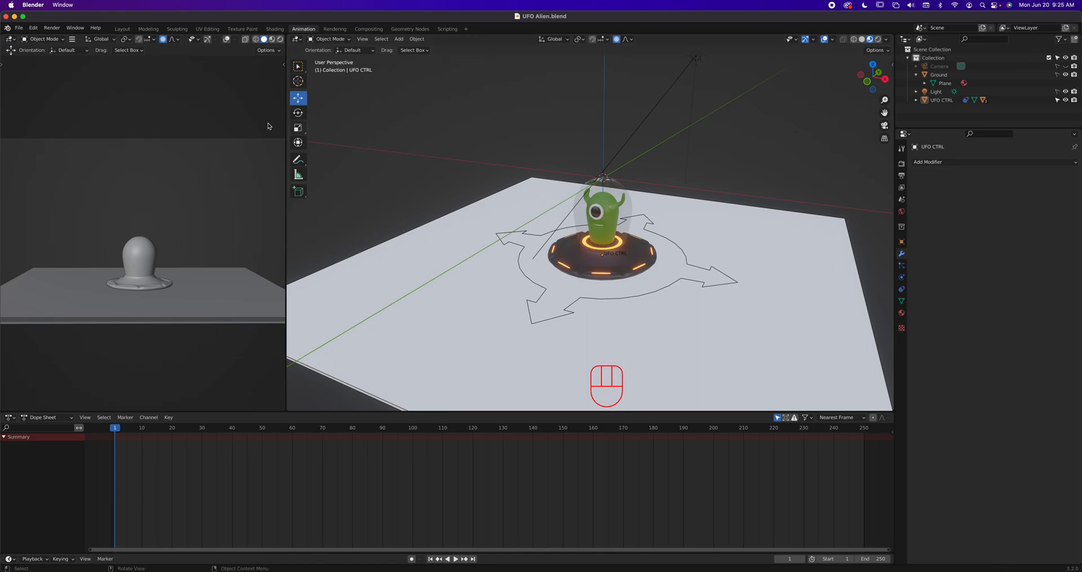
Set the viewport shading of the camera view to Rendered.
click(280, 40)
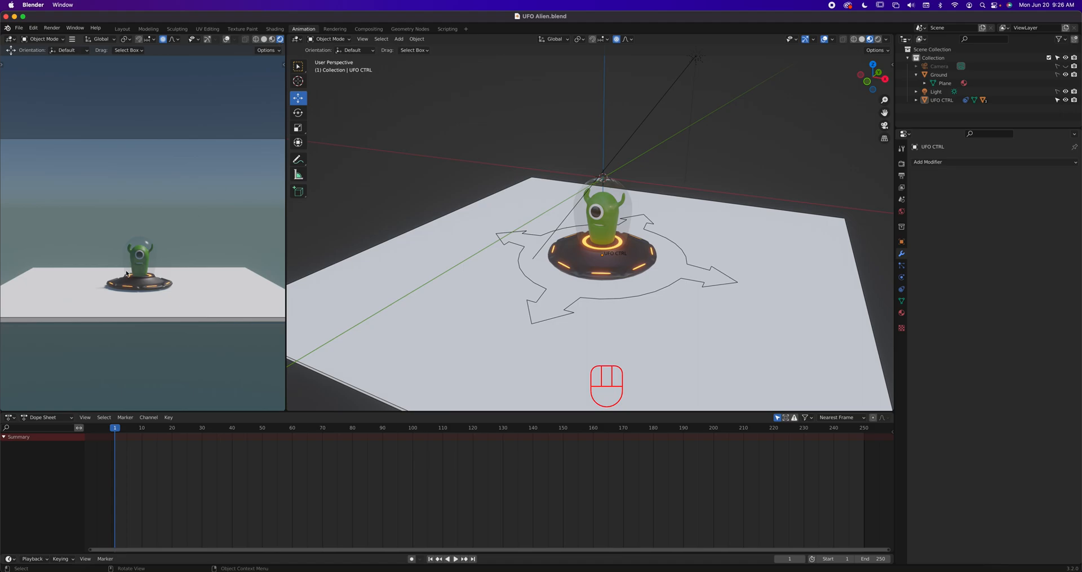
click(272, 40)
click(280, 39)
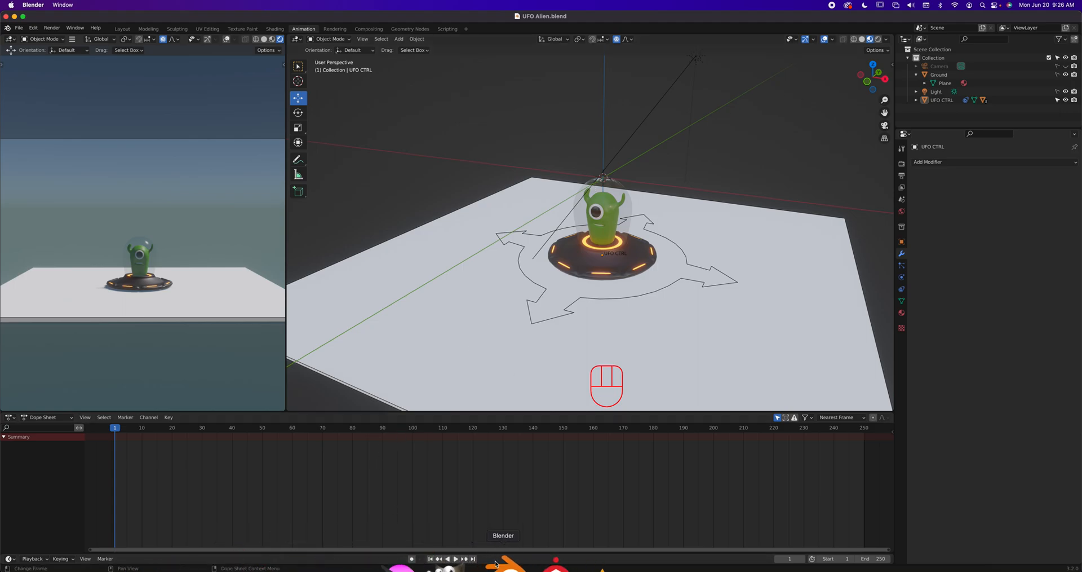
Switch to Microsoft Teams, read the posted lessons on changing viewport shading and on transform tools keyframing, and return to Blender.
click(405, 564)
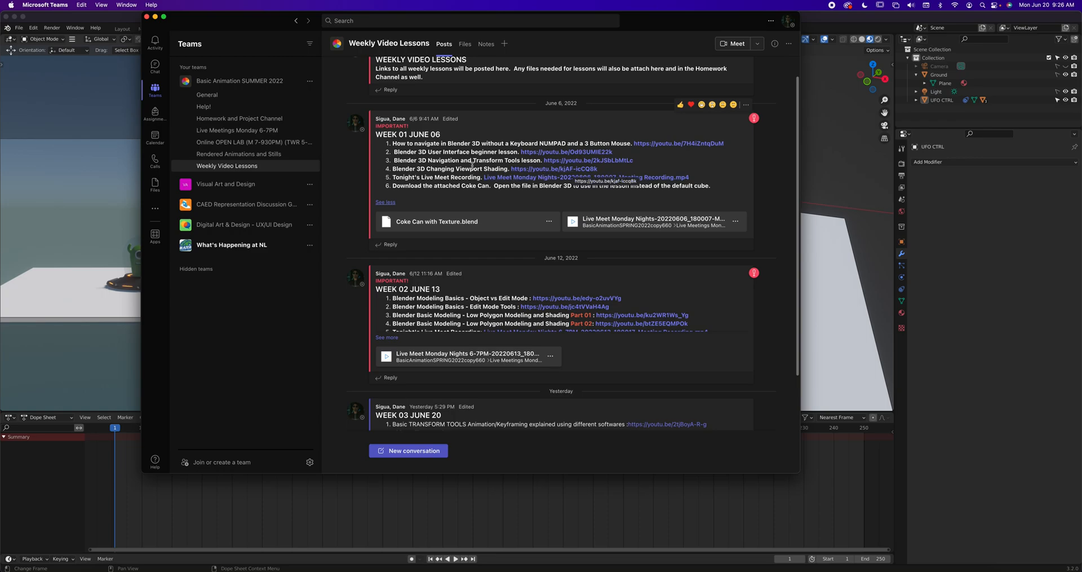
drag(393, 168, 597, 169)
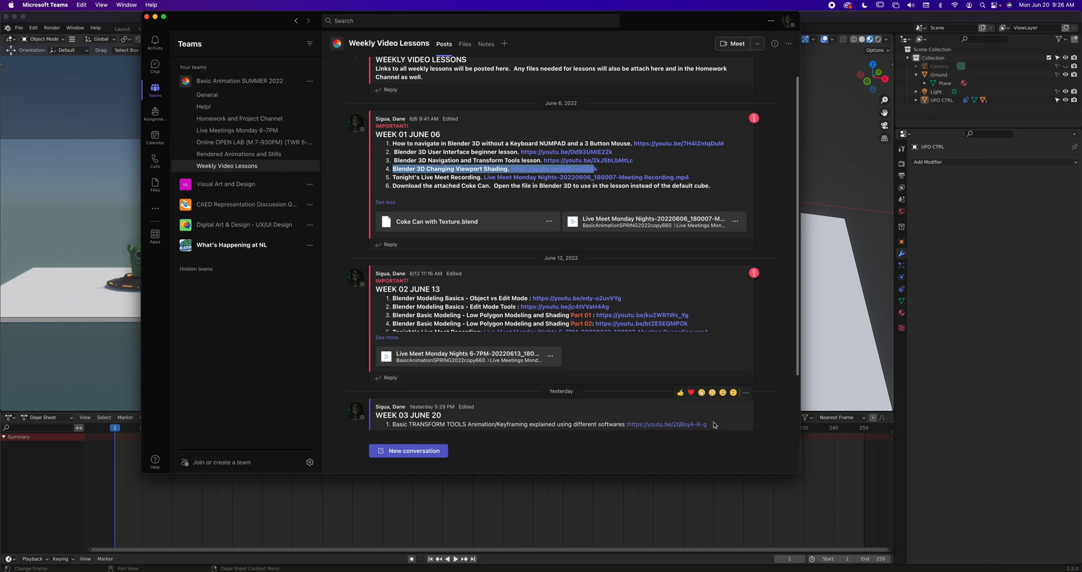
drag(712, 424, 691, 421)
click(691, 422)
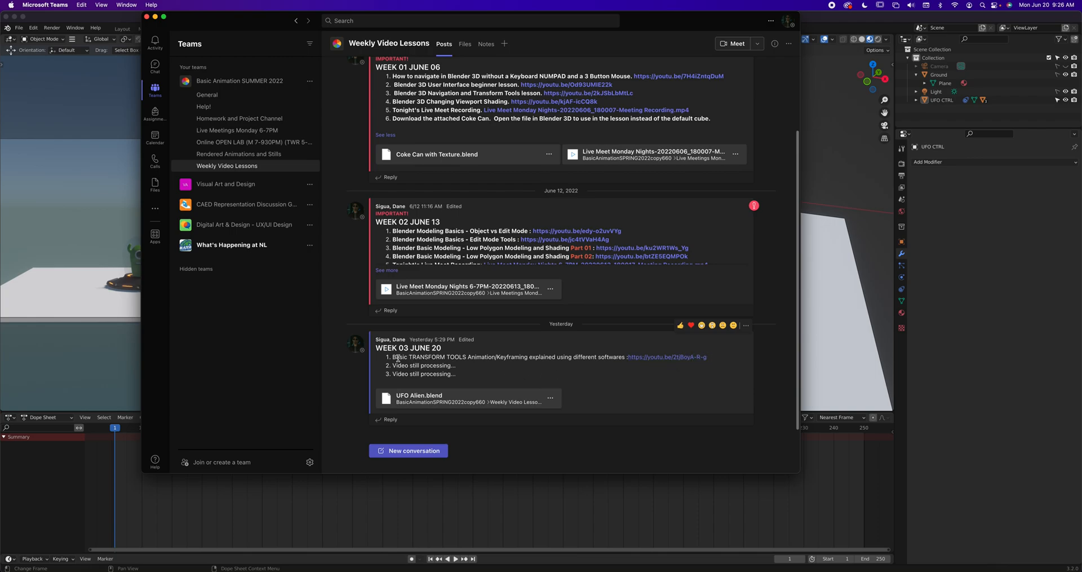
drag(393, 357, 708, 361)
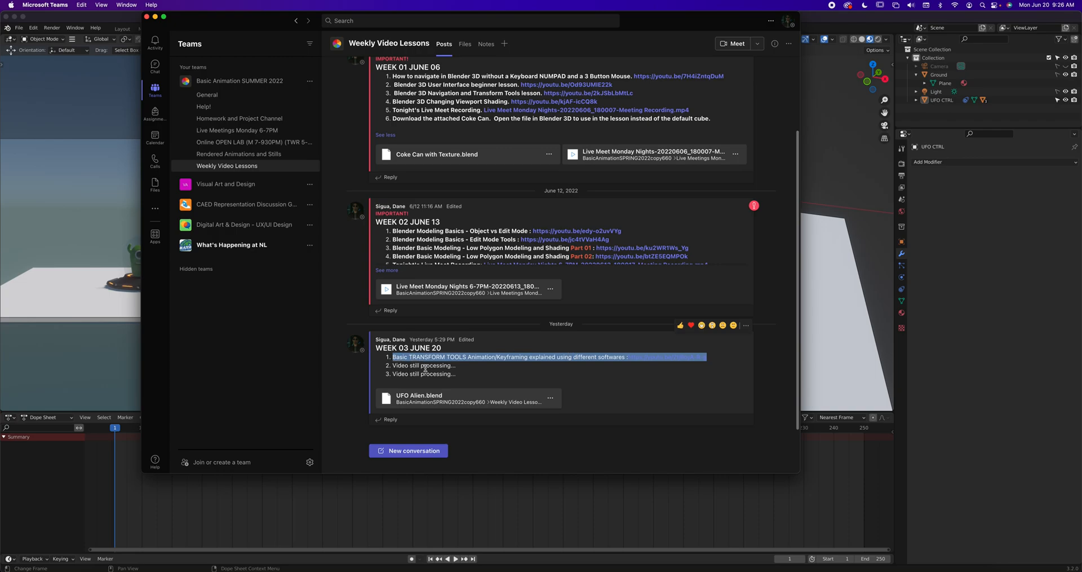
click(130, 21)
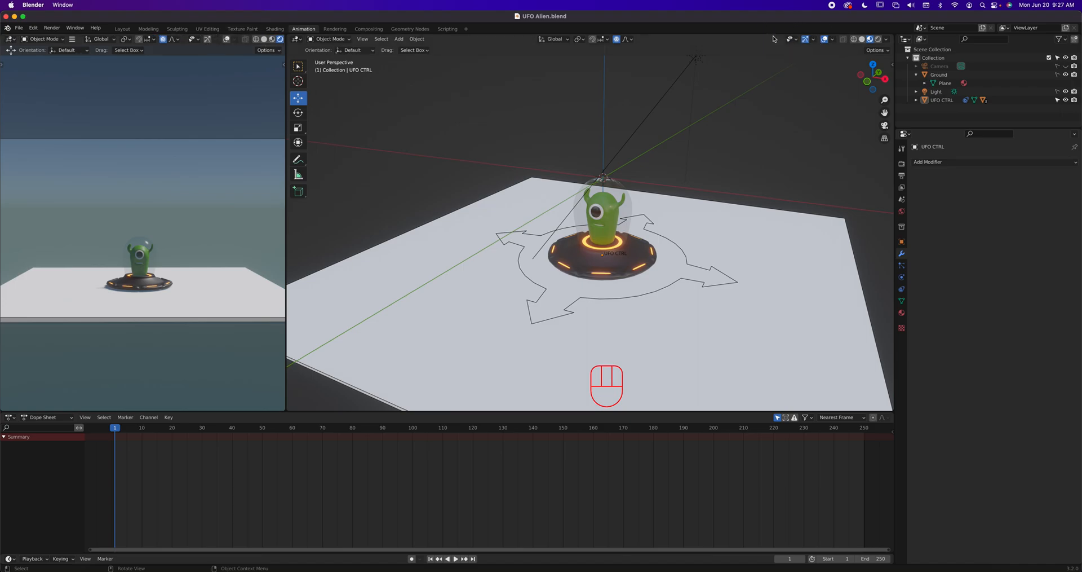
Narrow the main 3D viewport to look through its hidden header options, and widen it beyond its original width.
drag(894, 199, 584, 236)
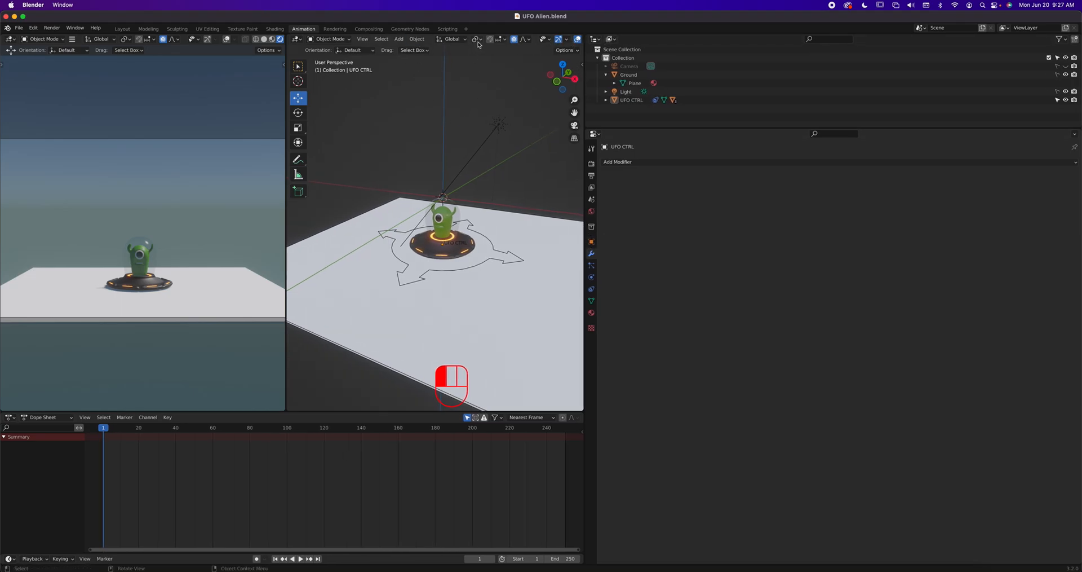
scroll(528, 43, down, 2)
scroll(528, 44, up, 1)
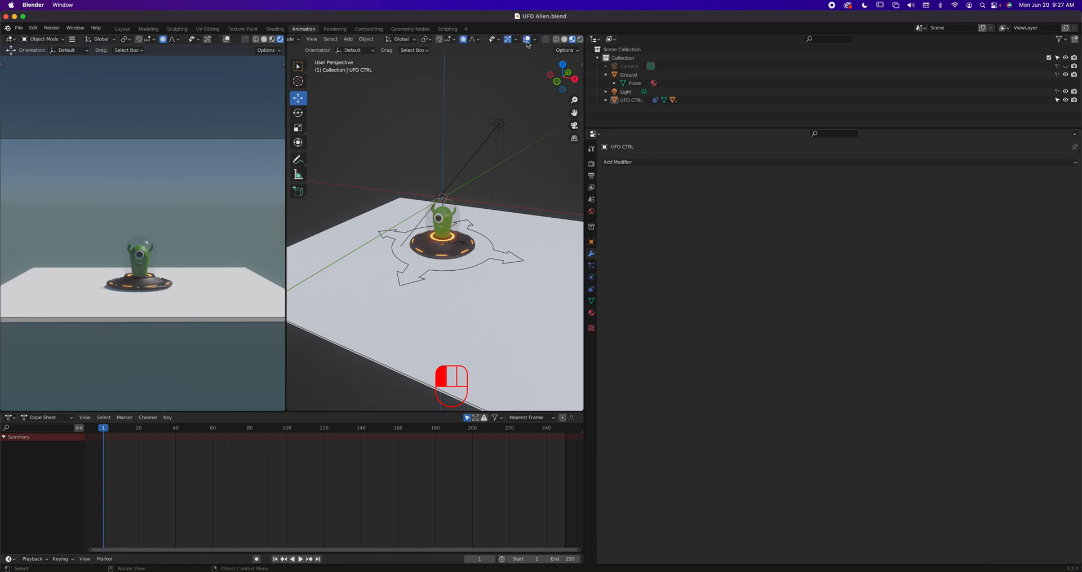
scroll(528, 43, down, 4)
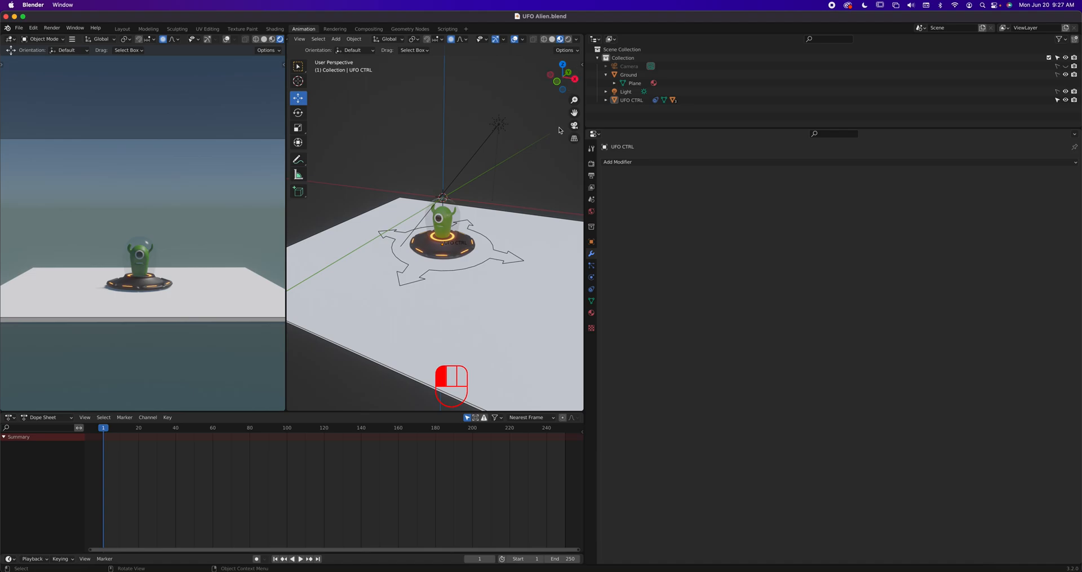
drag(584, 200, 954, 243)
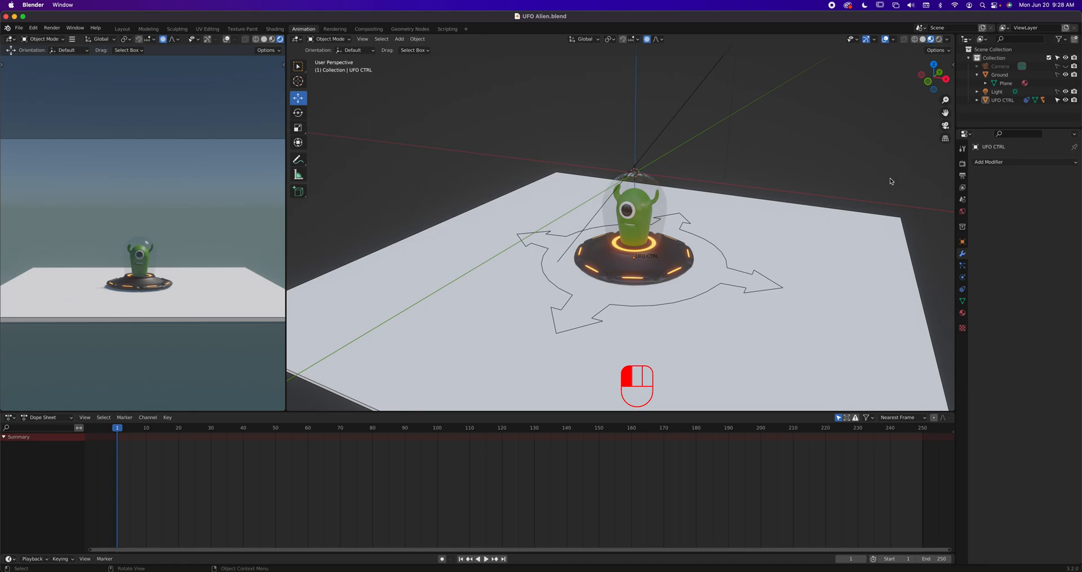
Select the UFO CTRL arrow ring around the flying saucer.
click(773, 293)
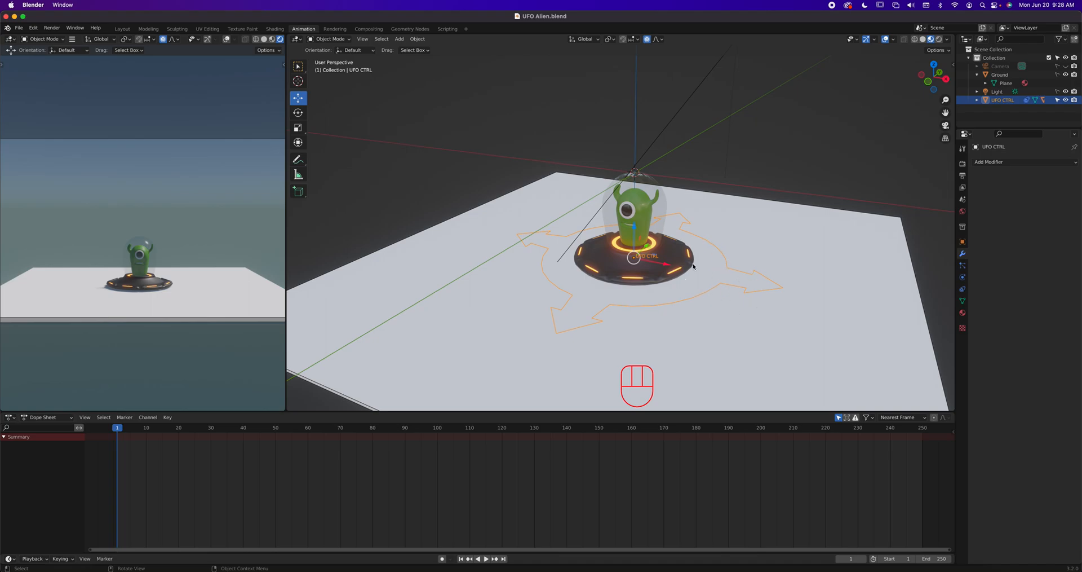
middle_drag(679, 315, 642, 235)
drag(634, 231, 597, 164)
right_click(569, 148)
drag(555, 136, 706, 287)
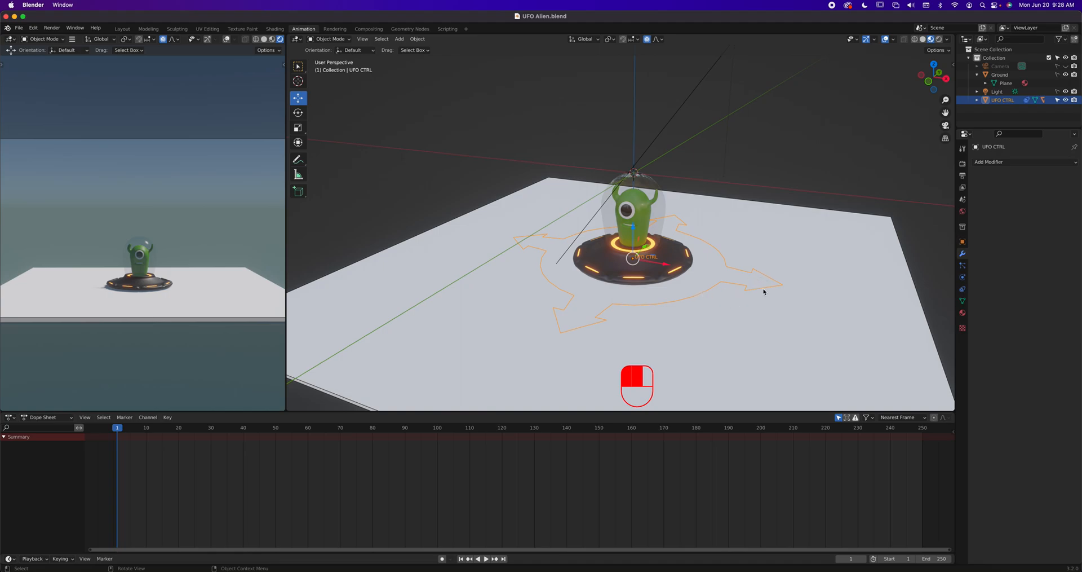
click(721, 310)
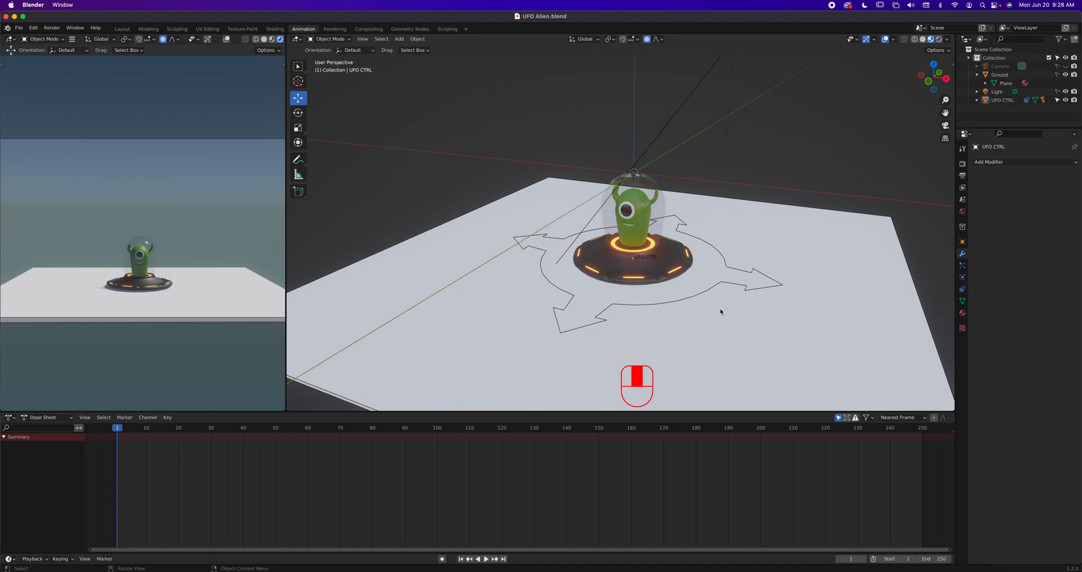
click(720, 286)
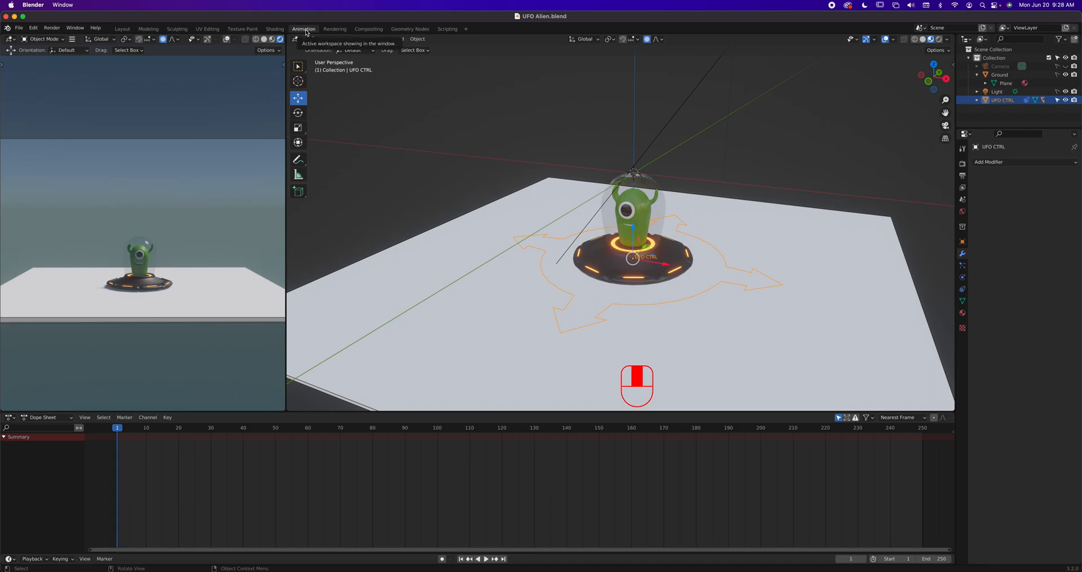
Open the Layout workspace and compare the scene in Solid, Material Preview and Rendered shading.
click(125, 30)
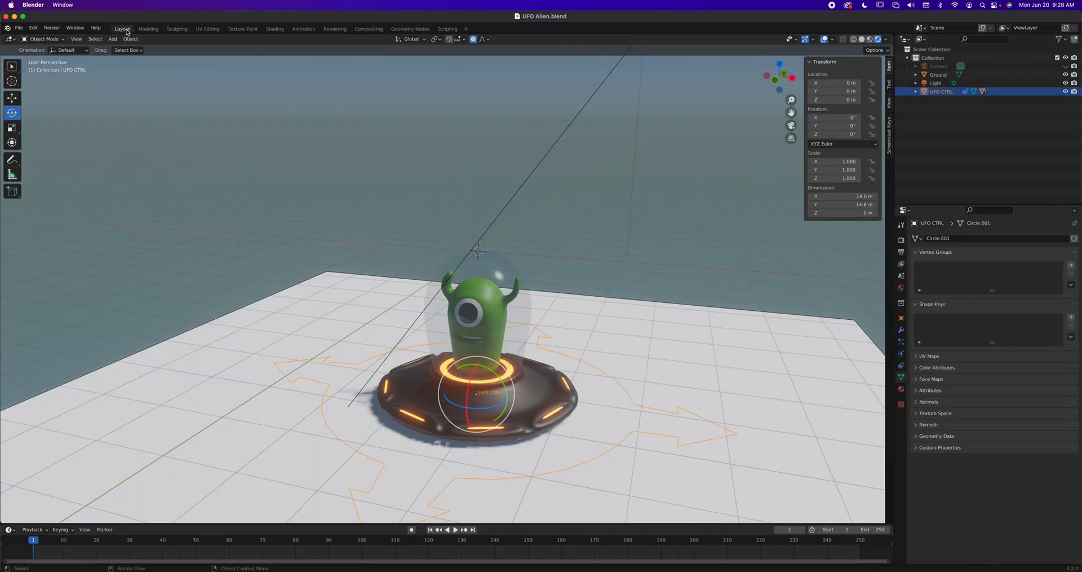
click(862, 38)
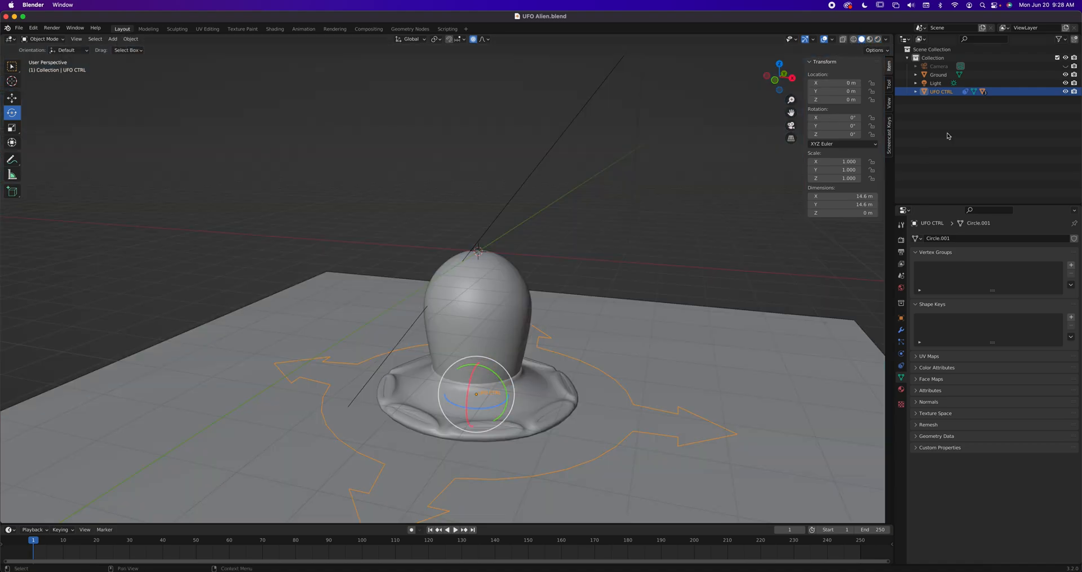
click(871, 39)
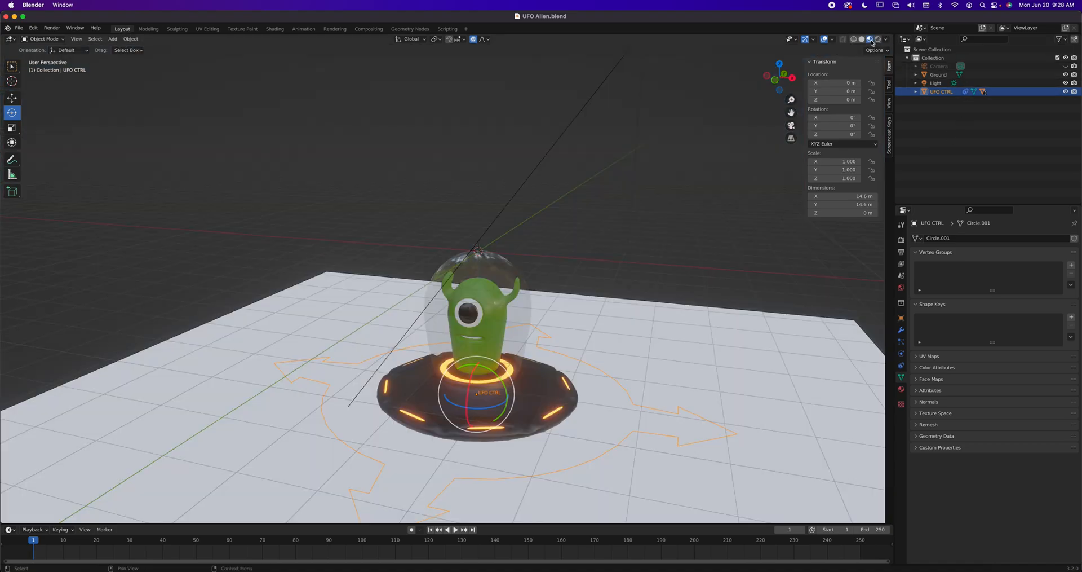
click(879, 40)
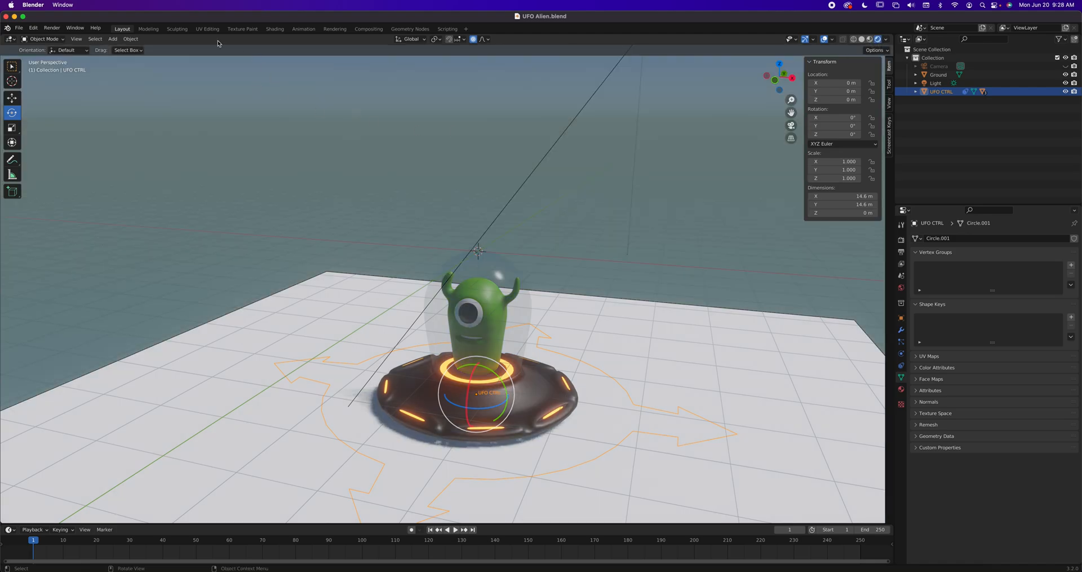
Look through the Modeling, Sculpting, UV Editing and Texture Paint workspaces, and return to the Animation workspace in Object Mode.
click(150, 29)
click(171, 30)
click(207, 29)
click(243, 29)
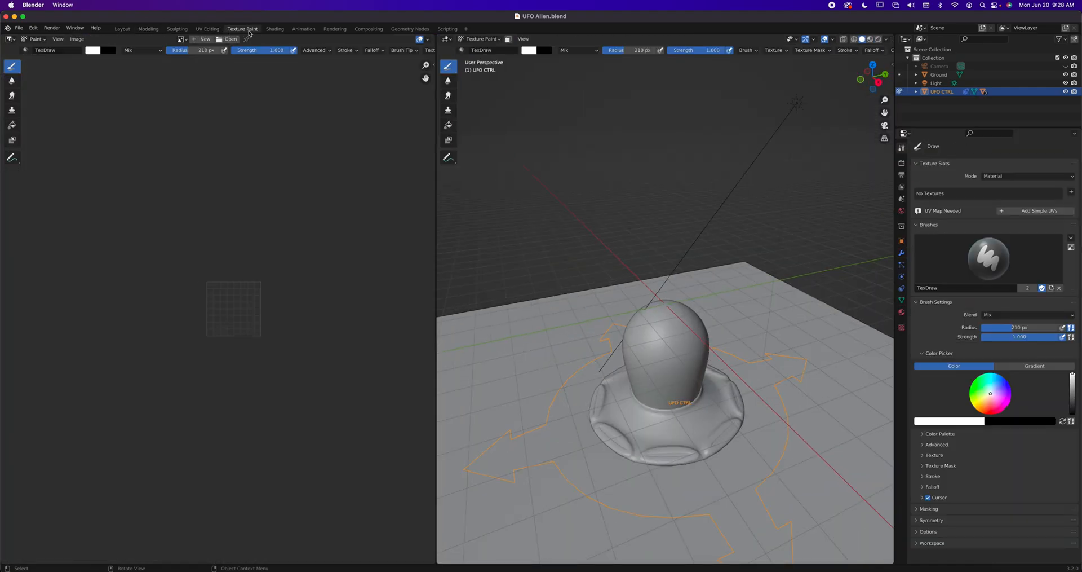
click(303, 29)
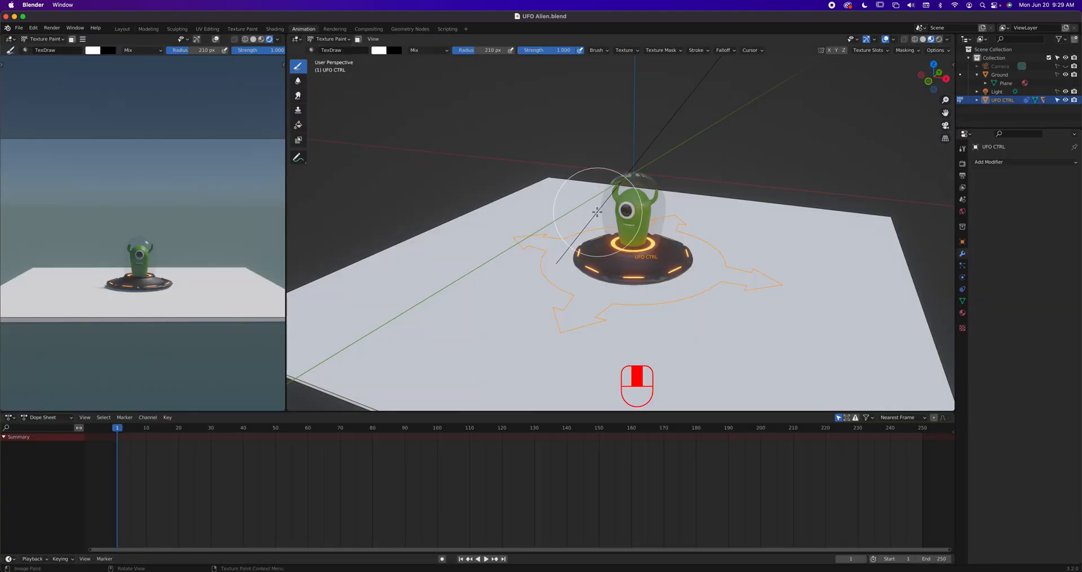
click(44, 40)
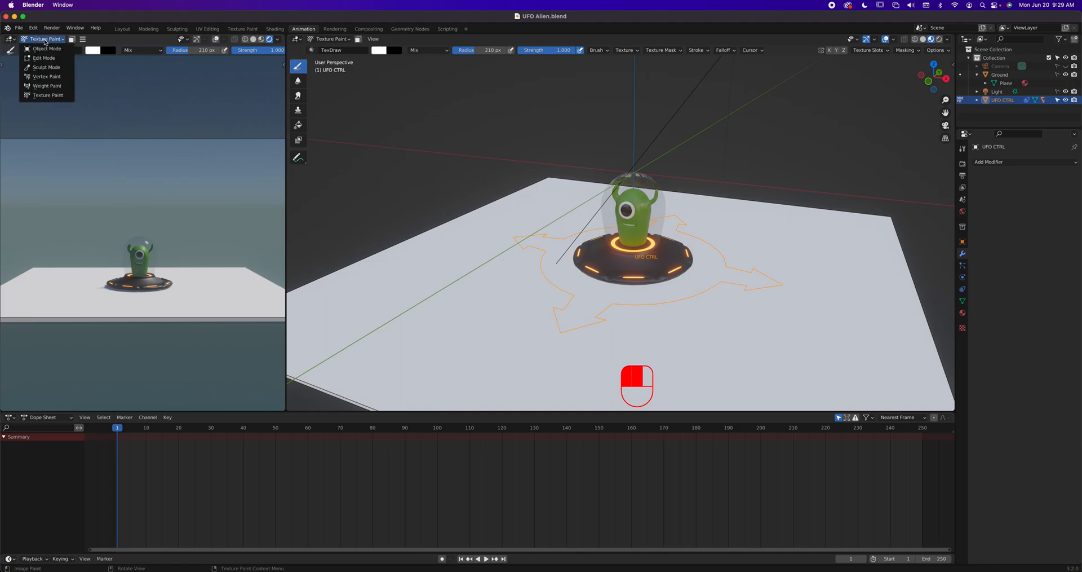
click(46, 48)
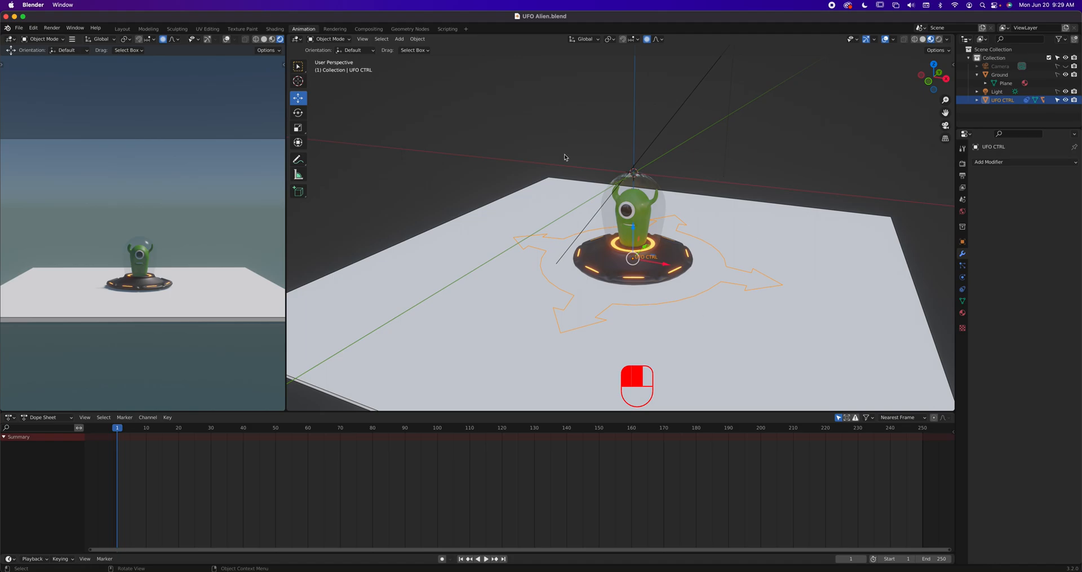
Revisit the Texture Paint workspace, go back to Animation and restore Object Mode for UFO CTRL.
click(250, 29)
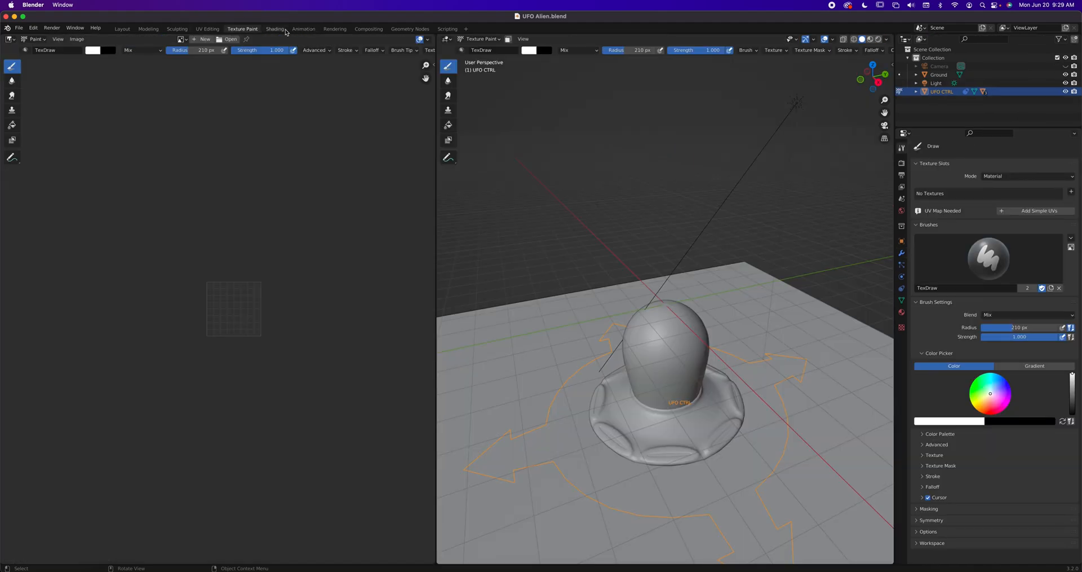
click(303, 30)
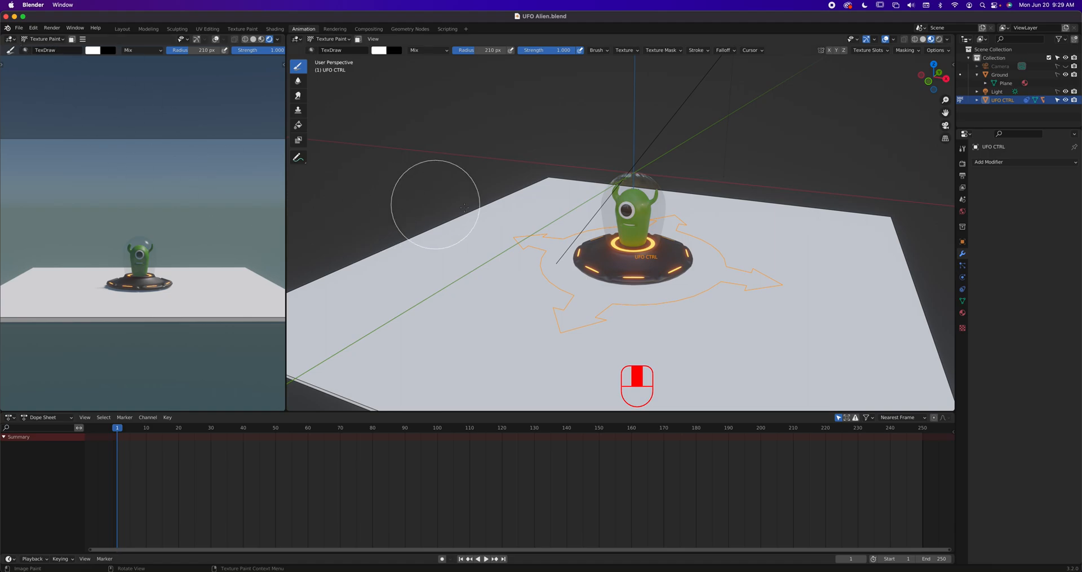
click(55, 43)
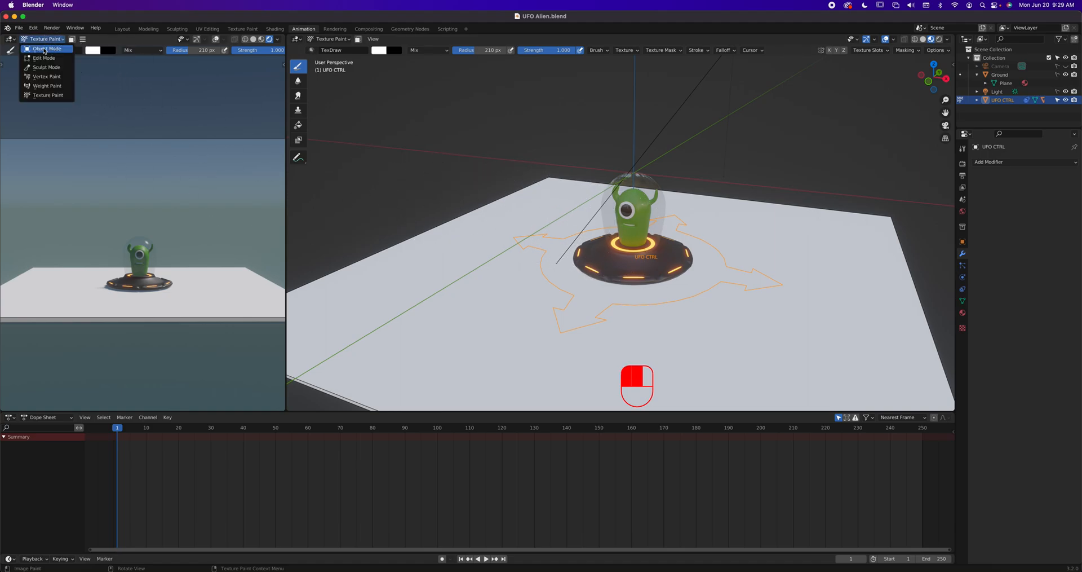
click(54, 51)
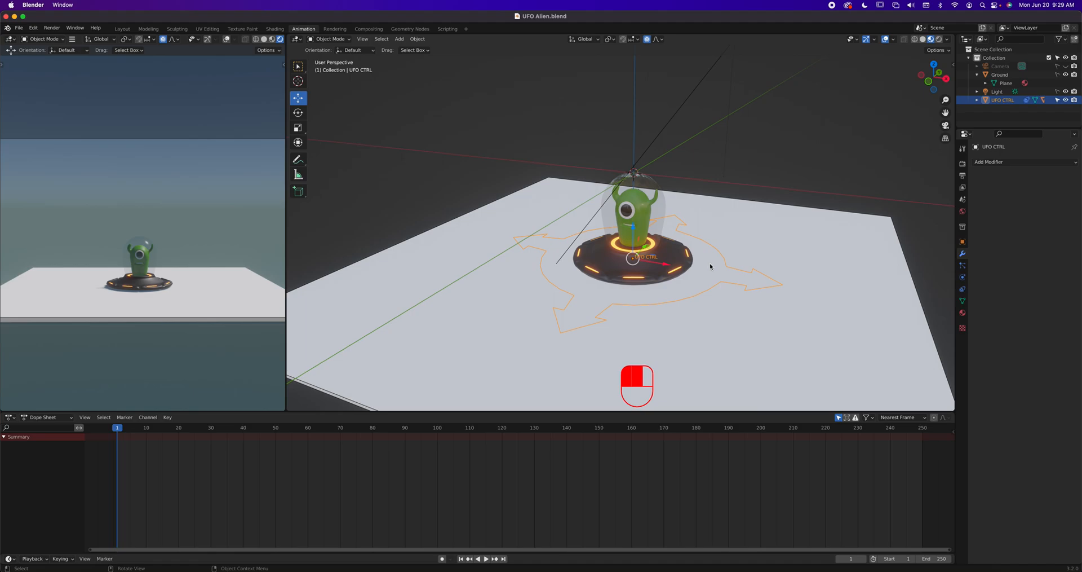
Examine the UFO and alien from several angles and distances in the main viewport.
key(n)
key(n)
middle_drag(676, 271, 710, 274)
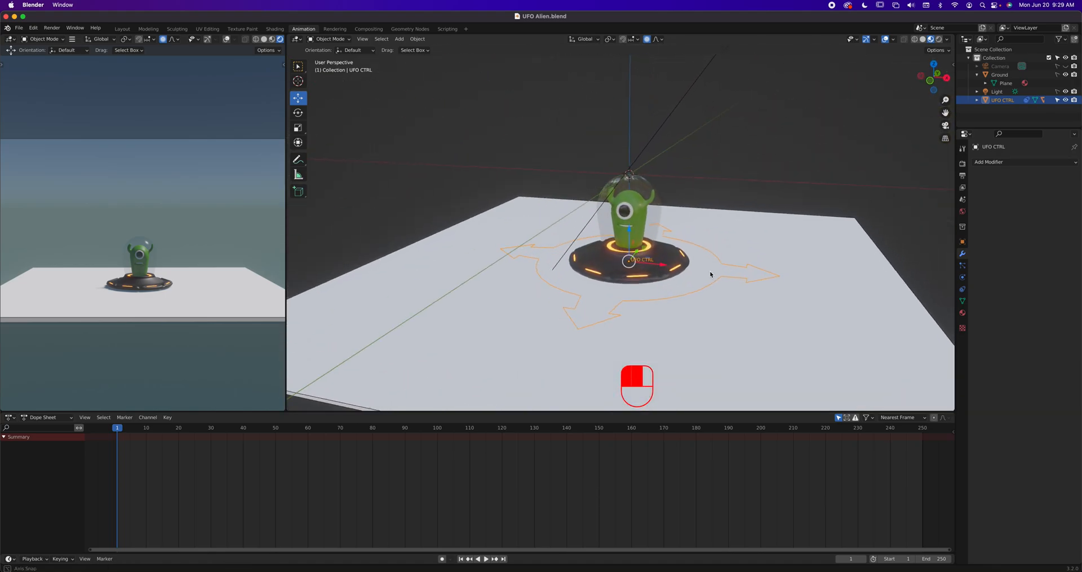
scroll(710, 274, down, 5)
scroll(696, 274, up, 10)
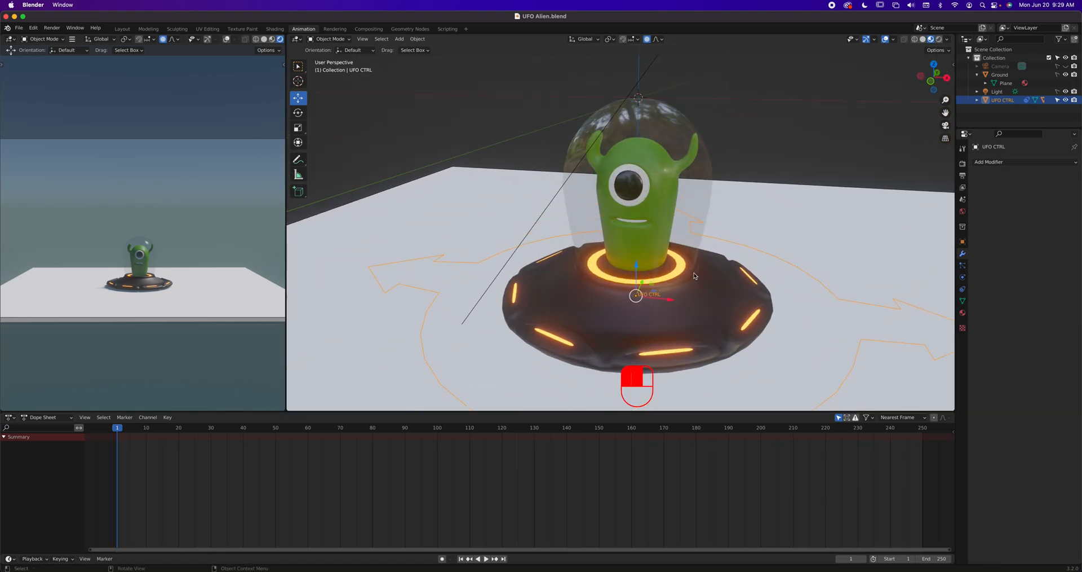
scroll(695, 276, down, 5)
middle_drag(698, 276, 646, 279)
right_click(728, 296)
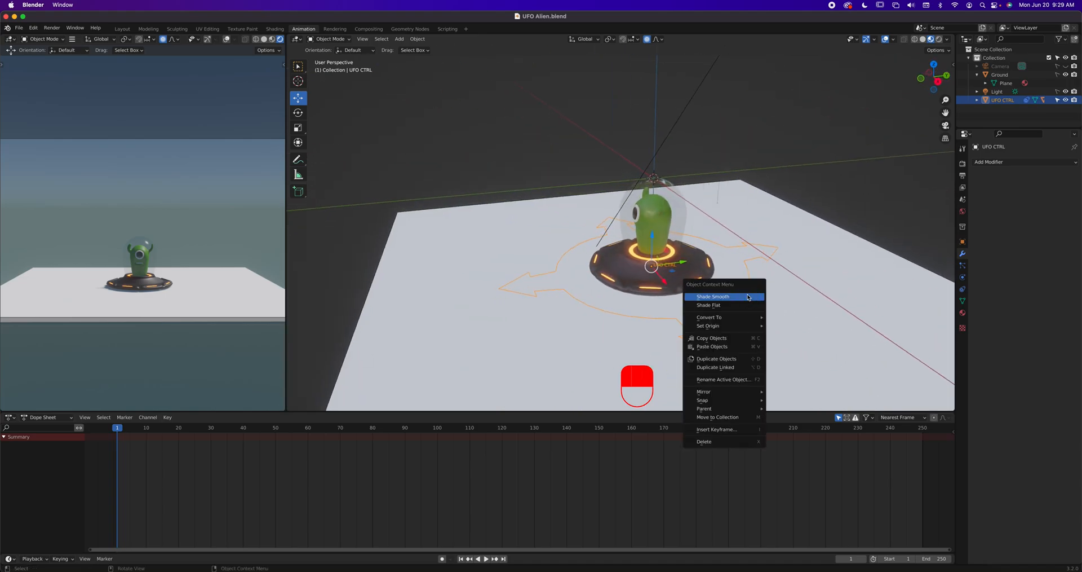
click(750, 297)
Turn off Show Last Operator in the Screencast Keys settings.
key(n)
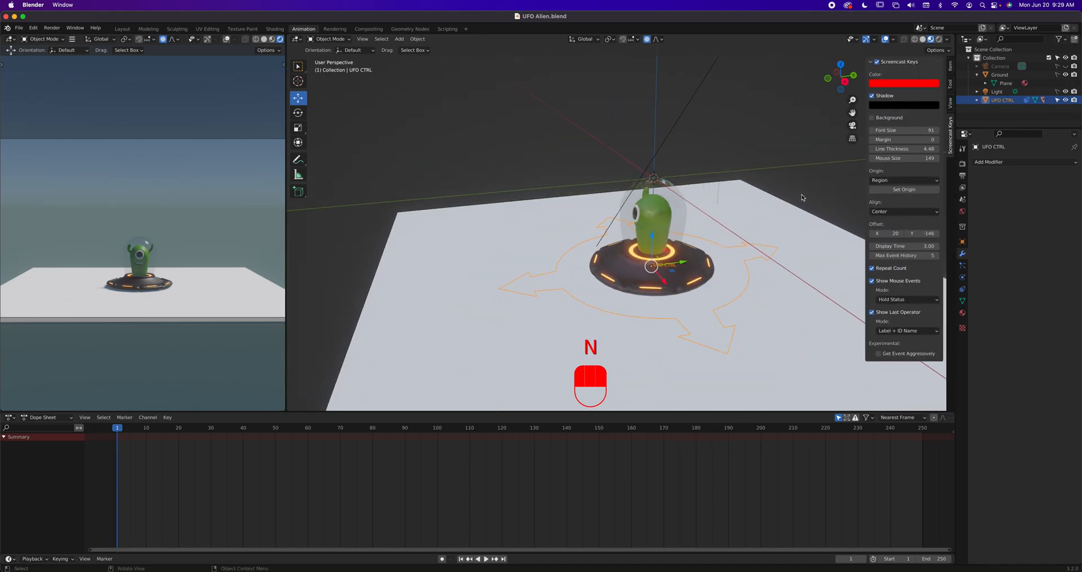
click(873, 313)
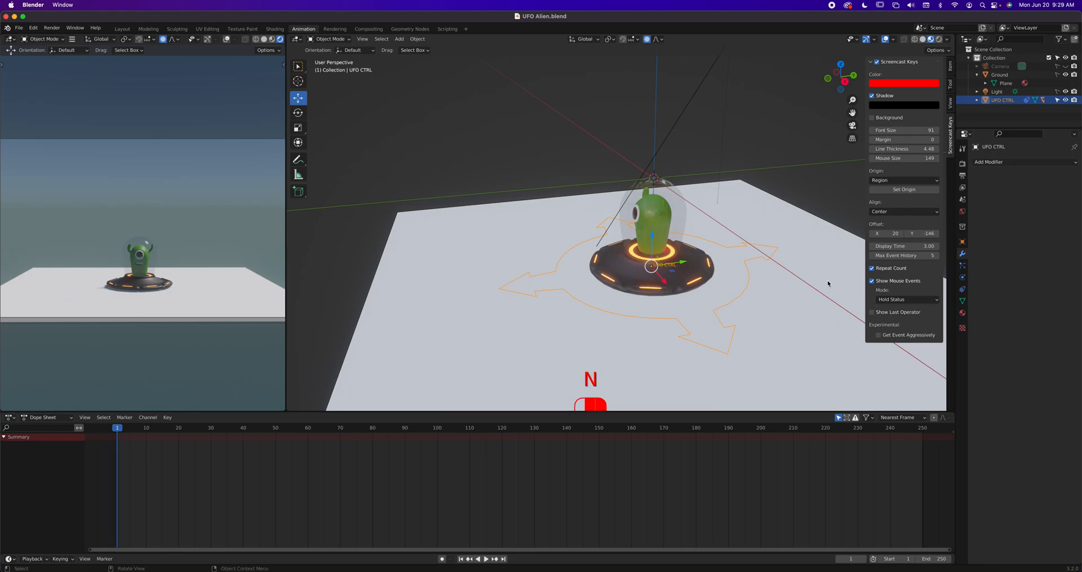
Set the Screencast Keys vertical offset to 2, deselect UFO CTRL and hide the viewport sidebar.
drag(920, 234, 975, 234)
click(584, 299)
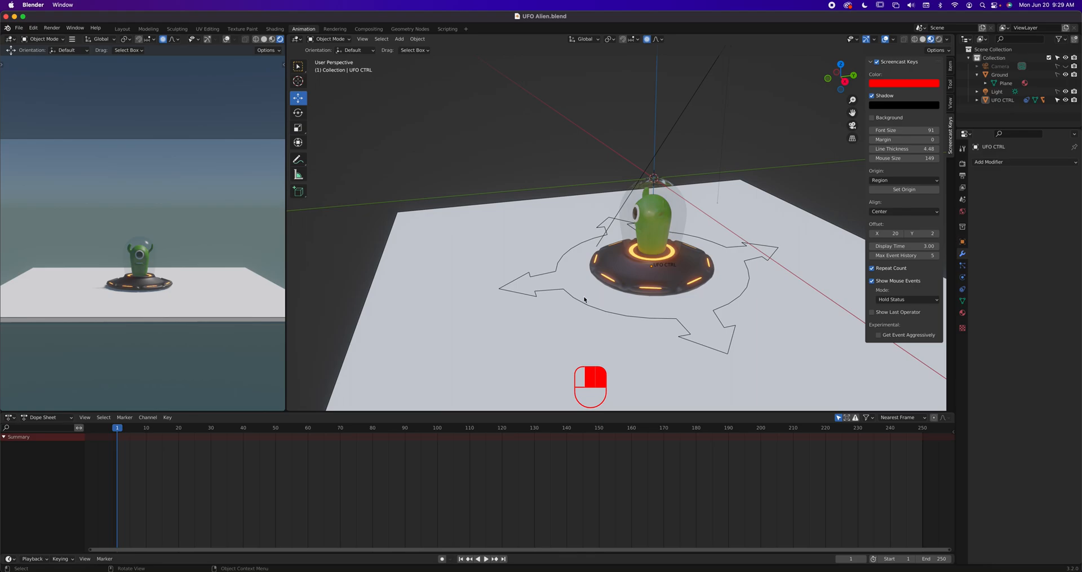
key(n)
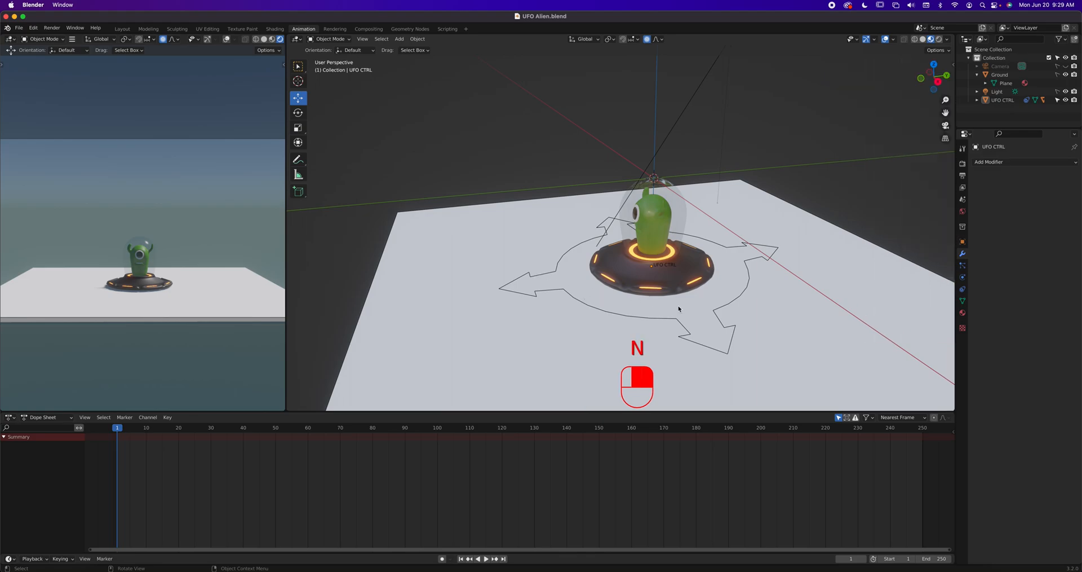
Reveal the Camera object, examine its placement relative to the UFO from several angles, and hide it again.
middle_drag(602, 286, 265, 265)
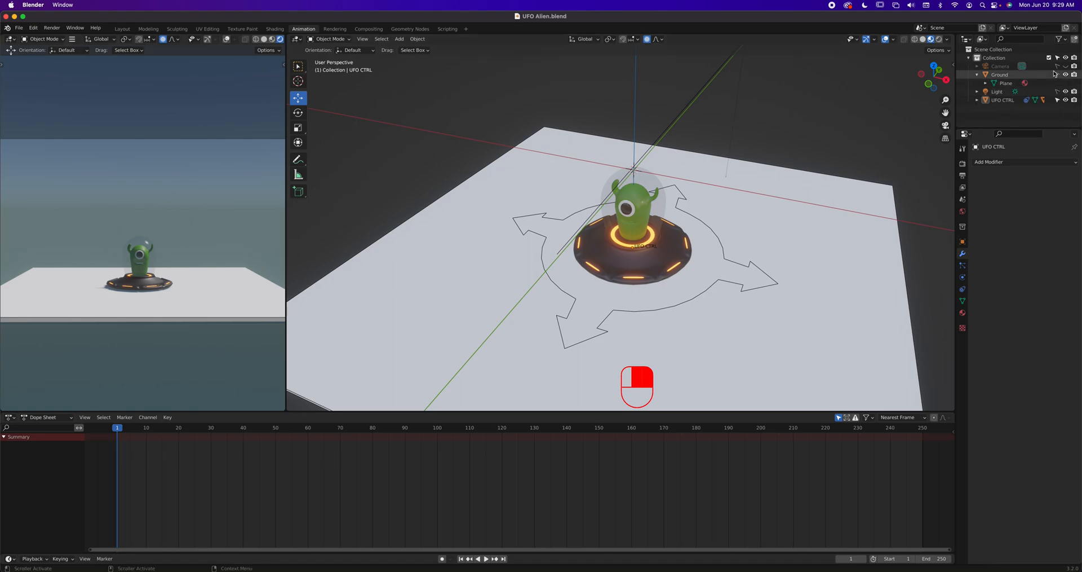
scroll(793, 208, down, 5)
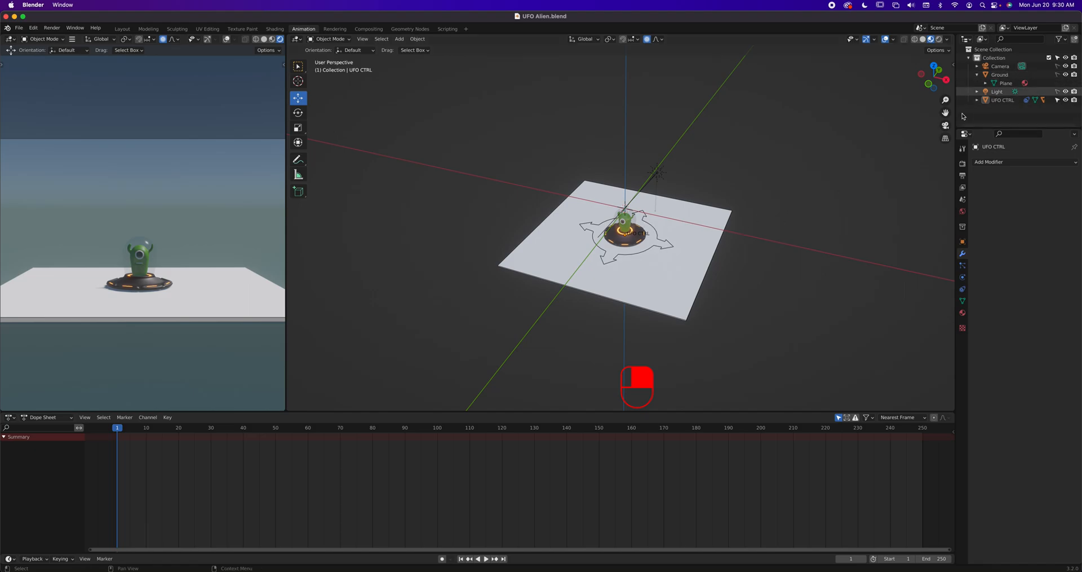
middle_drag(706, 180, 850, 184)
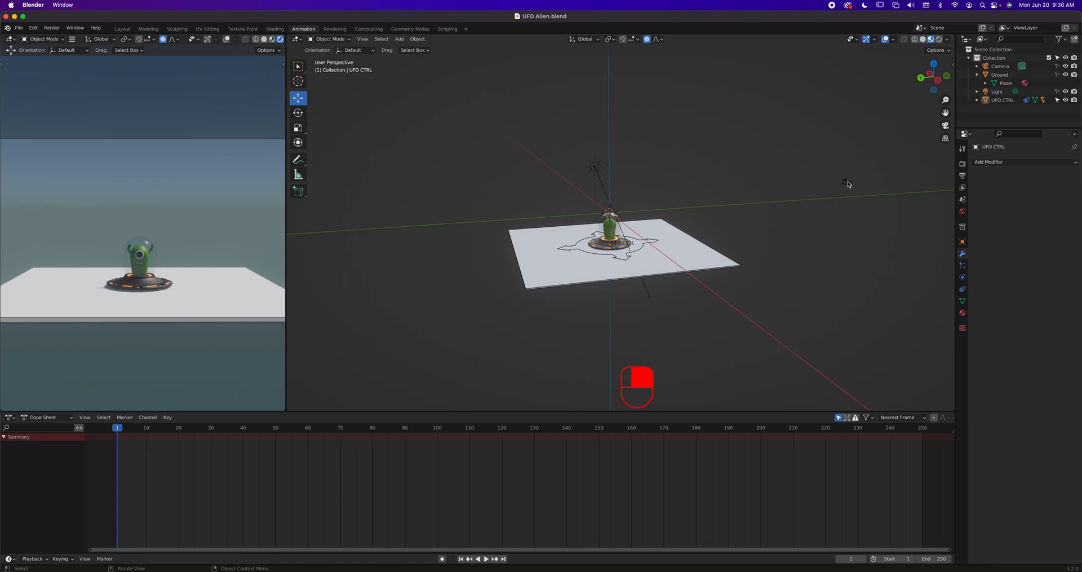
middle_drag(801, 220, 339, 265)
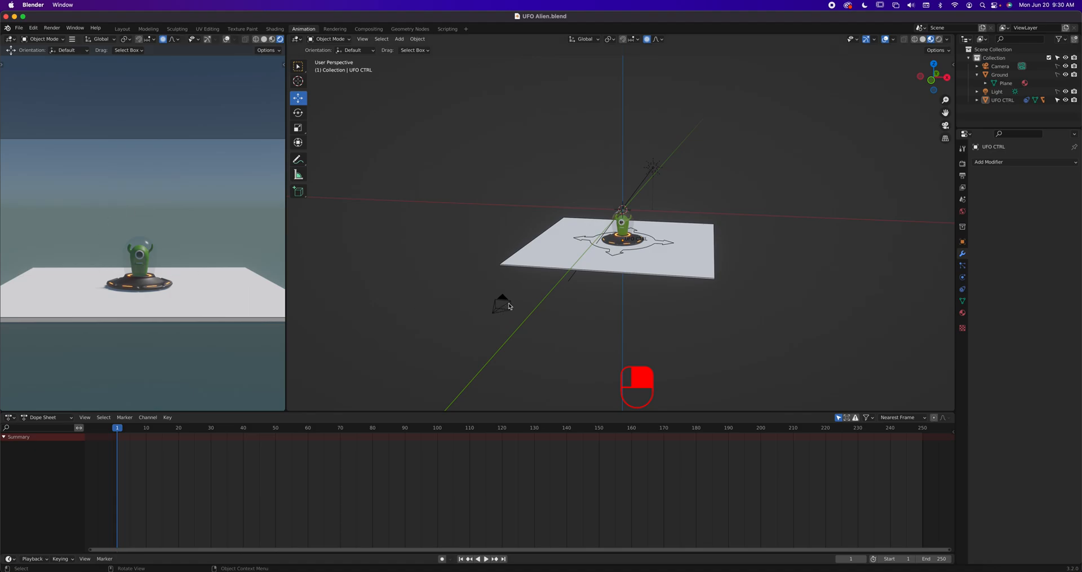
scroll(753, 262, up, 6)
middle_drag(754, 262, 800, 283)
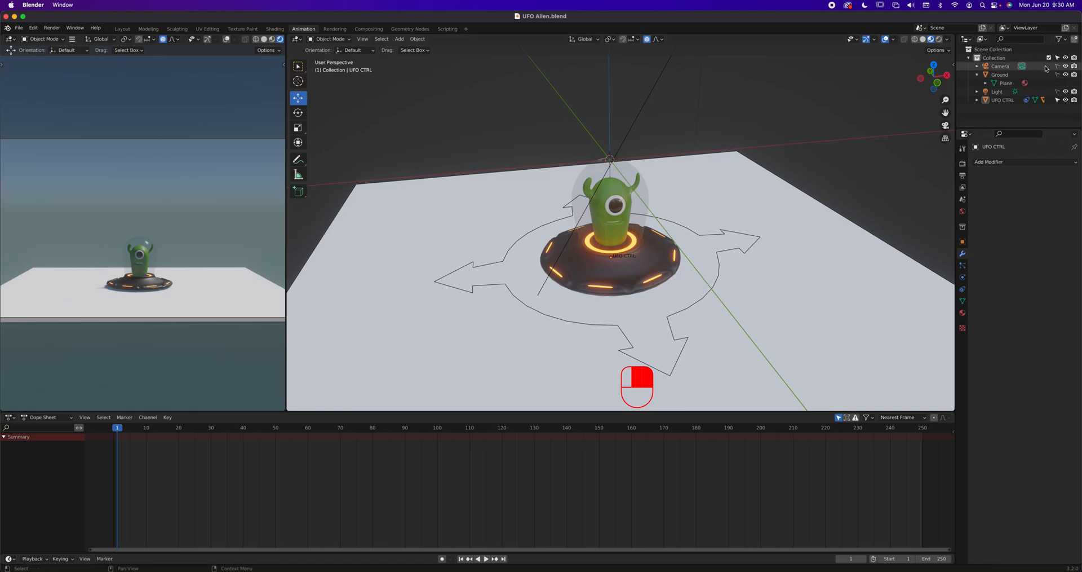
click(1066, 67)
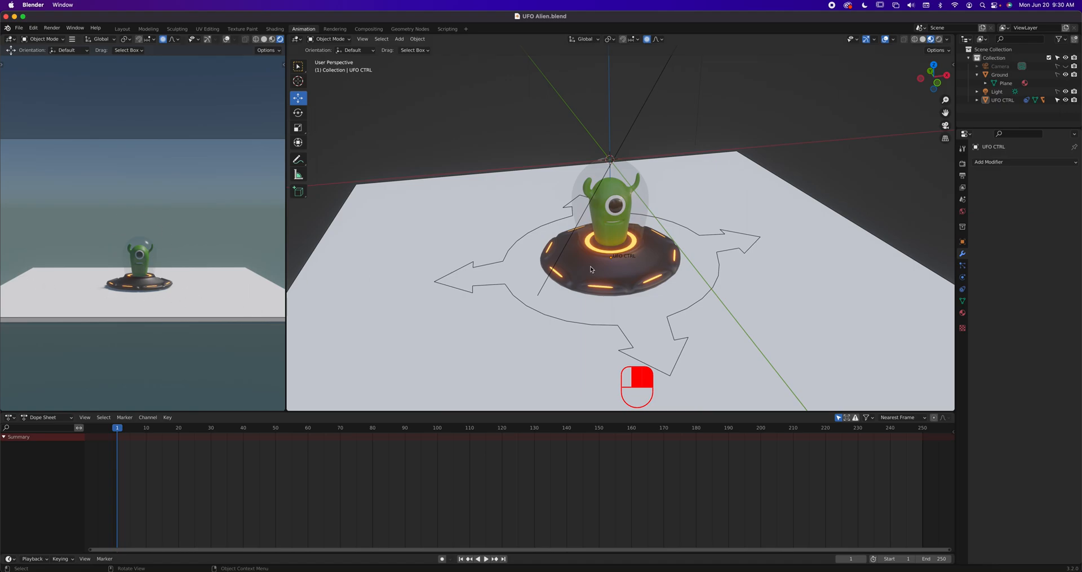
Select the UFO CTRL object and view it from a lower frontal angle.
click(743, 252)
middle_drag(754, 268, 736, 282)
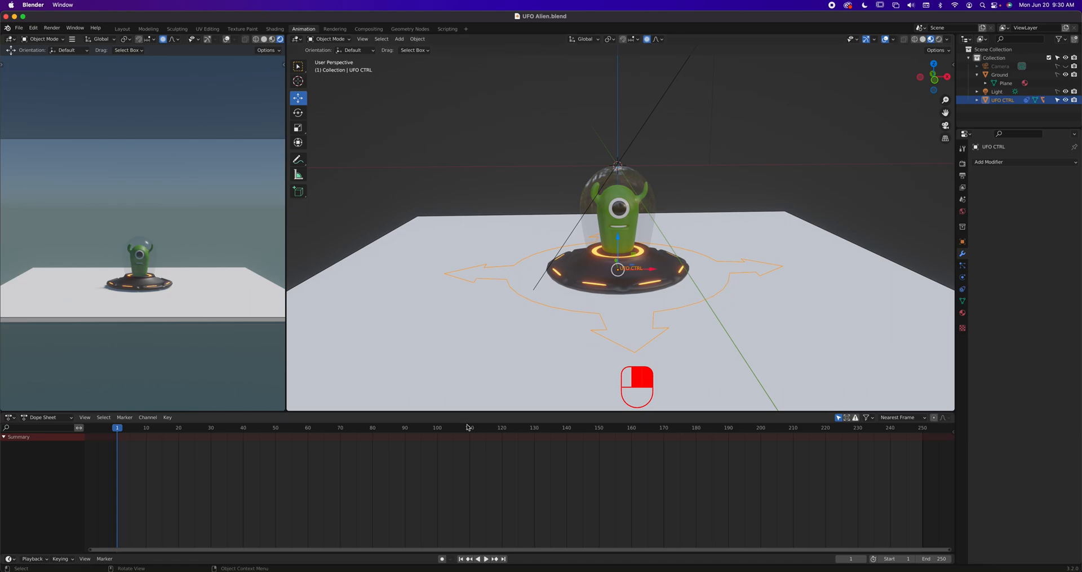
Switch to Microsoft Teams, check the WEEK 03 JUNE 20 lesson post, and return to Blender.
mouse_move(440, 568)
click(406, 564)
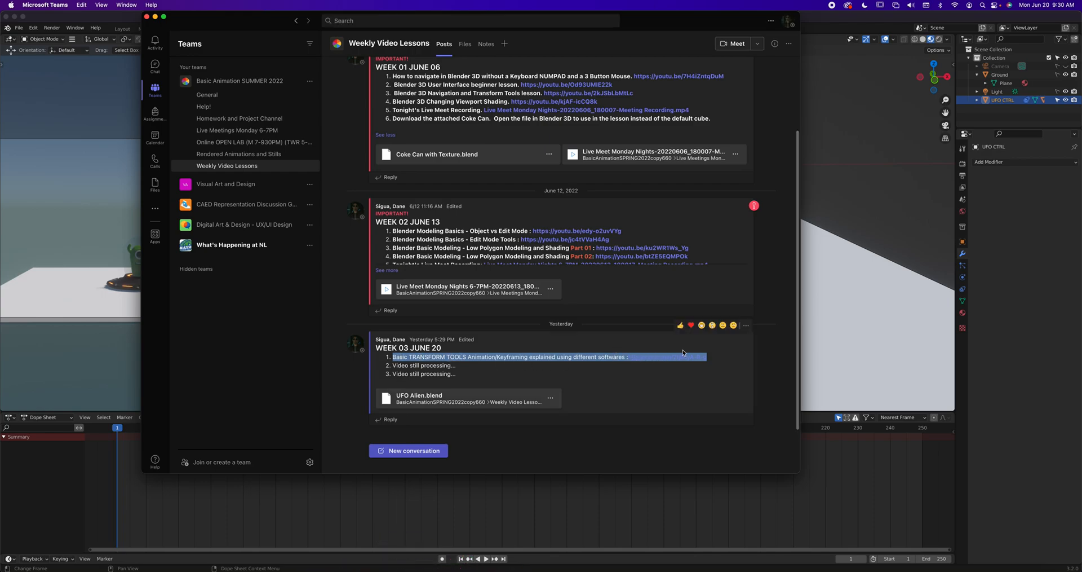
click(823, 22)
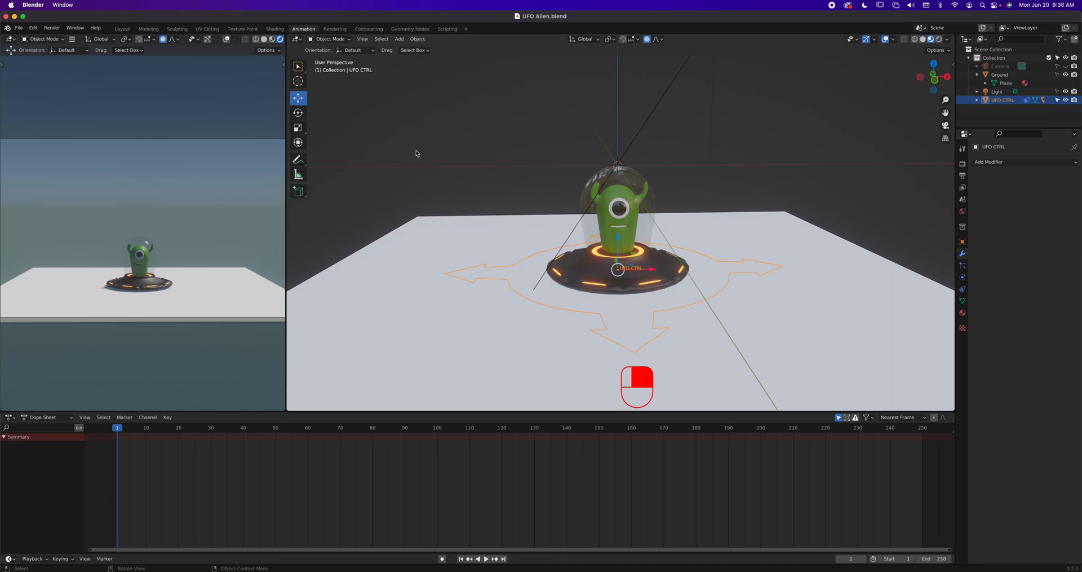
Toggle the main viewport's toolbar off and on repeatedly, leaving it shown.
key(t)
key(t)
key(t)
key(t)
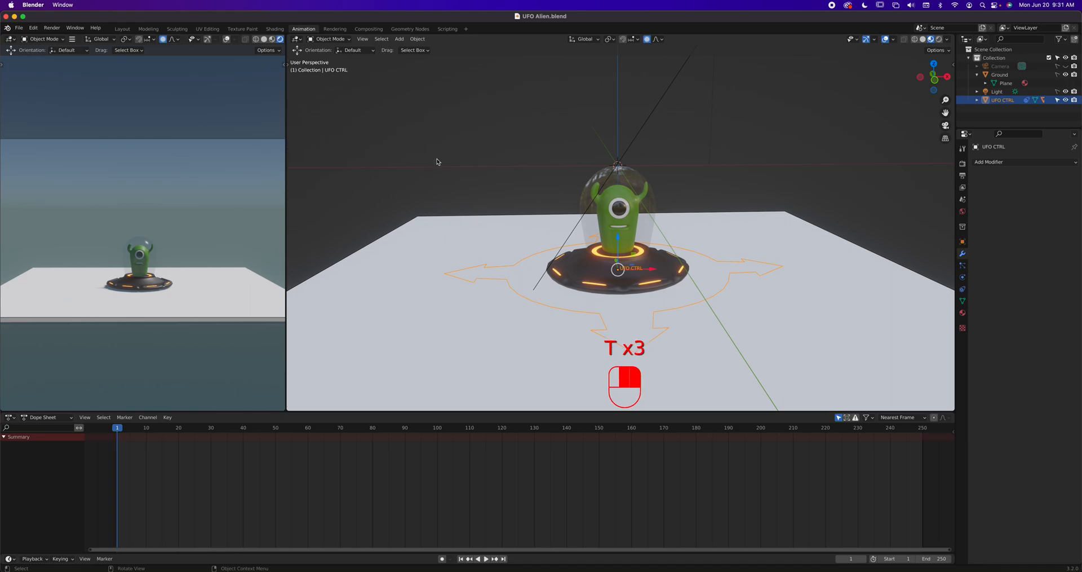
key(t)
key(t)
key(t)
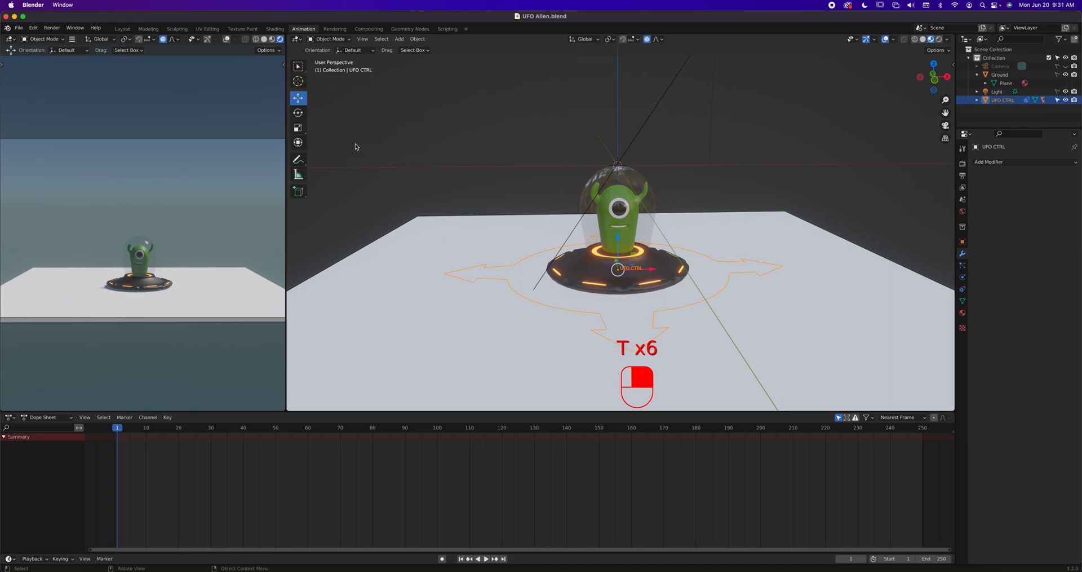
key(t)
Toggle the main viewport's sidebar, look through its Item, Tool and View settings, and hide it again.
key(n)
key(n)
key(n)
key(n)
key(n)
key(n)
key(n)
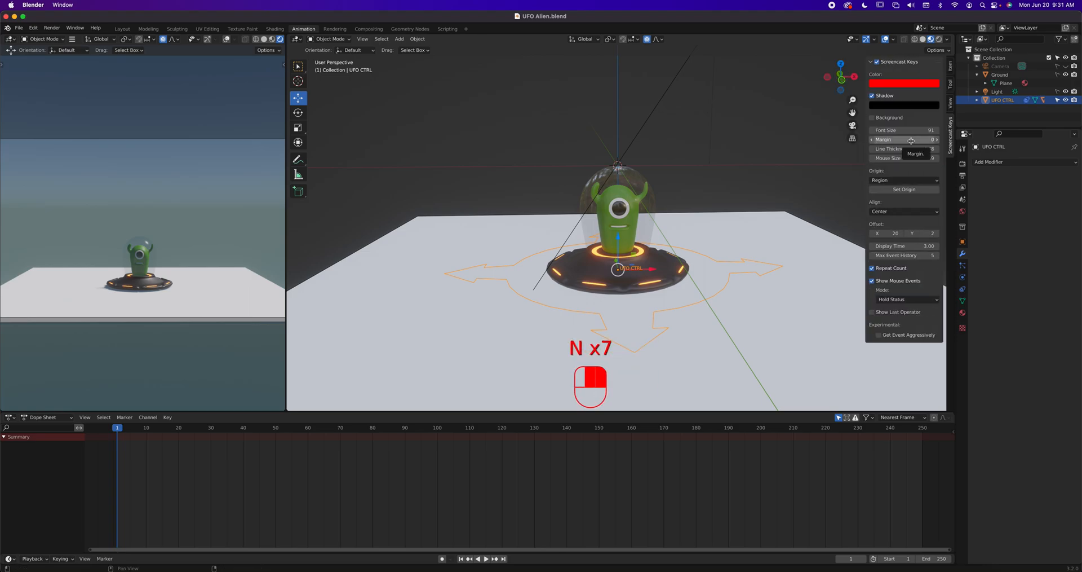
click(951, 68)
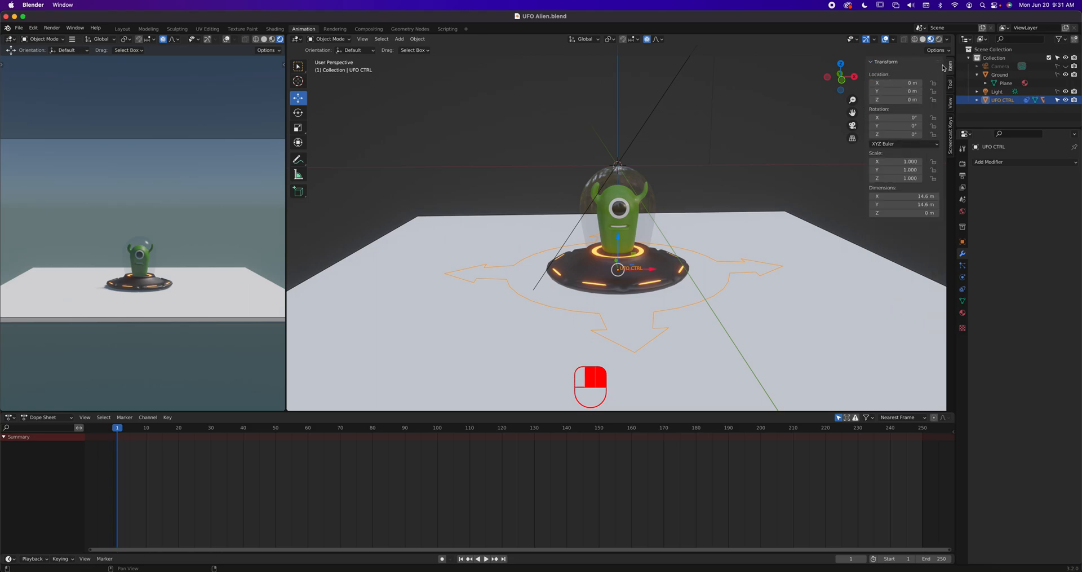
click(951, 86)
click(952, 103)
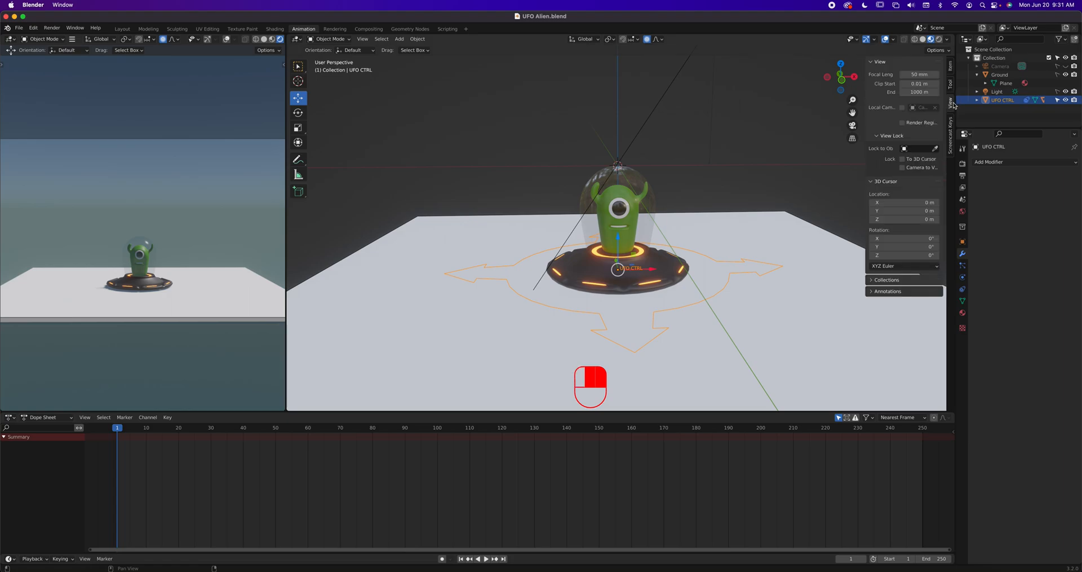
click(952, 66)
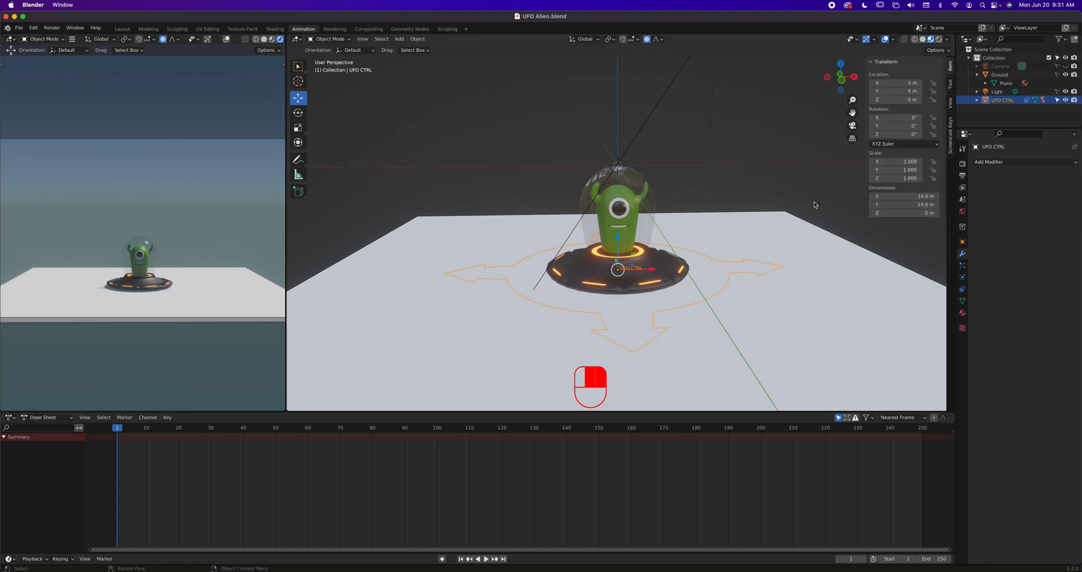
key(n)
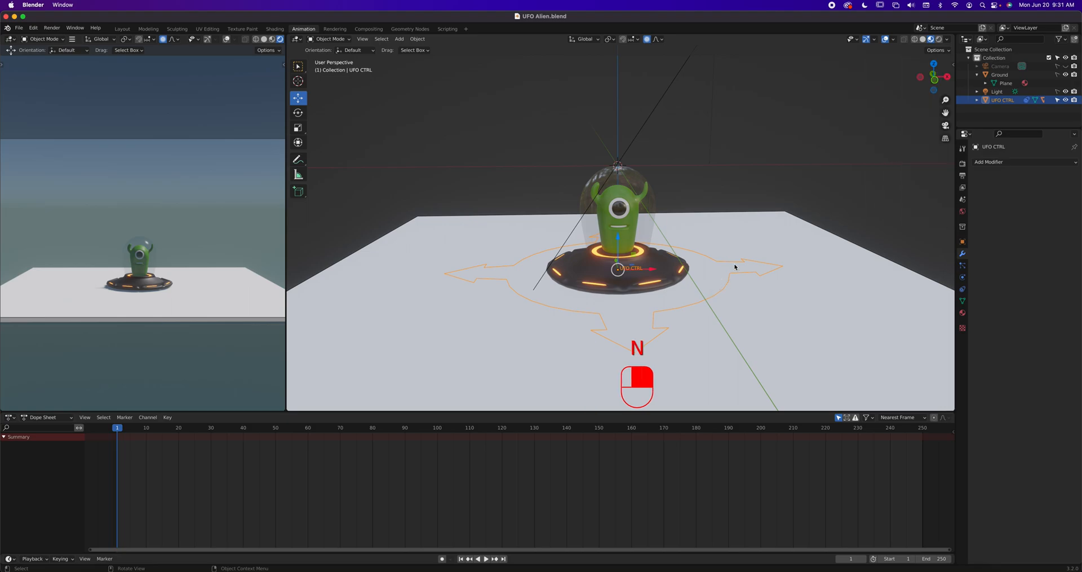
Show and hide the main viewport's sidebar again, leaving it hidden.
click(953, 66)
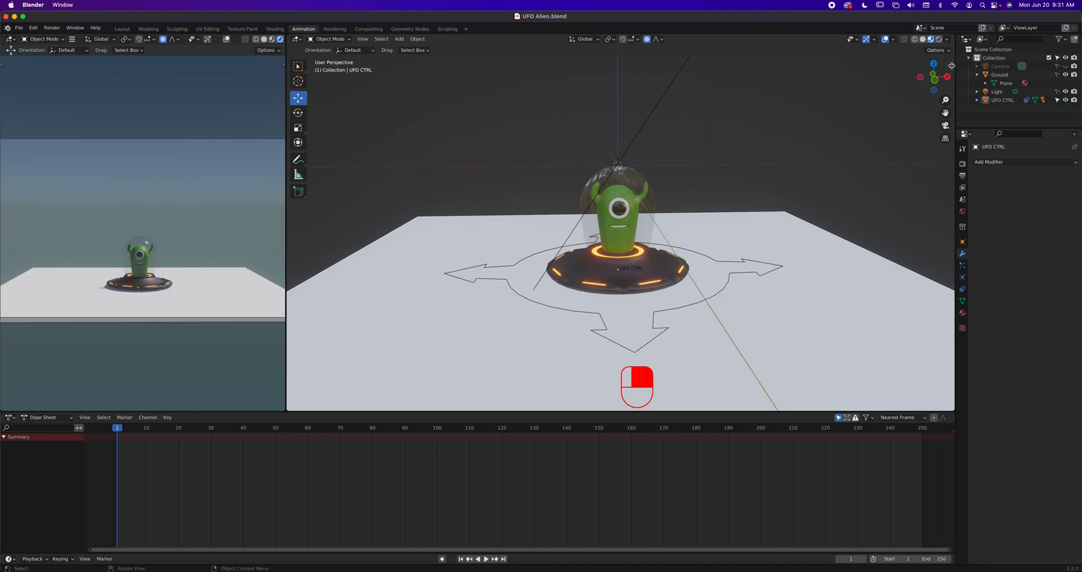
click(952, 67)
key(n)
key(n)
key(n)
Play the timeline briefly, stop it, and move the playhead to frame 24.
key(space)
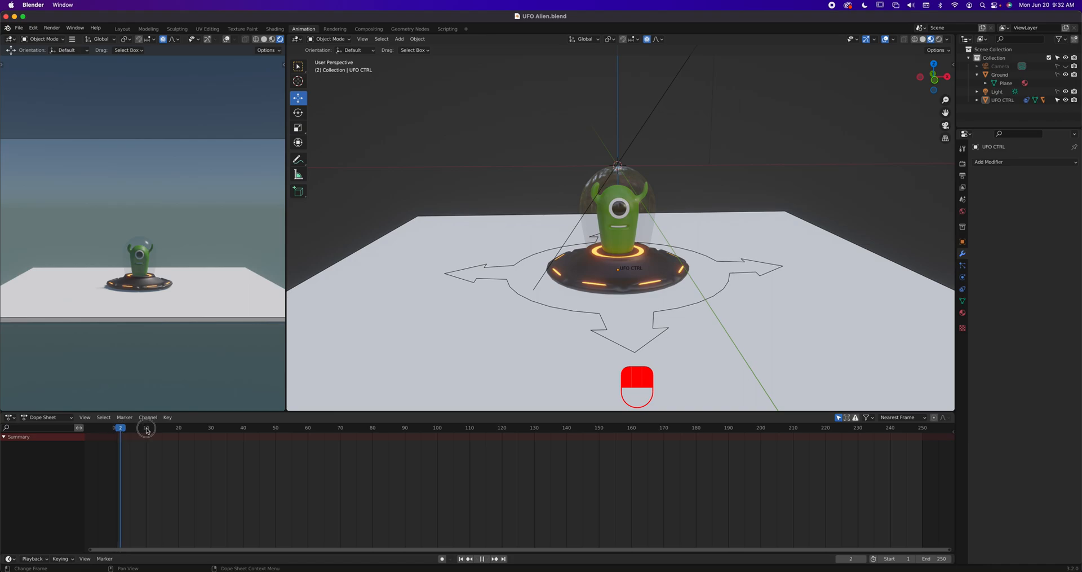
key(space)
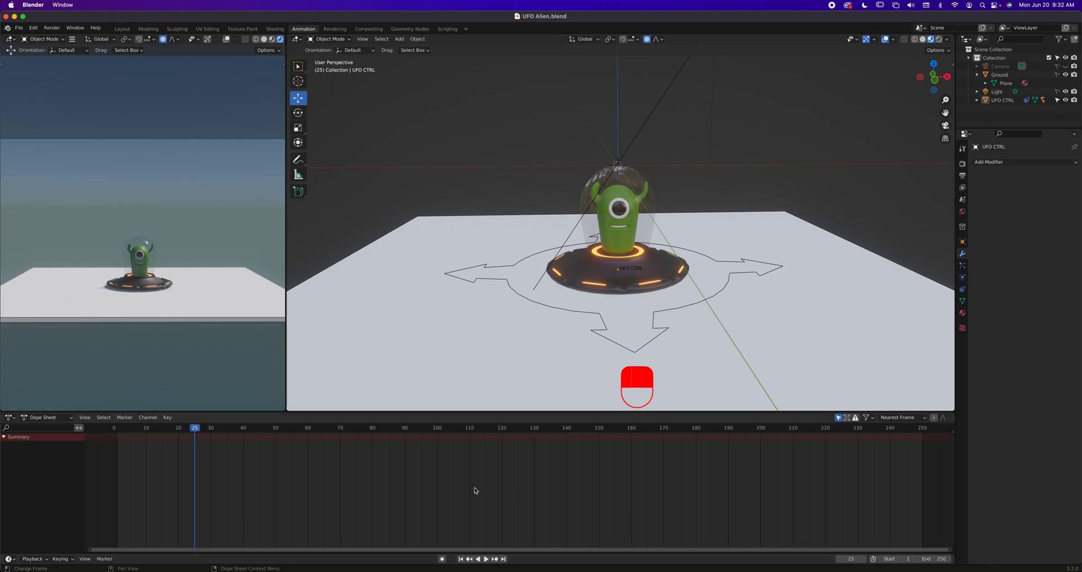
click(196, 430)
drag(196, 430, 191, 431)
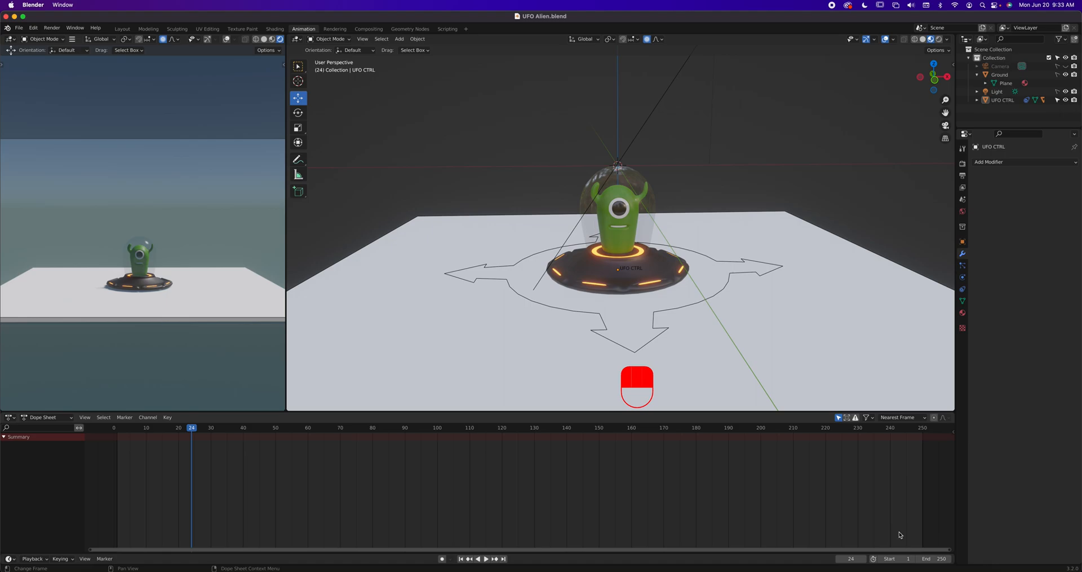
Set the animation's end frame to 100.
click(938, 559)
text(100)
key(Return)
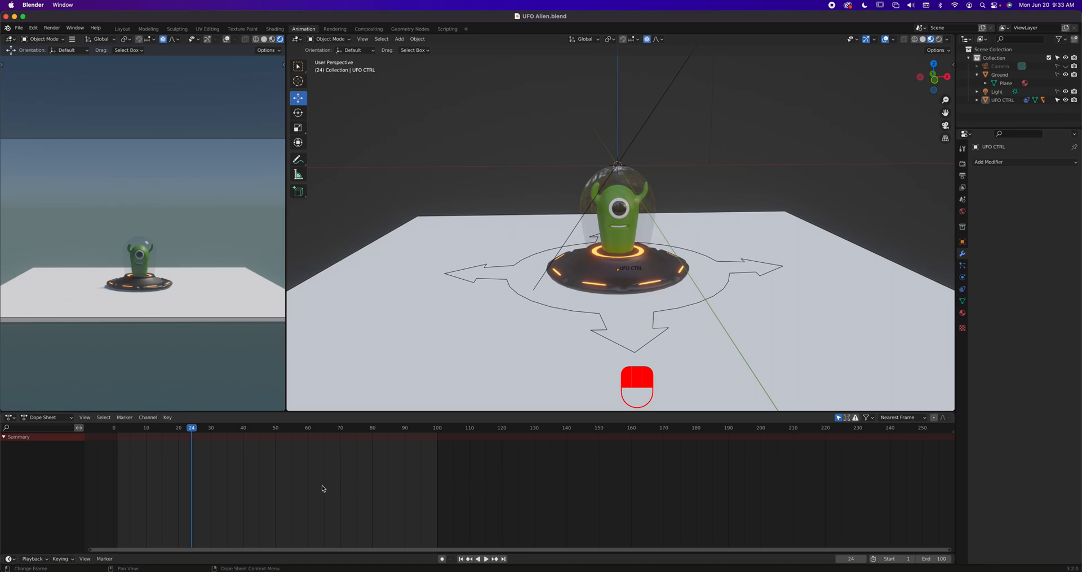
Fit the full frame range from 1 to 100 across the Dope Sheet.
middle_drag(322, 485, 564, 489)
scroll(564, 489, up, 4)
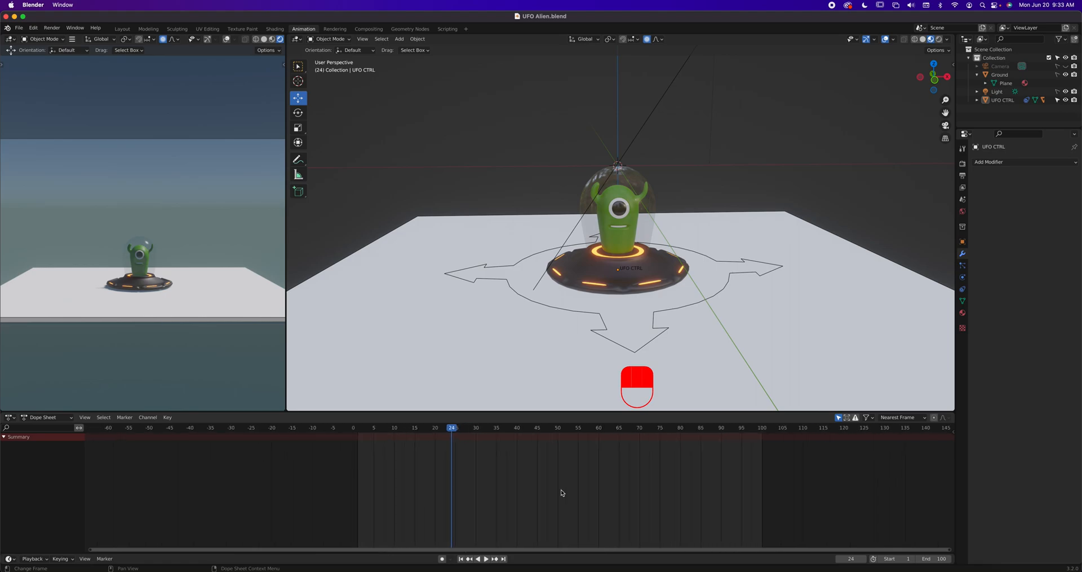
scroll(562, 493, up, 2)
middle_drag(623, 494, 536, 490)
scroll(548, 493, up, 2)
scroll(549, 493, down, 1)
ctrl+scroll(578, 487, left, 2)
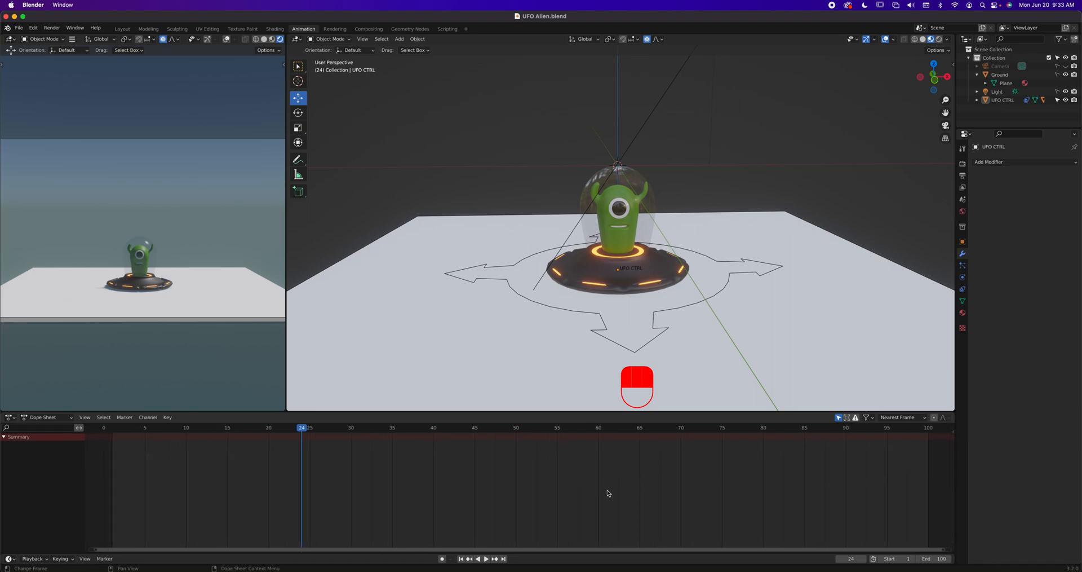
middle_drag(540, 478, 515, 483)
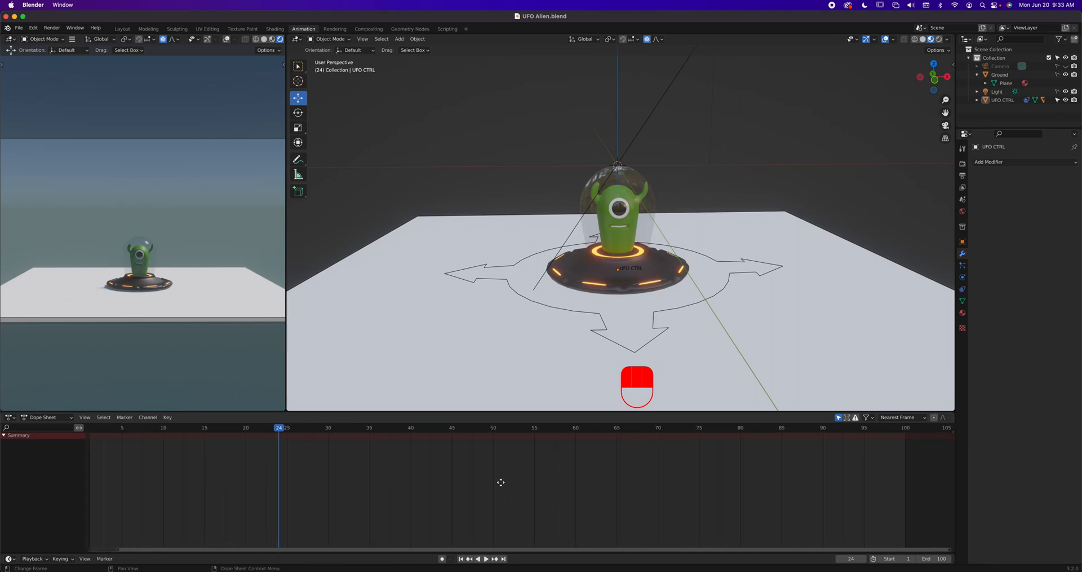
scroll(531, 486, down, 3)
scroll(533, 486, up, 3)
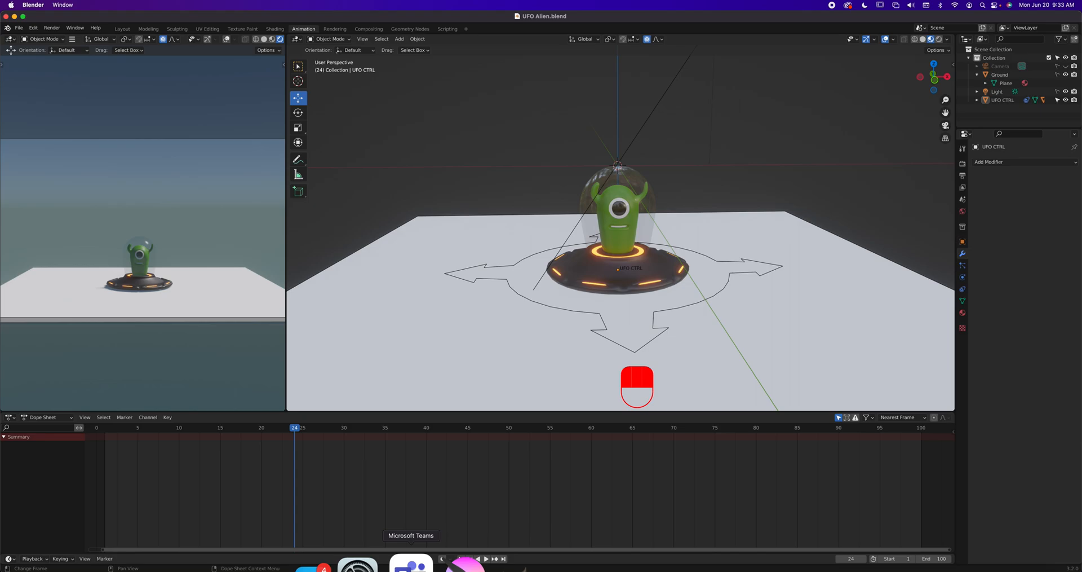
Switch to Microsoft Teams, check the WEEK 01 JUNE 06 navigation lessons, and return to Blender.
click(411, 560)
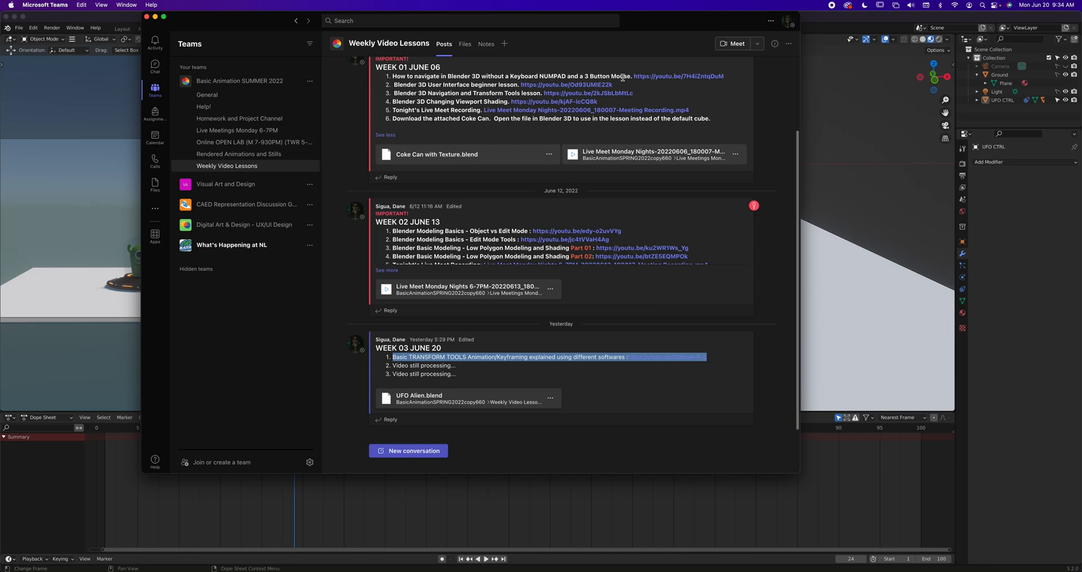
click(833, 114)
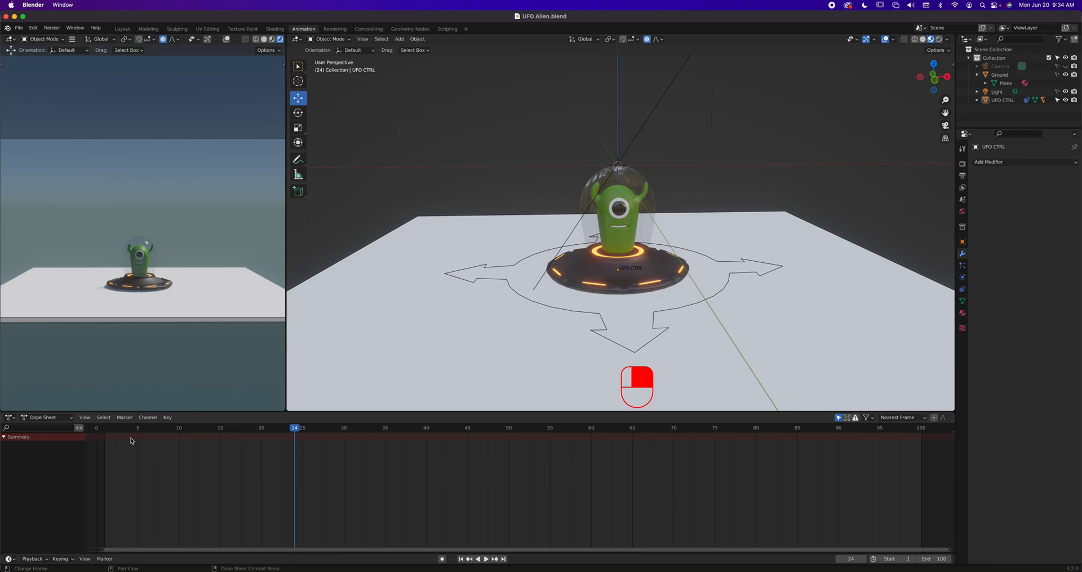
Examine the individual frames near the start of the Dope Sheet, then bring the whole 1 to 100 range back into view.
middle_drag(244, 483, 602, 495)
scroll(602, 494, up, 5)
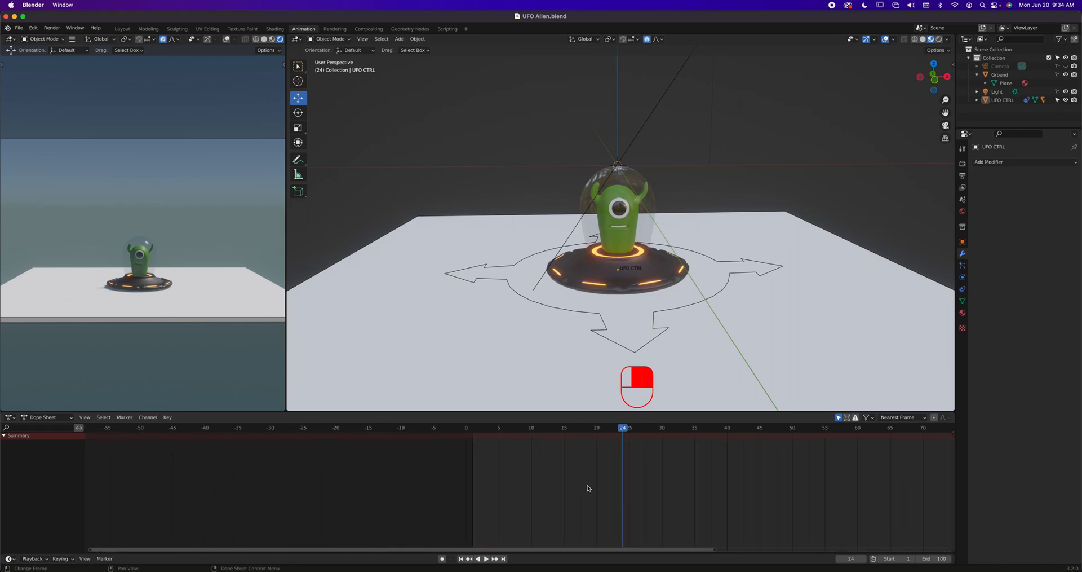
middle_drag(628, 493, 507, 494)
scroll(508, 494, up, 2)
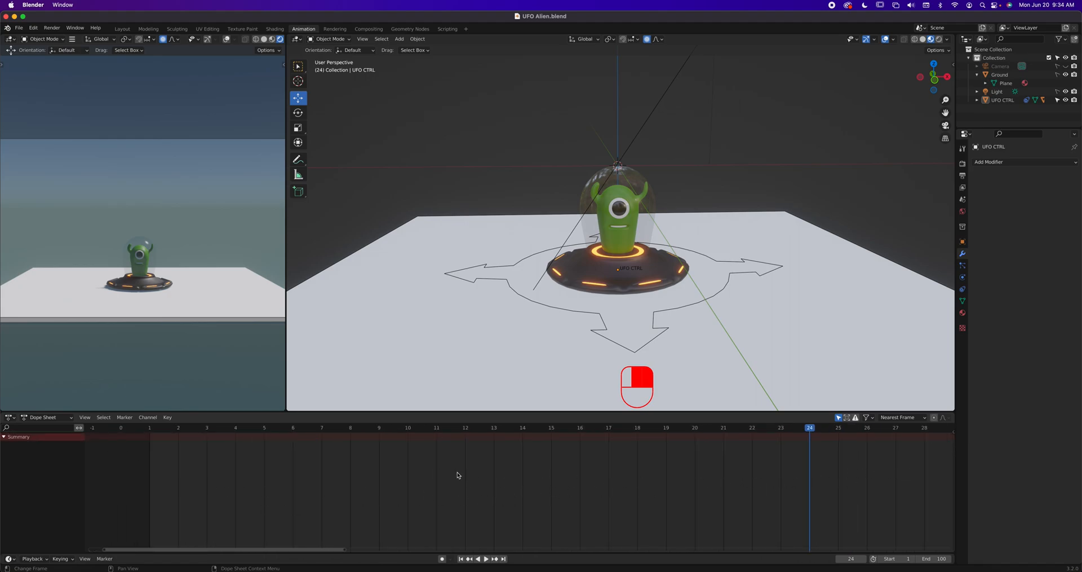
scroll(667, 481, down, 10)
middle_drag(780, 480, 537, 478)
scroll(558, 479, down, 4)
middle_drag(609, 477, 475, 483)
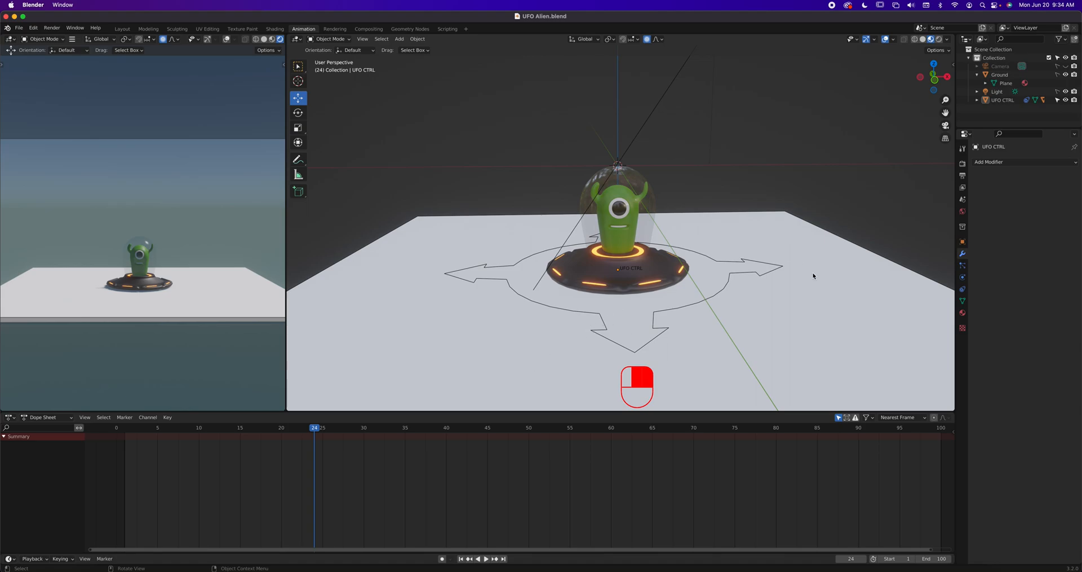
Review the scene's output format, frame rate and frame range, then return to the render properties.
click(963, 165)
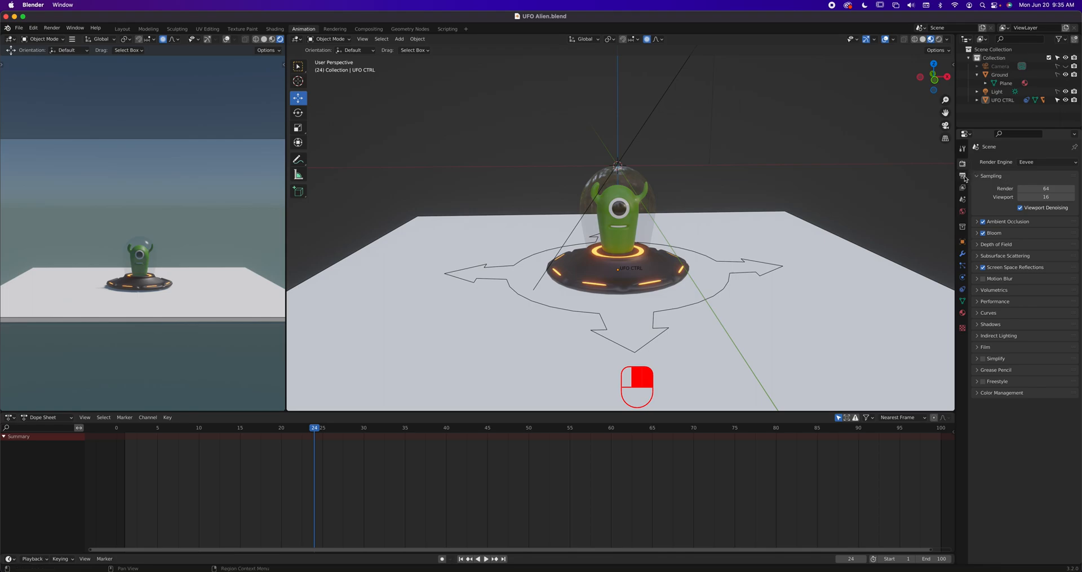
click(963, 176)
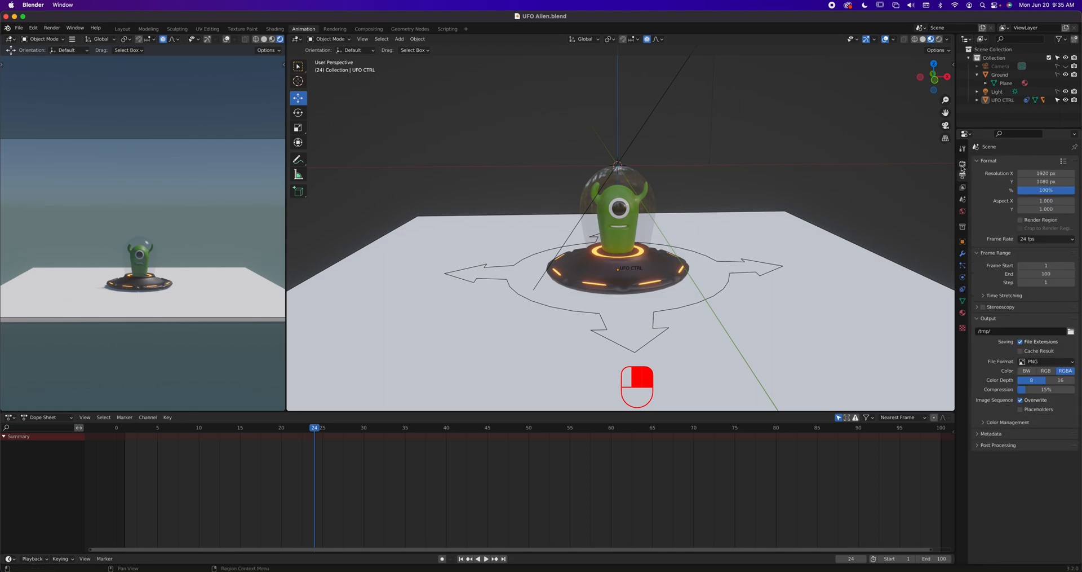
click(962, 164)
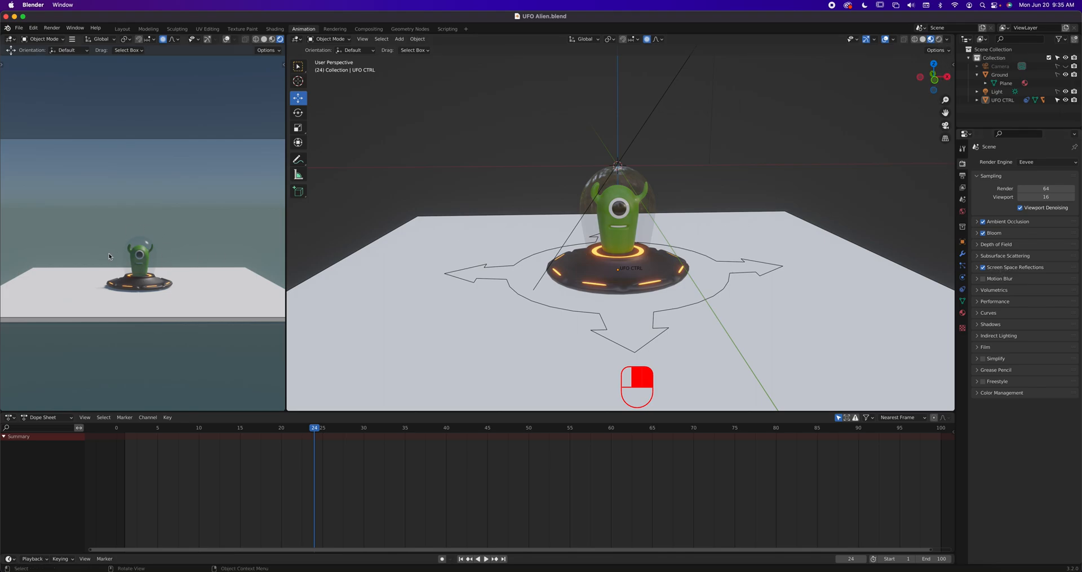
Turn off Ambient Occlusion, Bloom and Screen Space Reflections, and show the main viewport in Rendered shading without overlays.
click(983, 222)
click(984, 233)
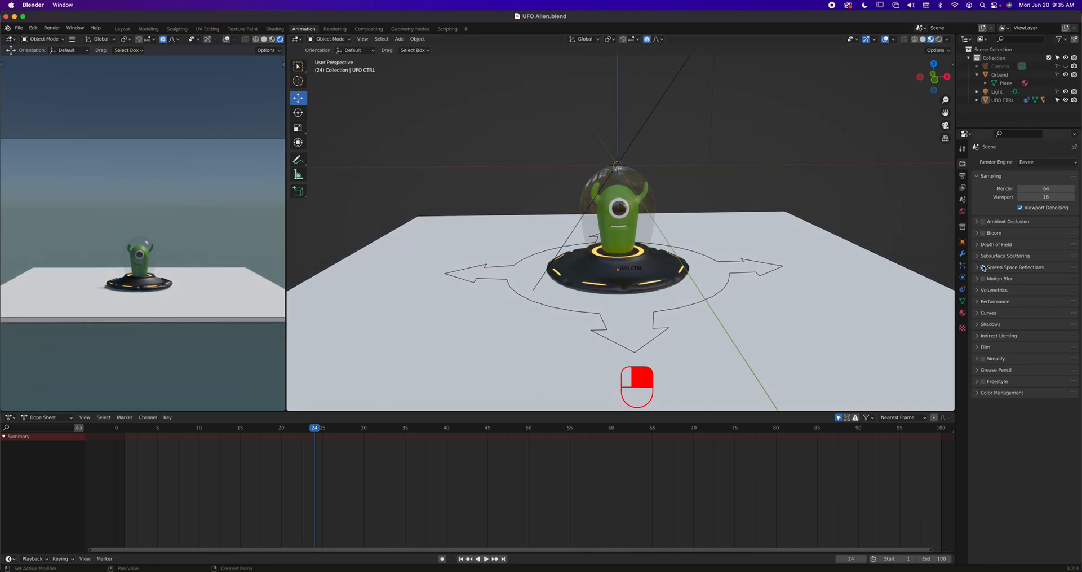
click(984, 267)
click(938, 39)
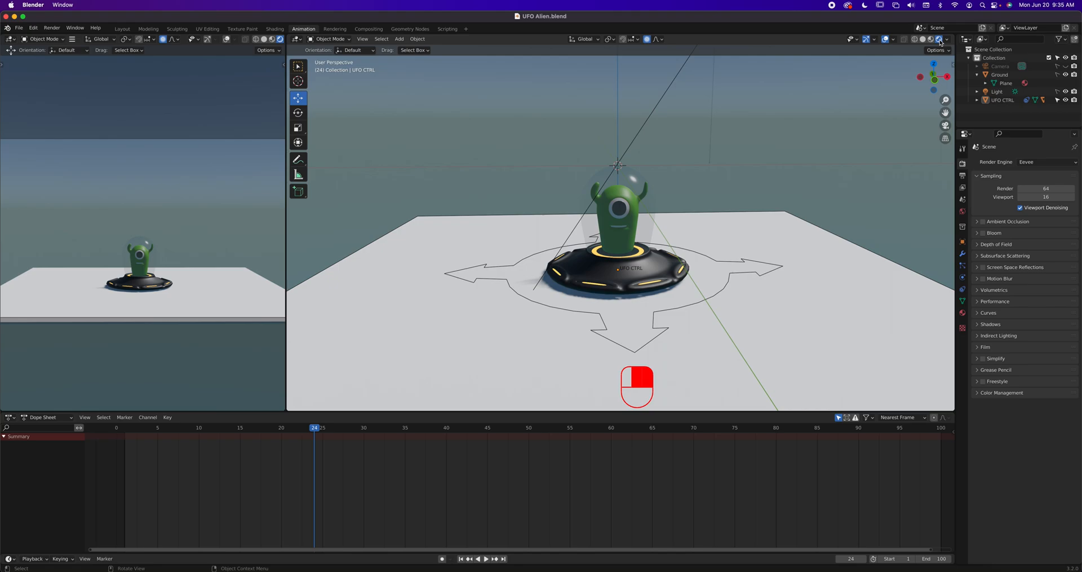
click(885, 40)
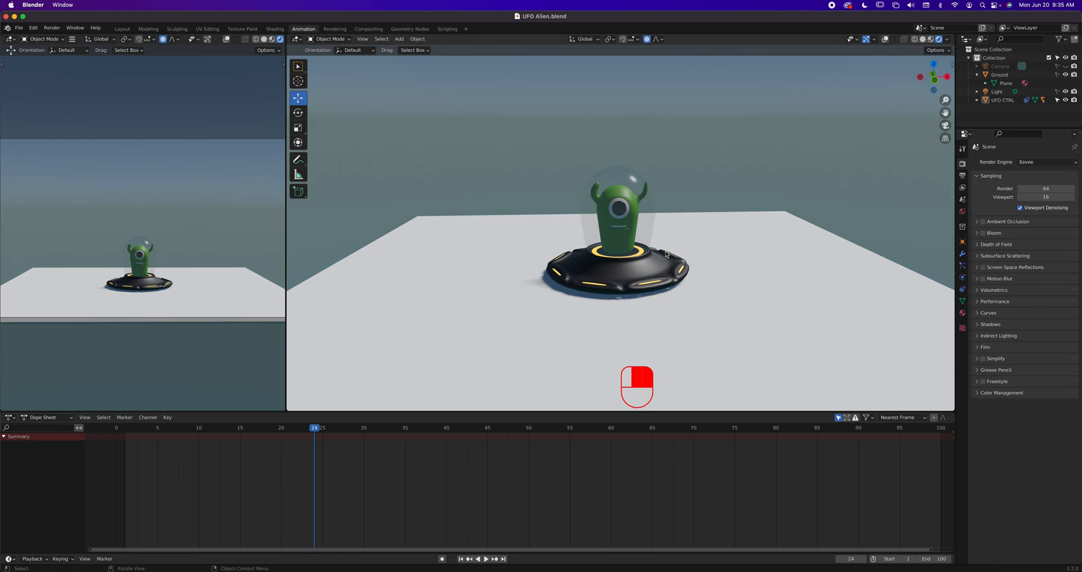
Turn Ambient Occlusion, Bloom and Screen Space Reflections back on in the Eevee render settings.
click(984, 221)
click(983, 234)
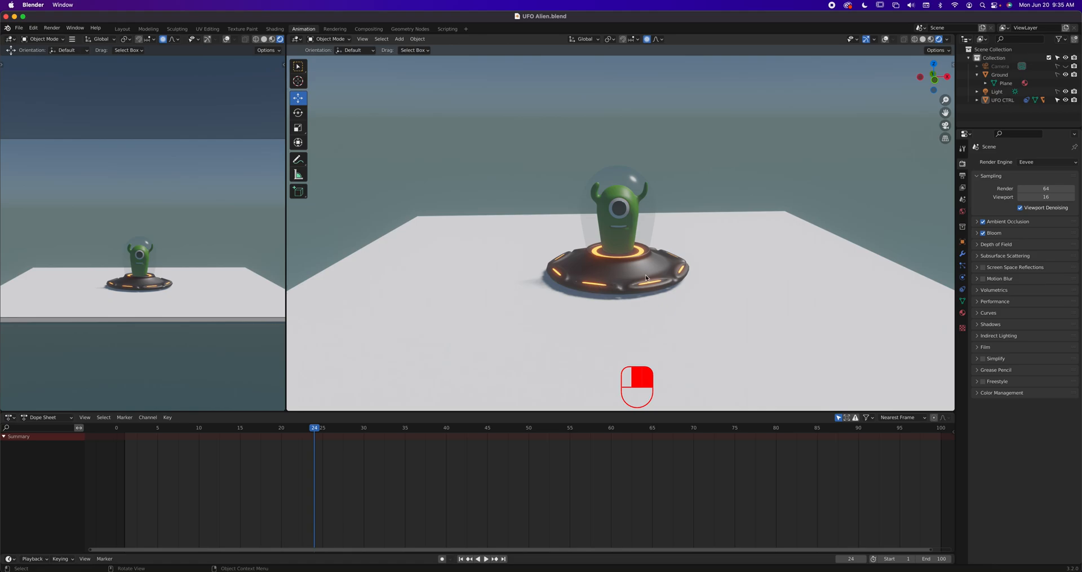
click(984, 267)
click(983, 221)
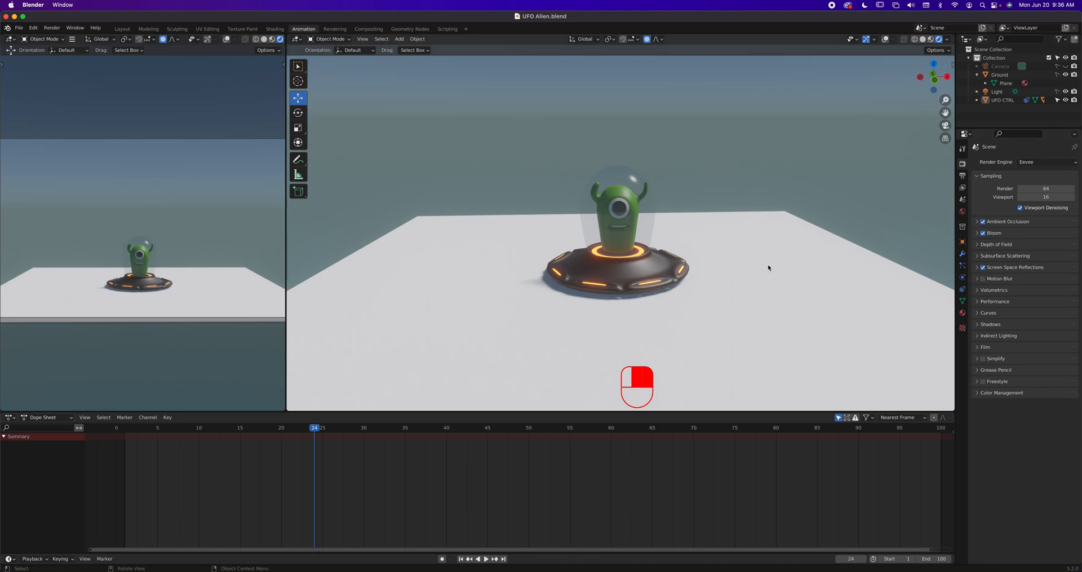
Return the main viewport to Material Preview shading and show its overlays again.
click(18, 28)
mouse_move(51, 37)
click(930, 39)
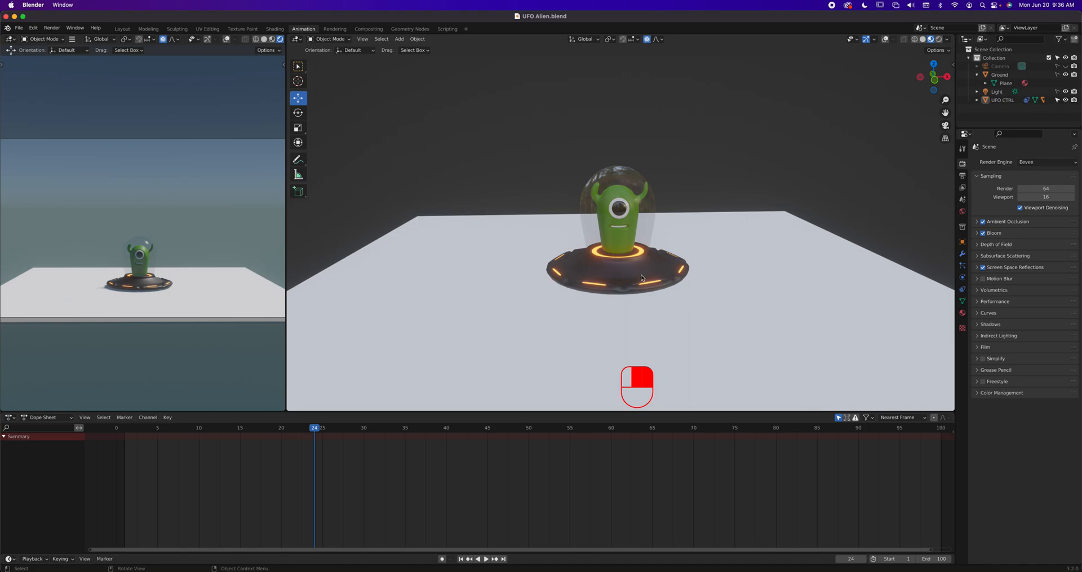
click(885, 39)
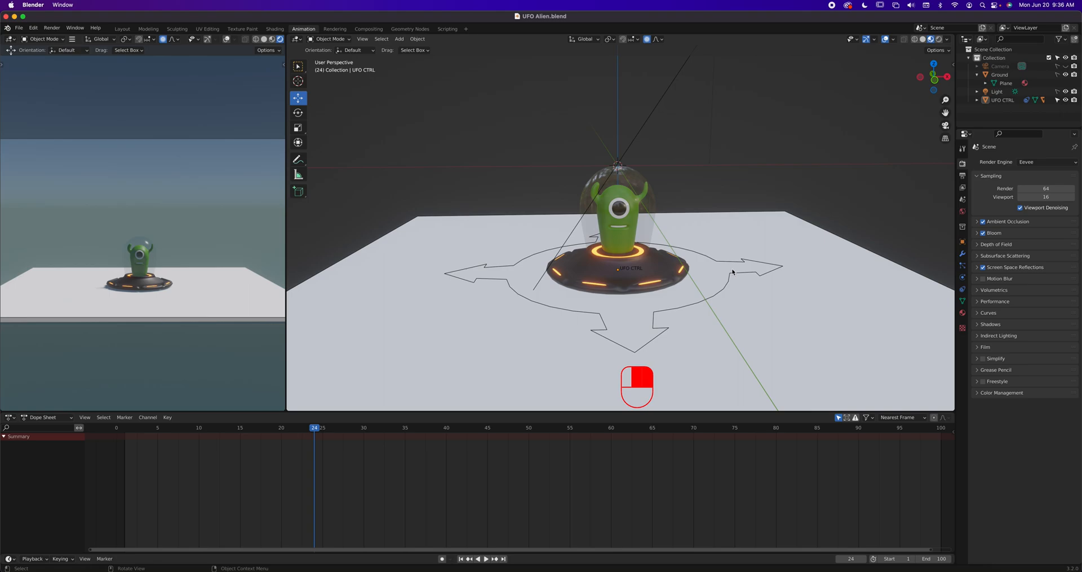
Turn on the floor grid in the main viewport's overlays.
mouse_move(733, 272)
middle_down()
mouse_move(719, 285)
mouse_move(730, 283)
middle_up()
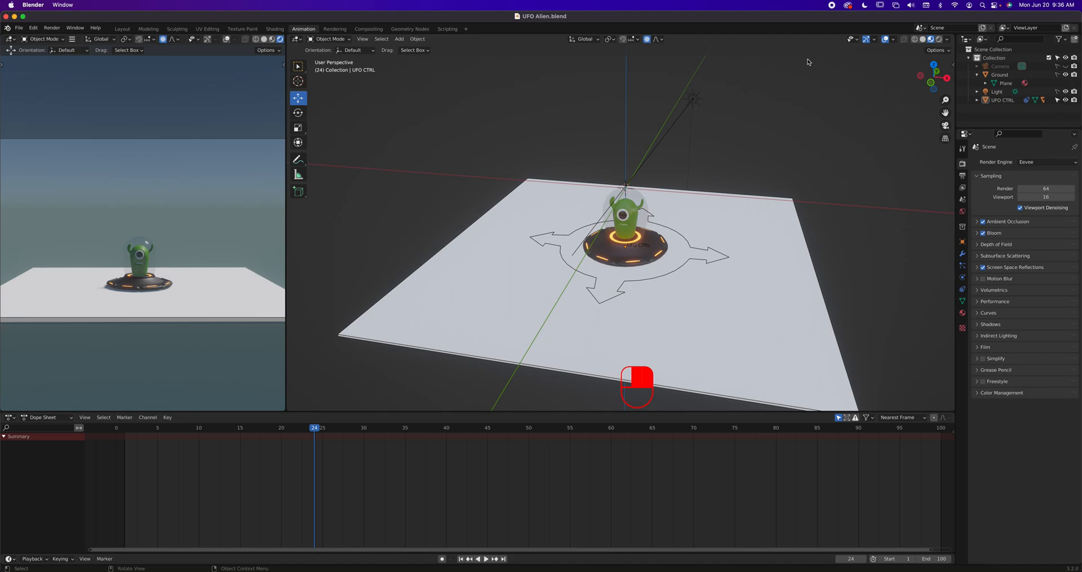
click(894, 40)
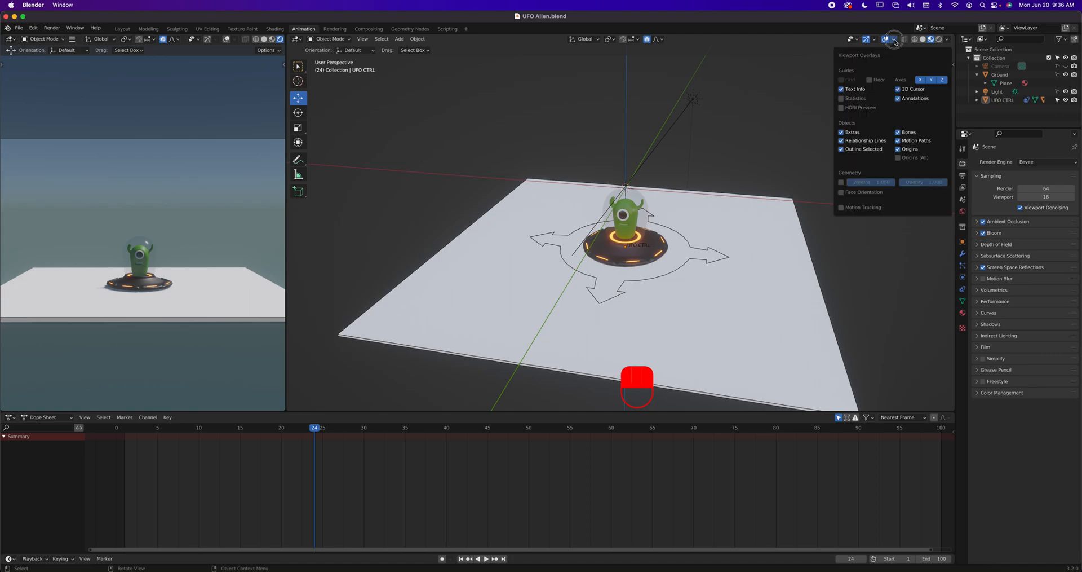
click(870, 80)
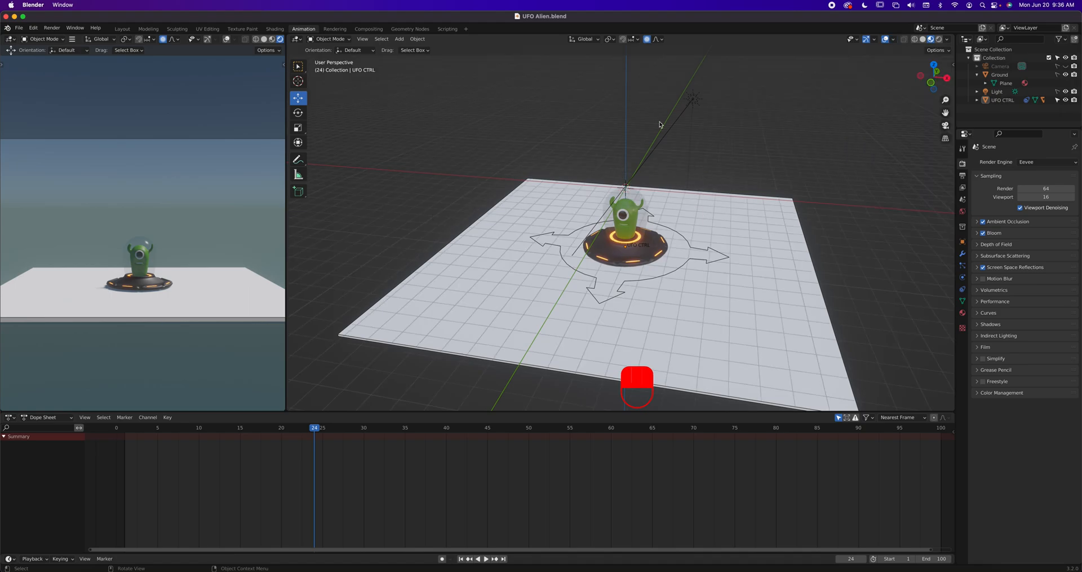
Hide the floor grid in the main viewport and turn the Z axis line back on.
click(891, 43)
click(894, 40)
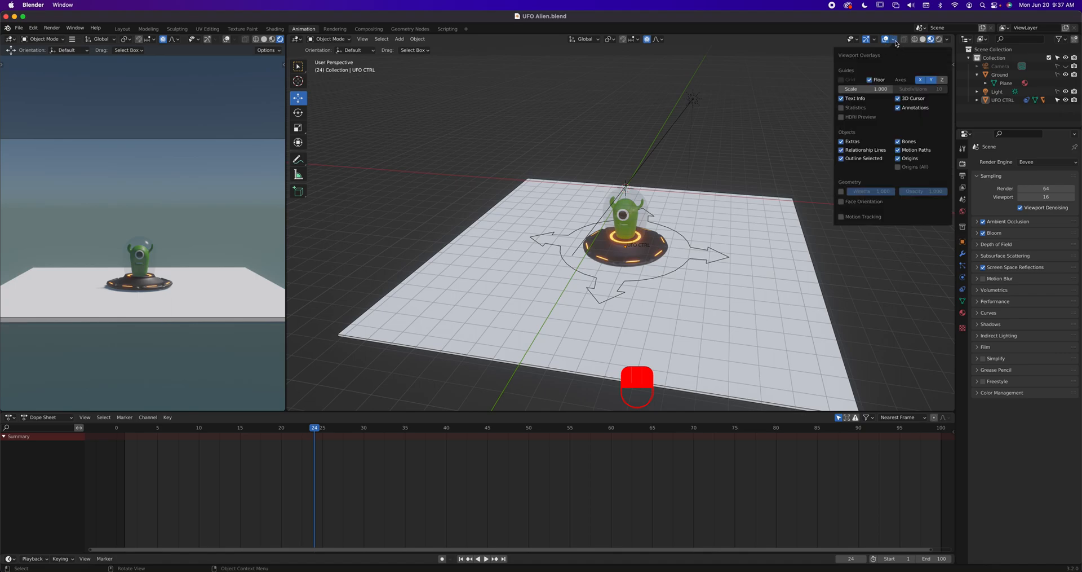
click(869, 80)
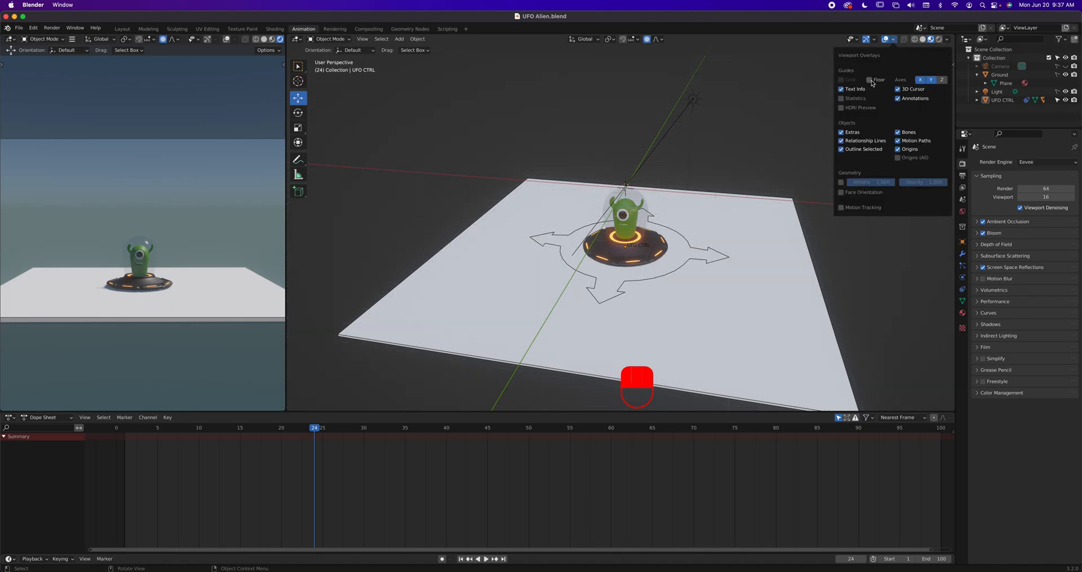
click(896, 40)
click(895, 41)
click(943, 81)
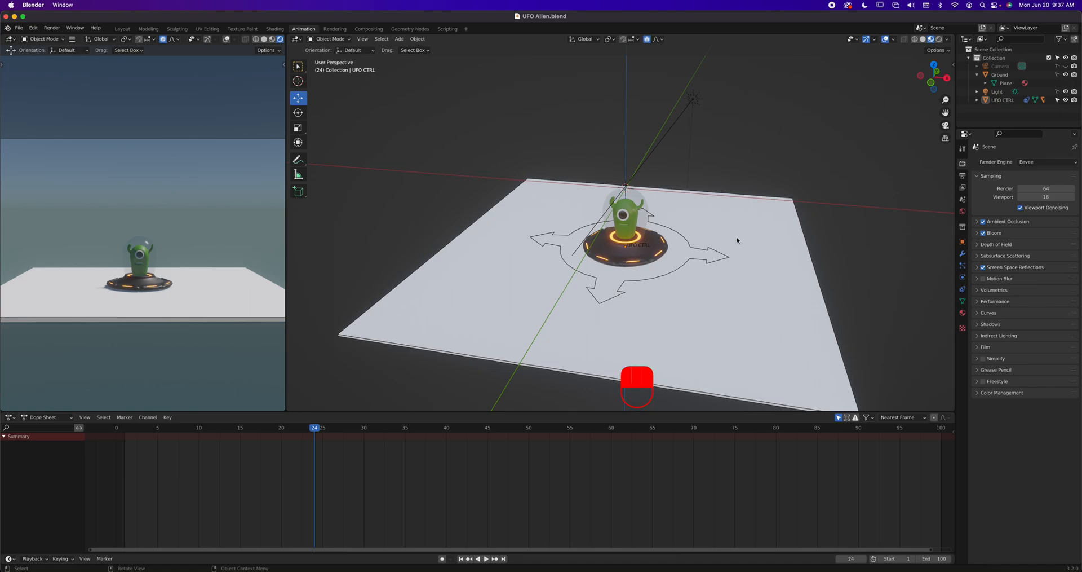
Examine the UFO alien from the front, right, top, back, left and bottom orthographic views, and return to the front view.
key(KP_1)
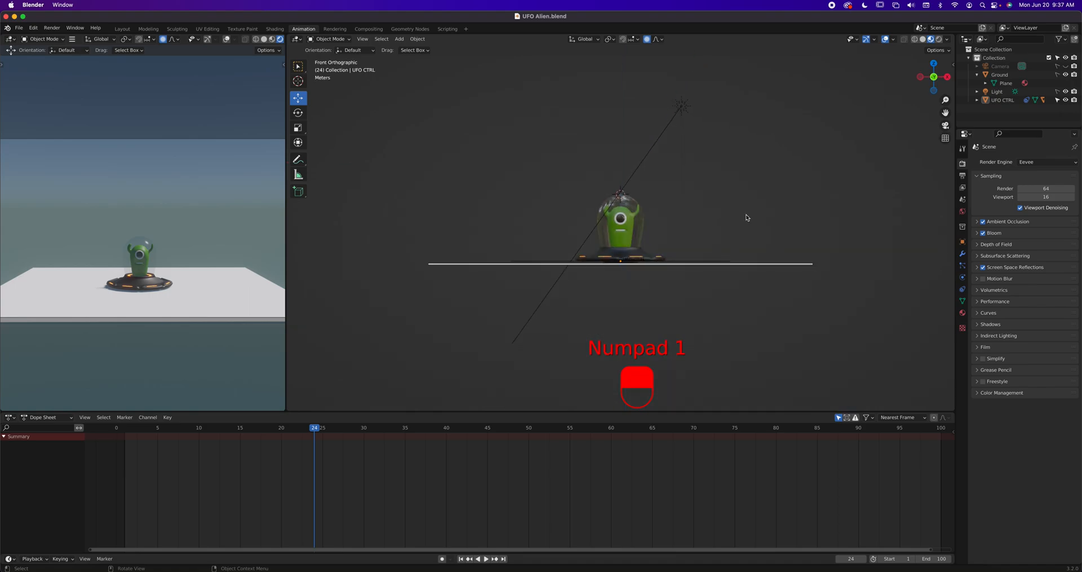
key(KP_3)
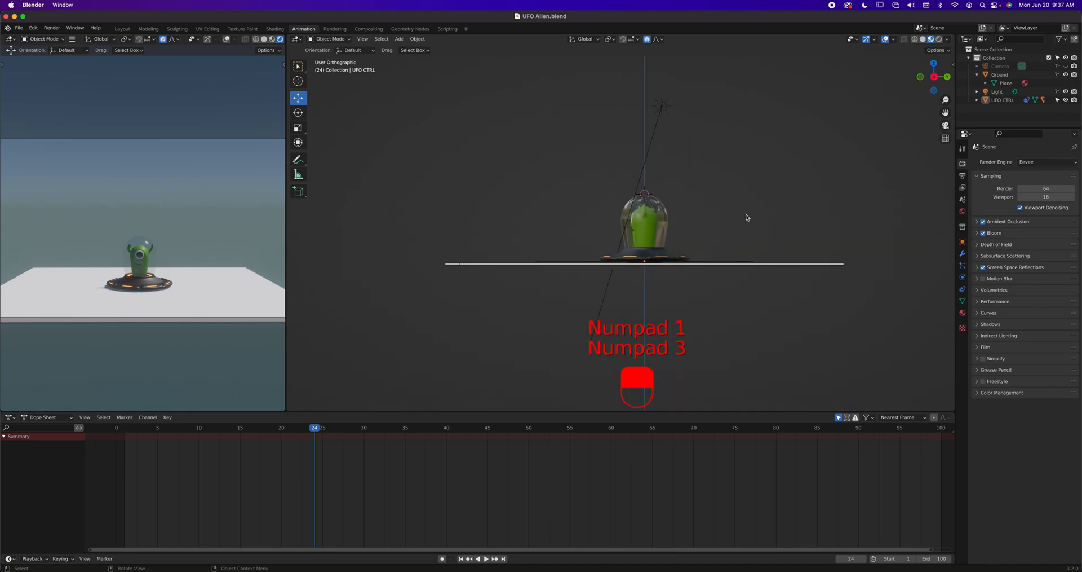
key(KP_7)
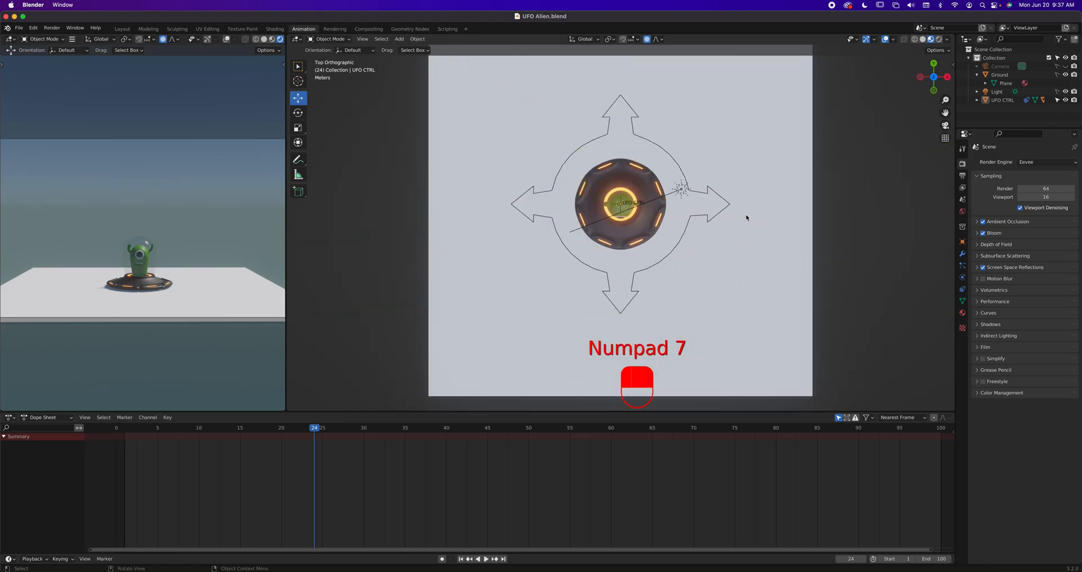
key(ctrl+KP_1)
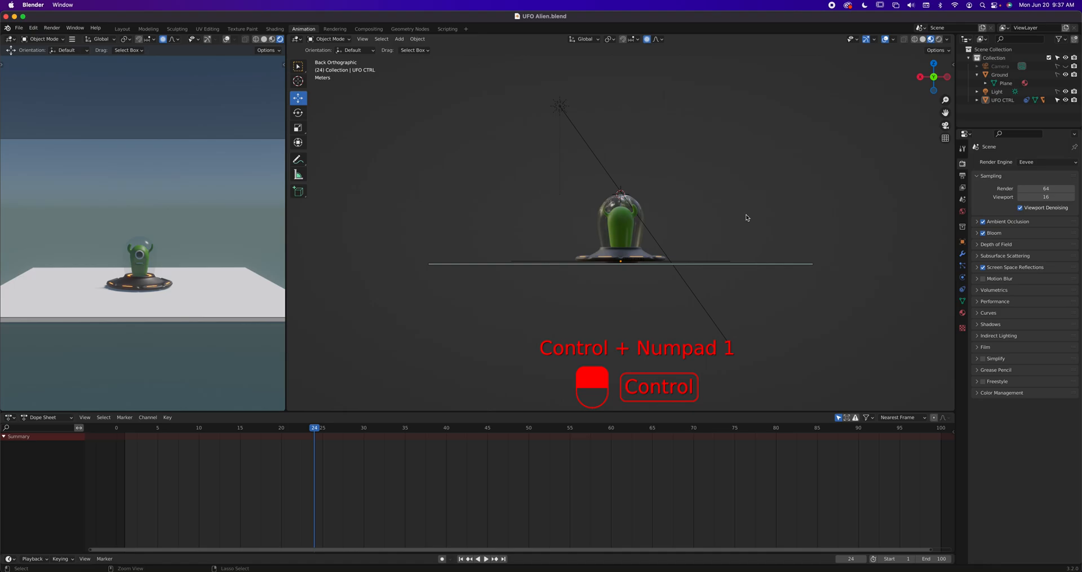
key(ctrl+KP_3)
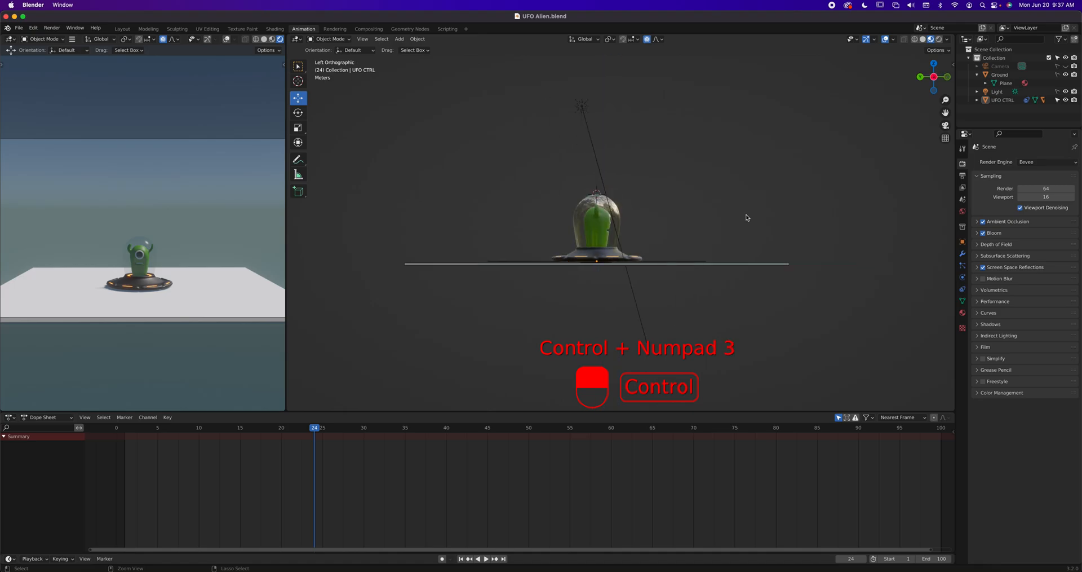
key(ctrl+KP_7)
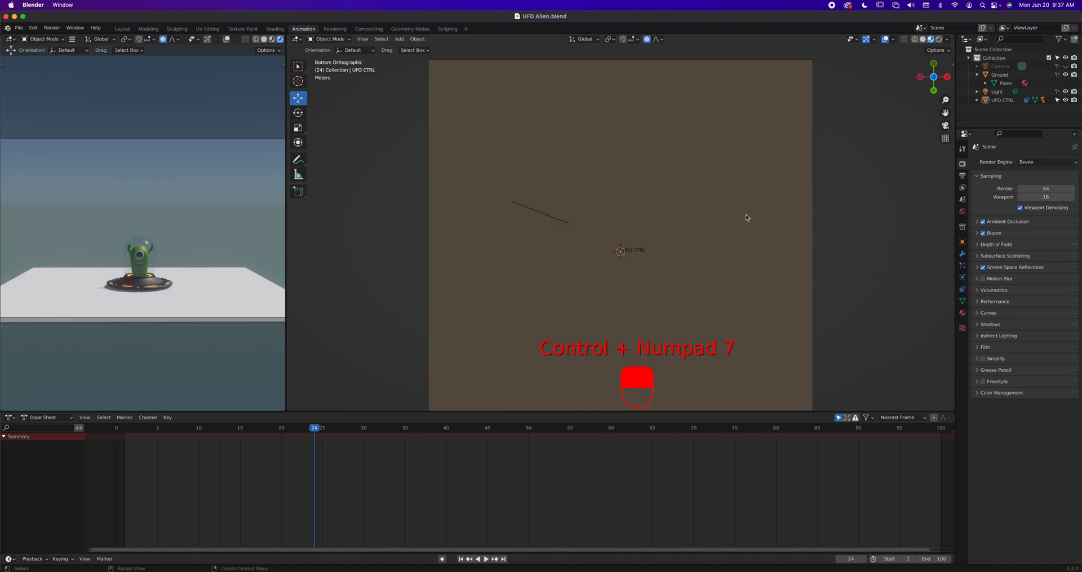
key(KP_1)
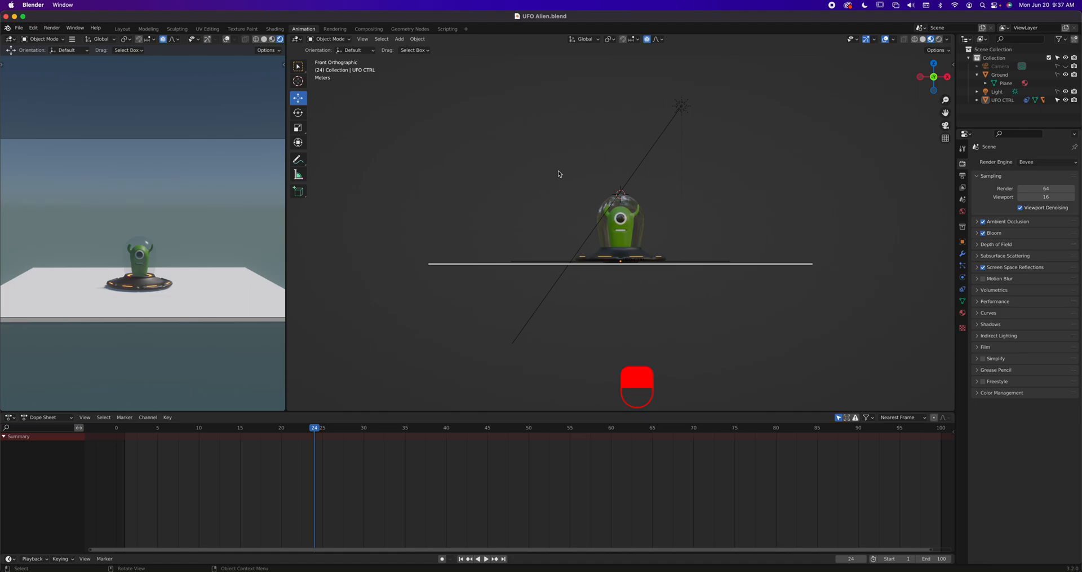
key(grave)
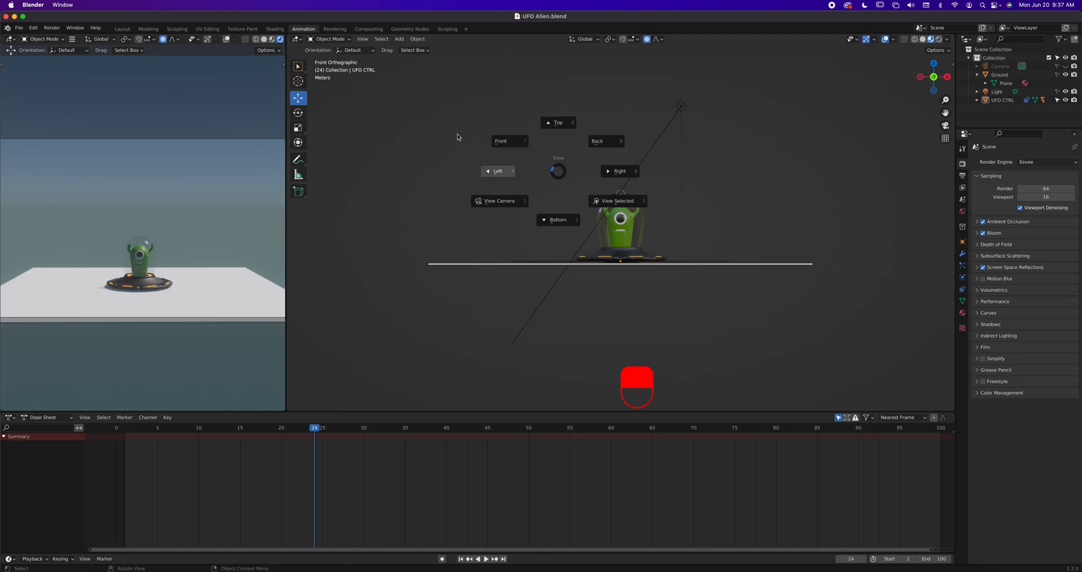
key(Escape)
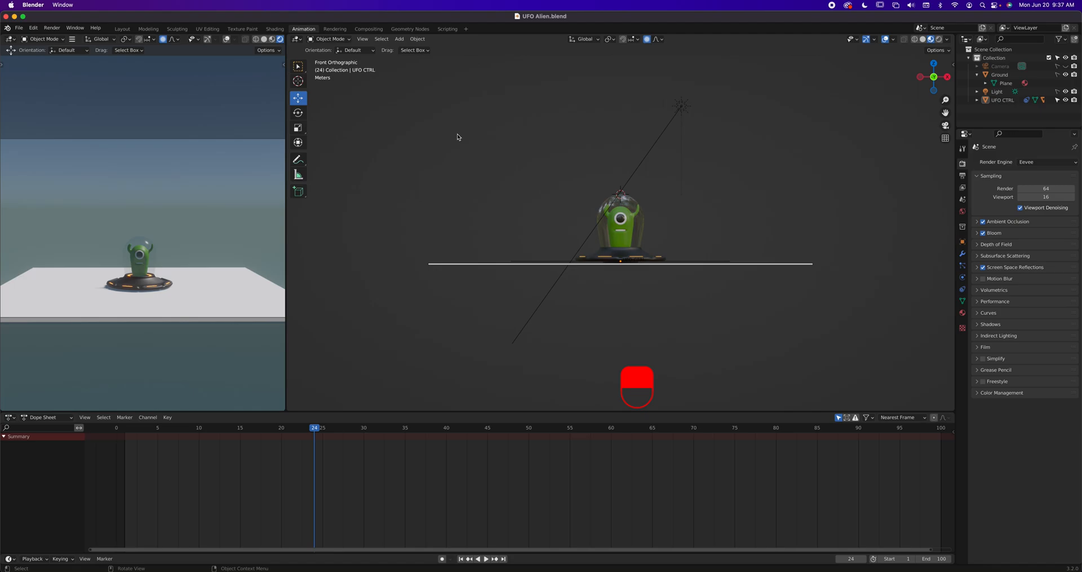
Switch to Microsoft Teams, check the WEEK 01 JUNE 06 lesson on navigating without a numpad, and return to Blender.
click(395, 565)
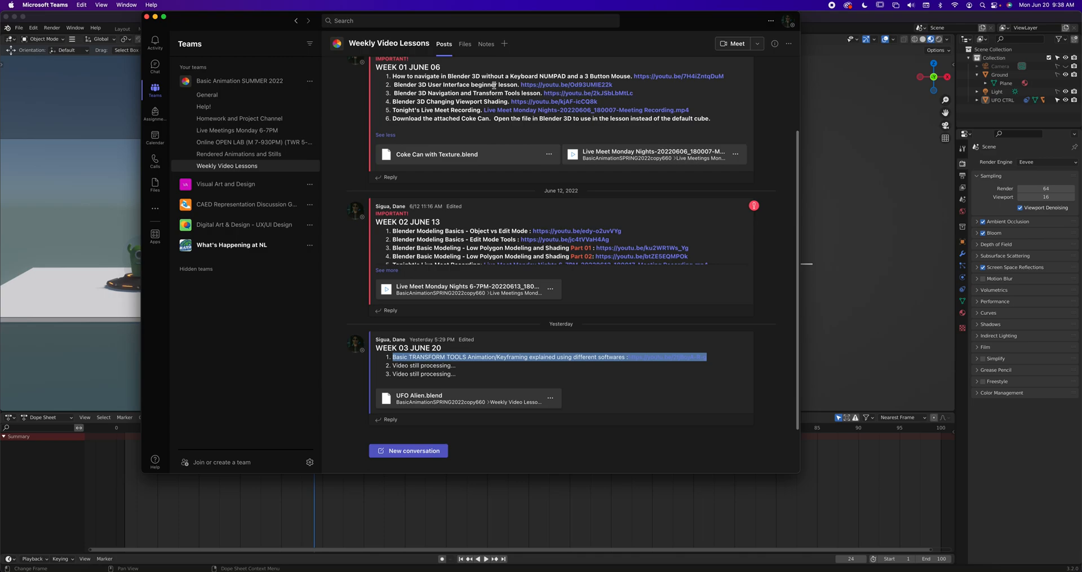
click(828, 19)
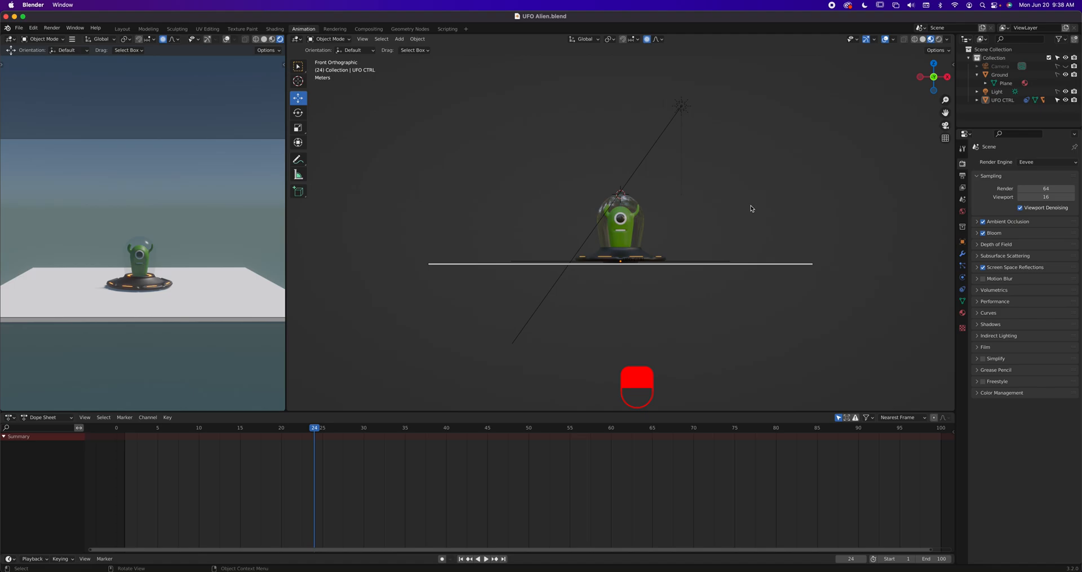
Set the main viewport to the Front view and look at the UFO alien slightly closer.
key(grave)
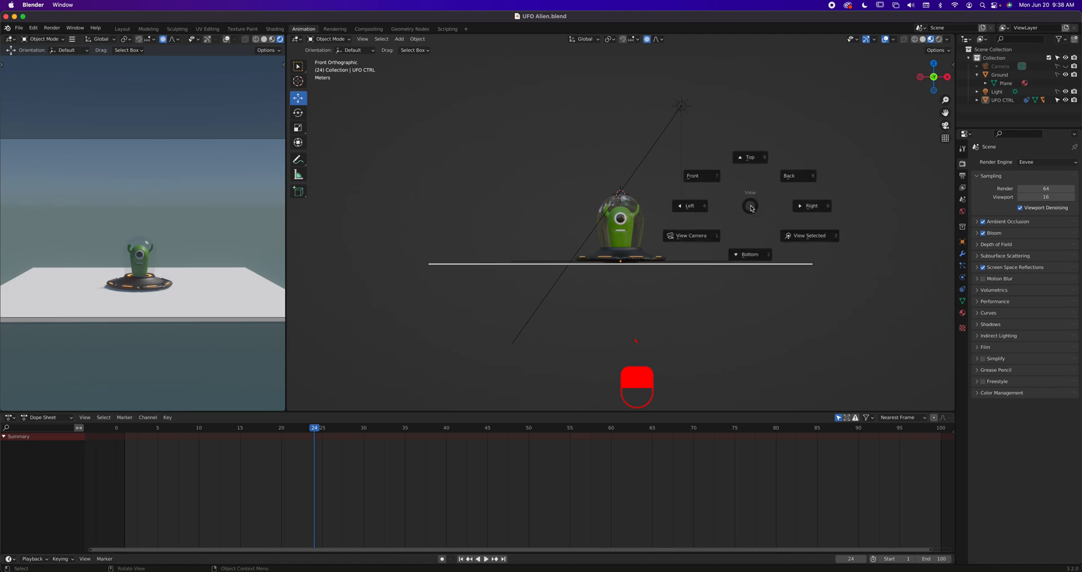
click(703, 179)
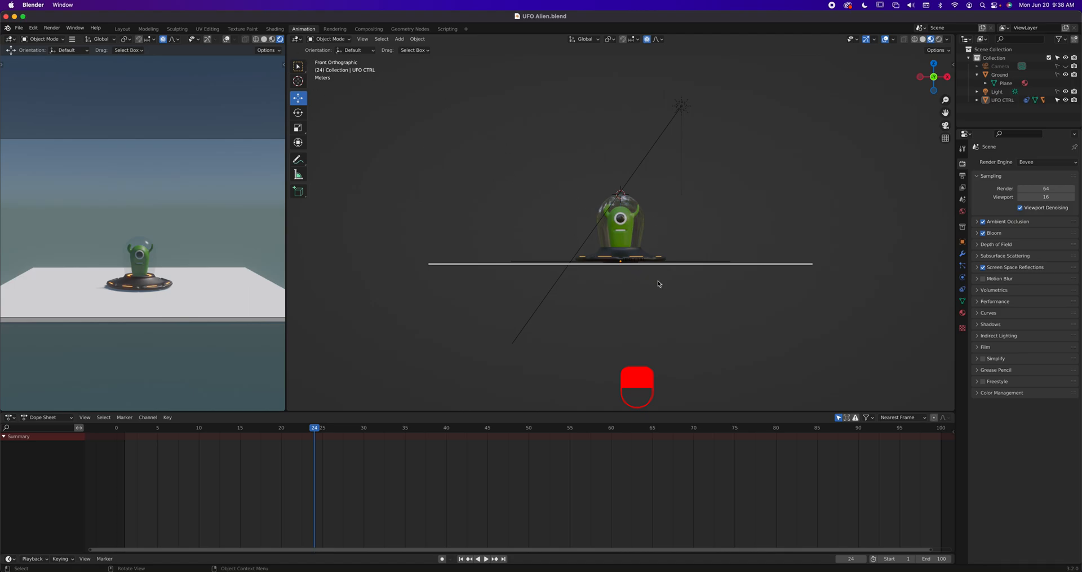
scroll(657, 283, down, 2)
scroll(657, 283, up, 6)
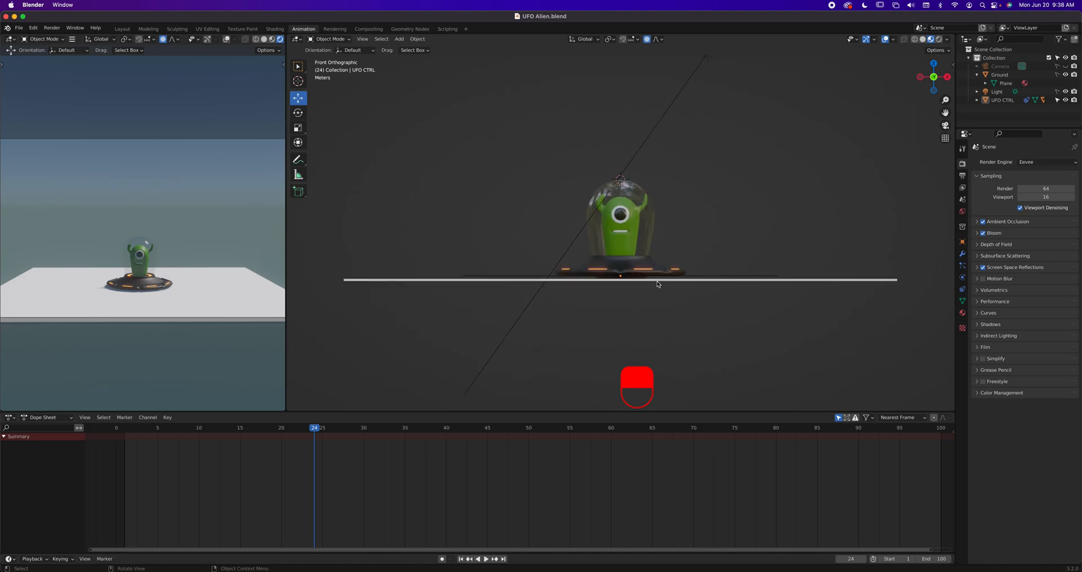
scroll(657, 283, down, 2)
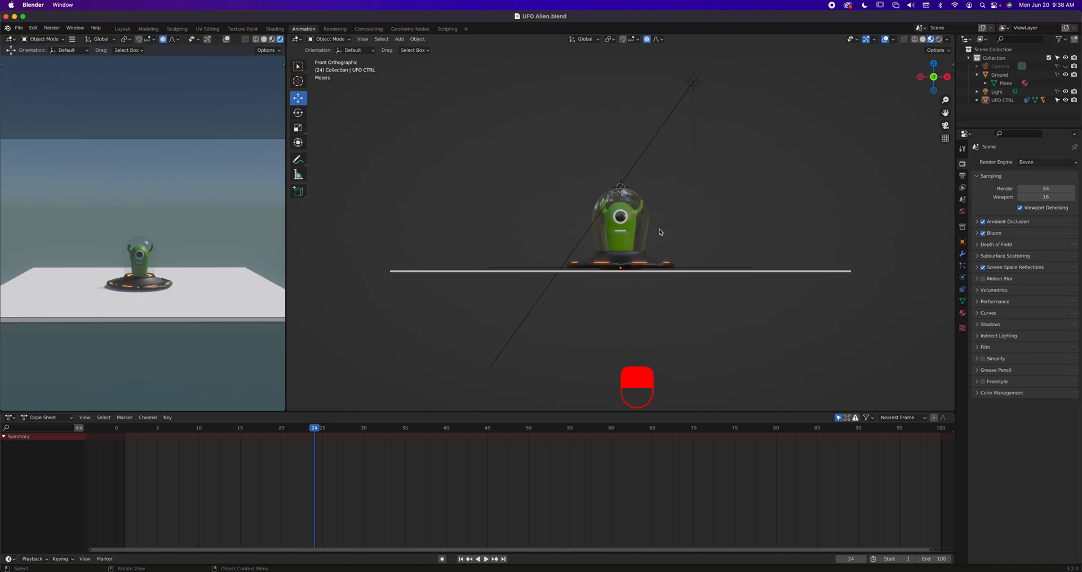
Select the UFO CTRL arrow shape around the saucer and view it in perspective from slightly above the ground.
click(703, 266)
middle_drag(702, 266, 699, 232)
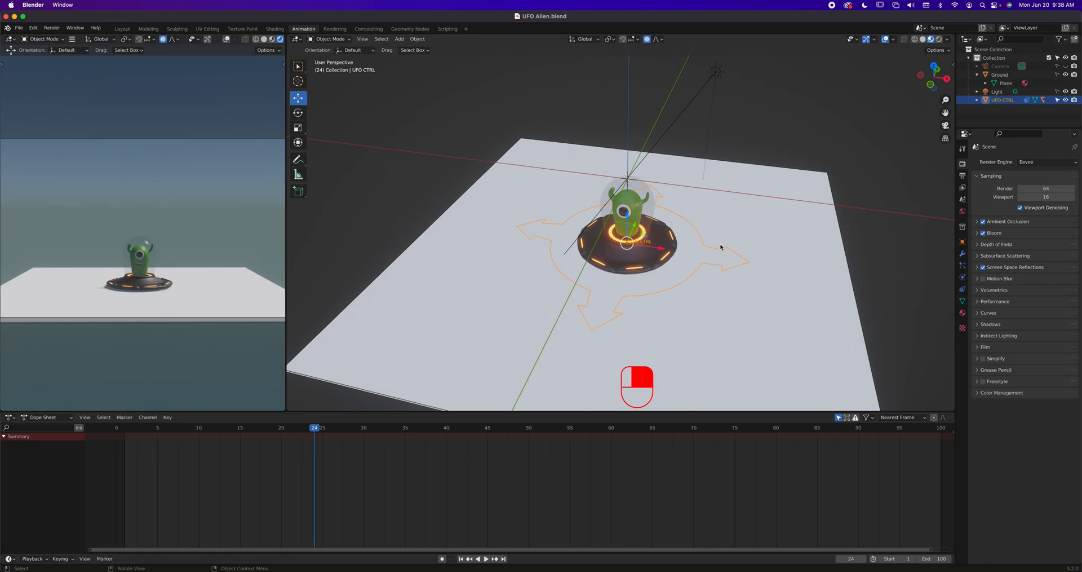
mouse_move(702, 257)
middle_down()
mouse_move(683, 254)
mouse_move(689, 241)
mouse_move(684, 256)
middle_up()
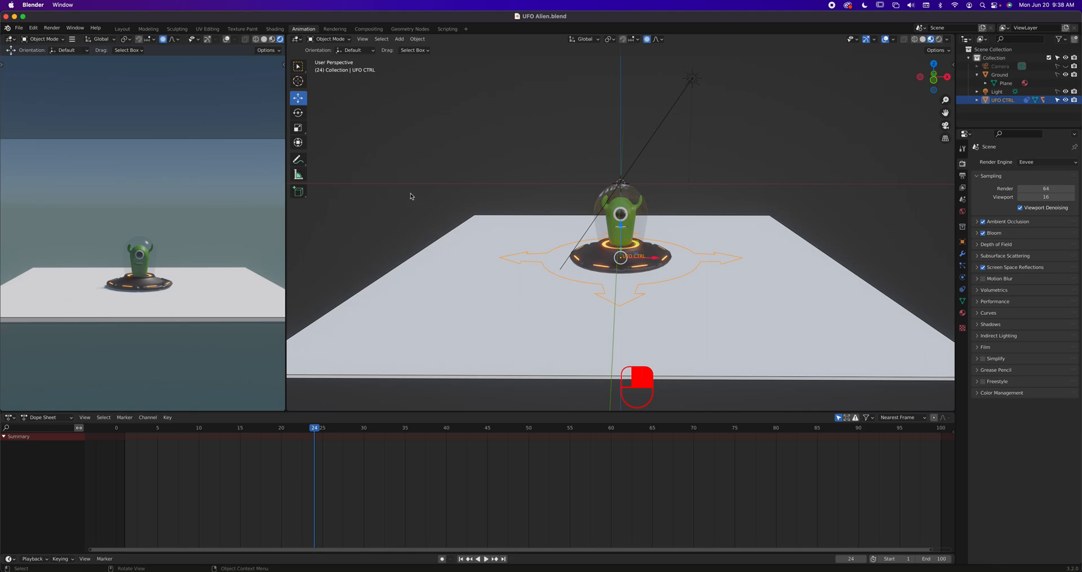
Hide and show the main viewport's tool shelf twice, leaving it shown.
key(t)
key(t)
key(t)
key(t)
Look through the variants of the selection and Scale tools, and make Select Circle the active tool.
click(299, 67)
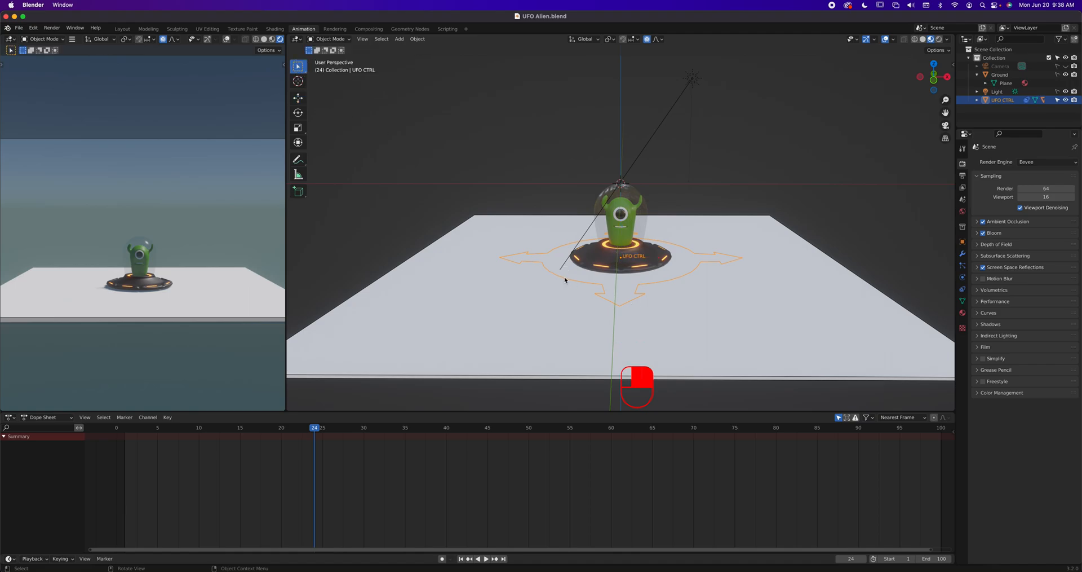
click(301, 75)
click(298, 133)
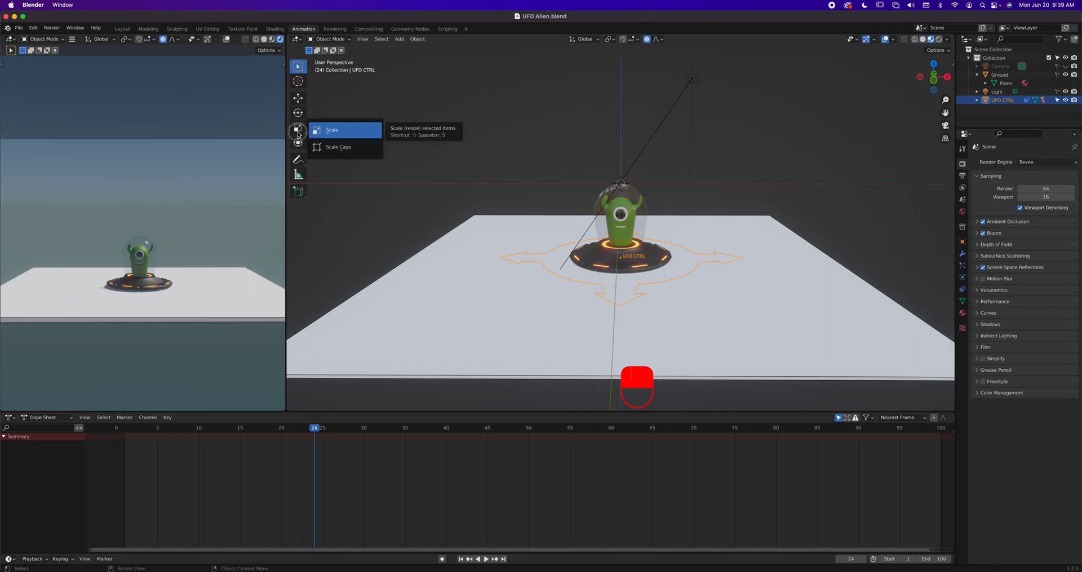
click(299, 68)
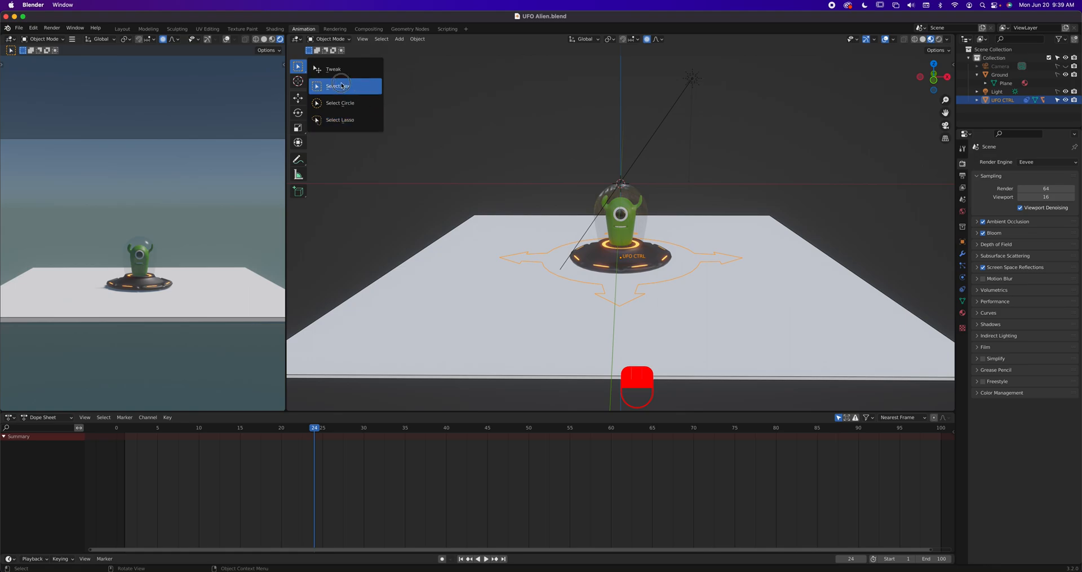
click(360, 90)
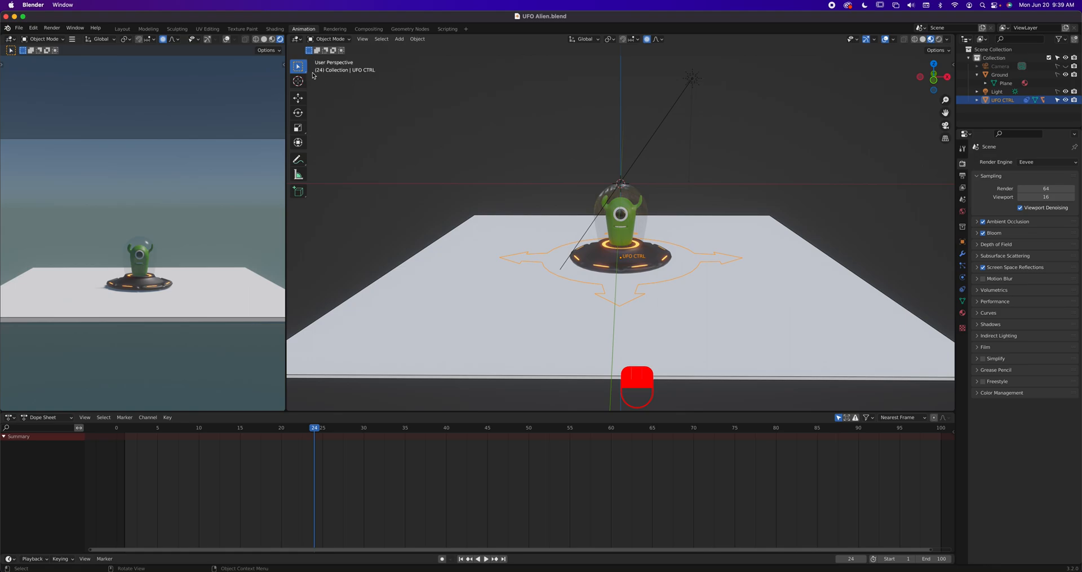
drag(304, 72, 340, 107)
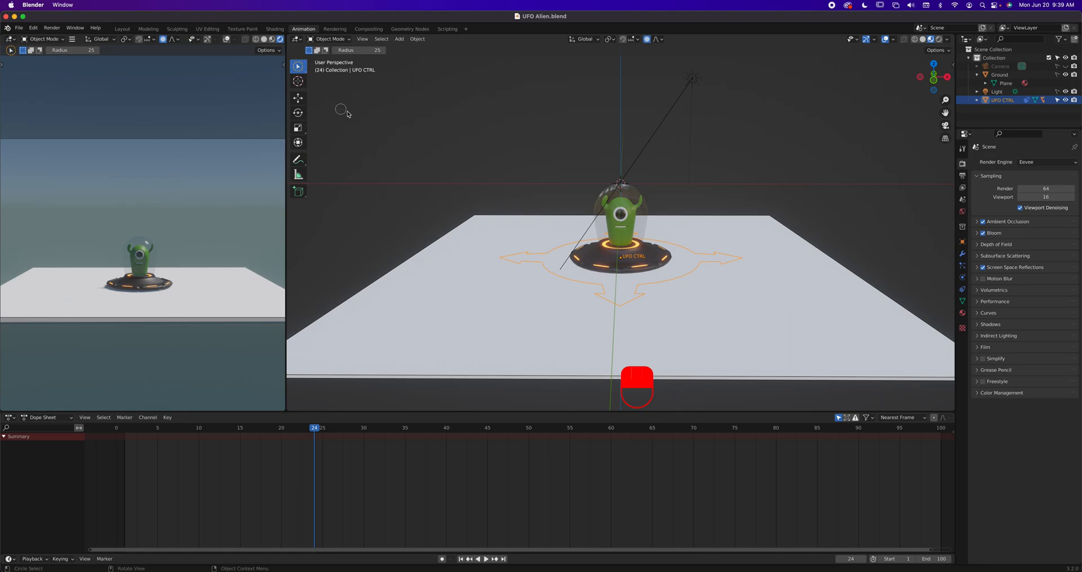
Replace Select Circle with the Cursor tool and place the 3D cursor in the empty space beside the UFO alien.
drag(298, 66, 328, 96)
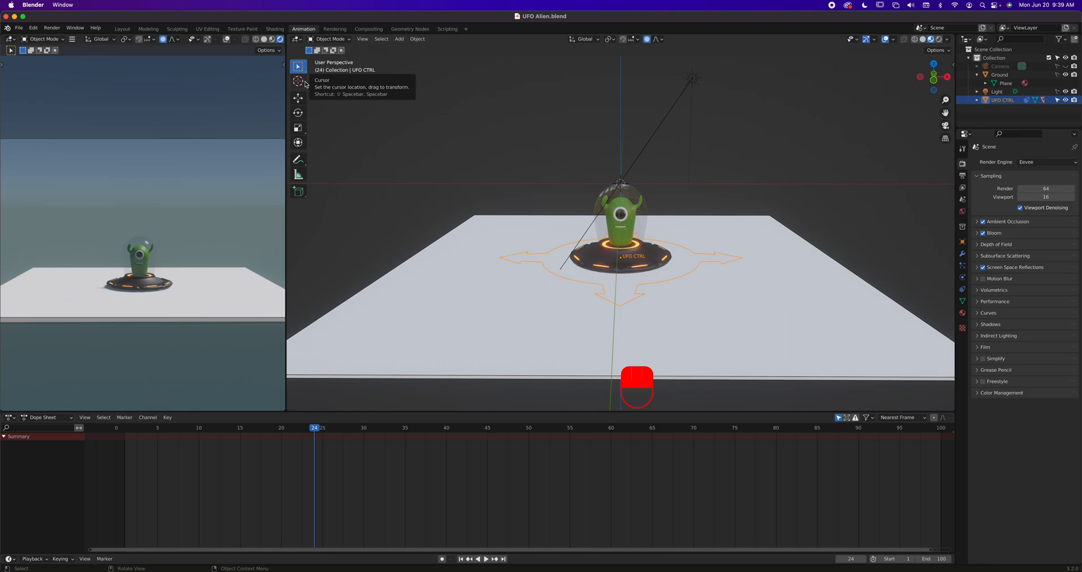
click(303, 83)
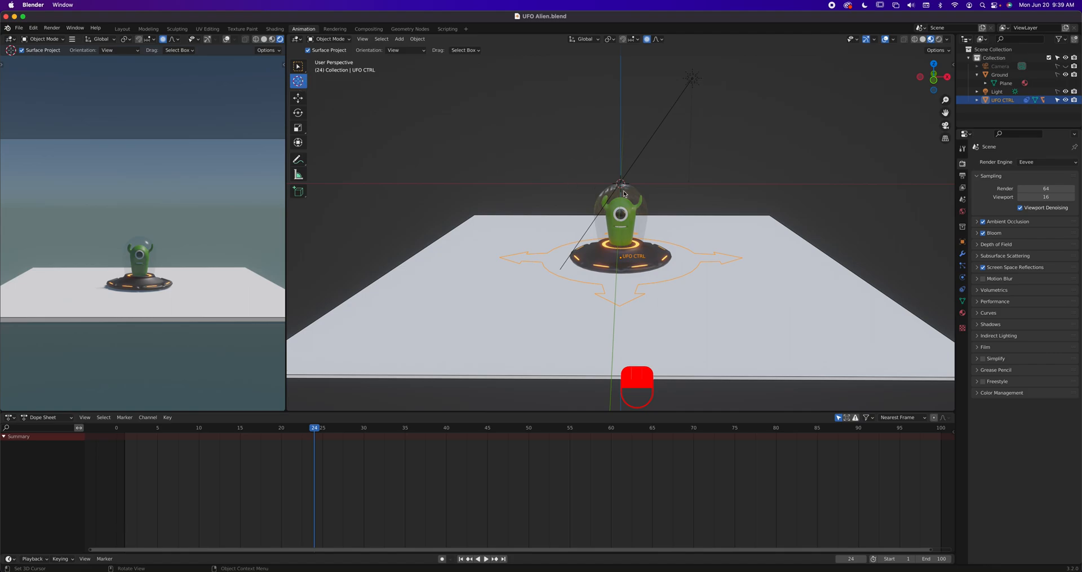
click(480, 153)
Try adding a cube mesh at the 3D cursor's new location and undo the addition.
click(399, 40)
mouse_move(403, 49)
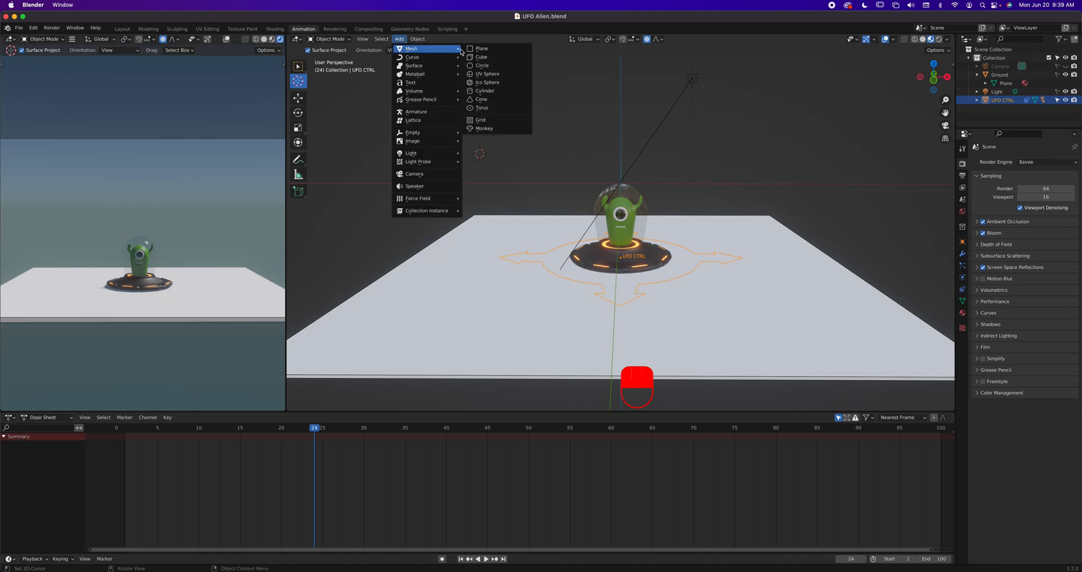
click(493, 58)
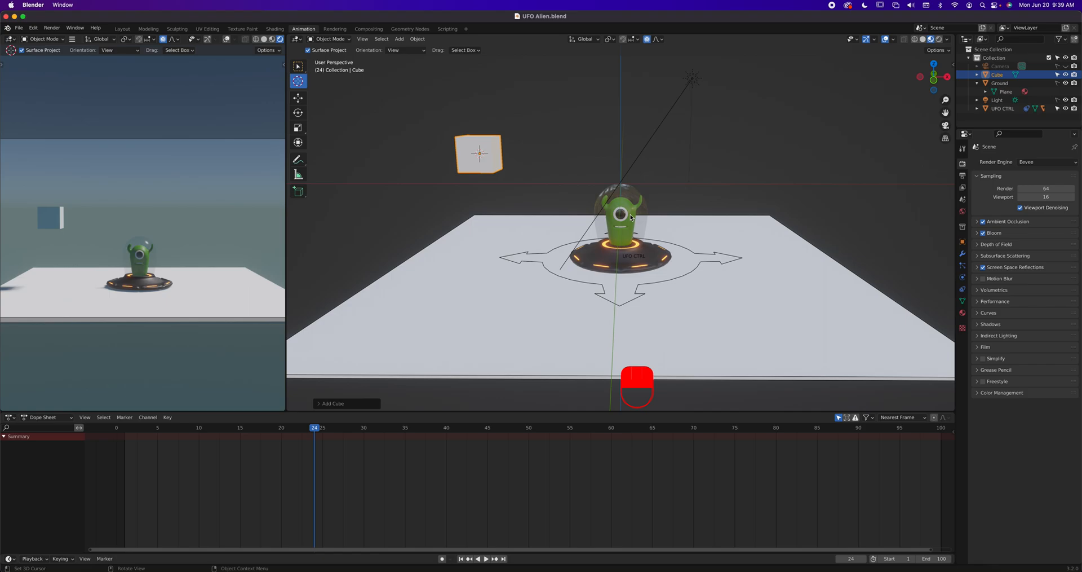
key(super+z)
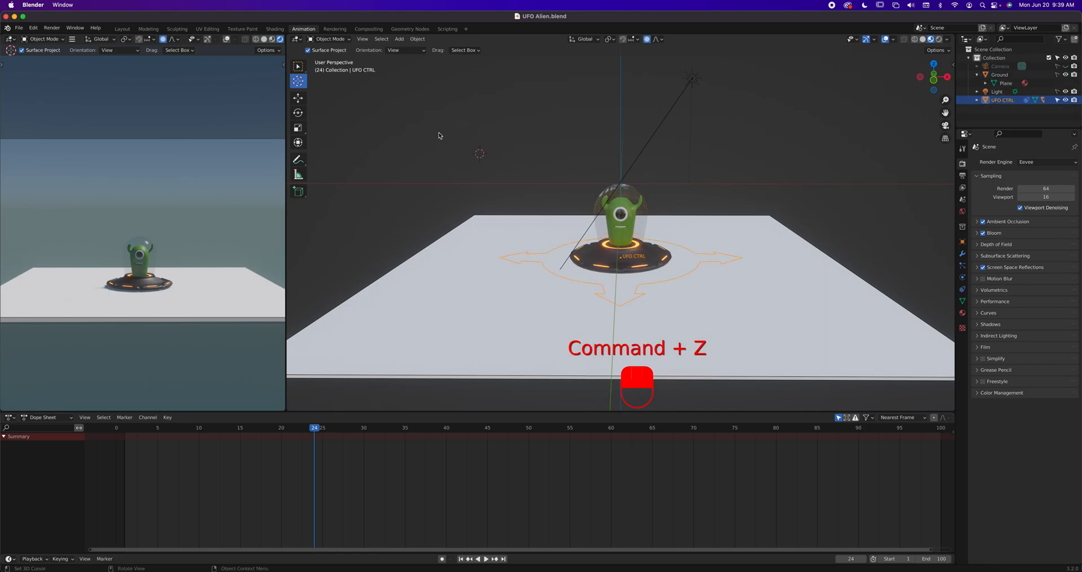
Return to the selection tool and set the 3D cursor's X, Y and Z location to 0 m in the viewport sidebar.
click(299, 66)
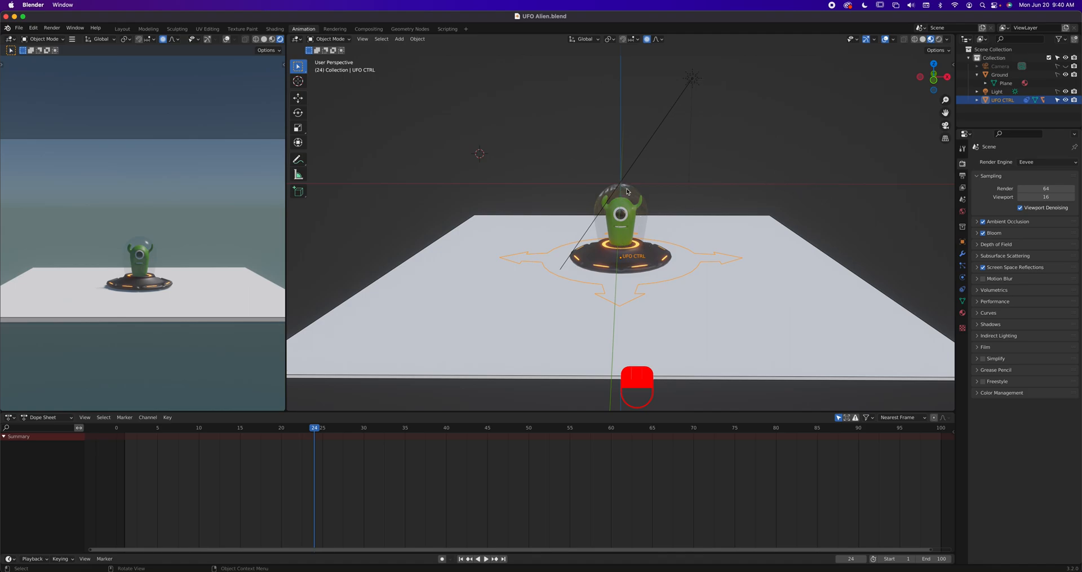
mouse_move(685, 211)
middle_down()
mouse_move(703, 217)
mouse_move(668, 208)
middle_up()
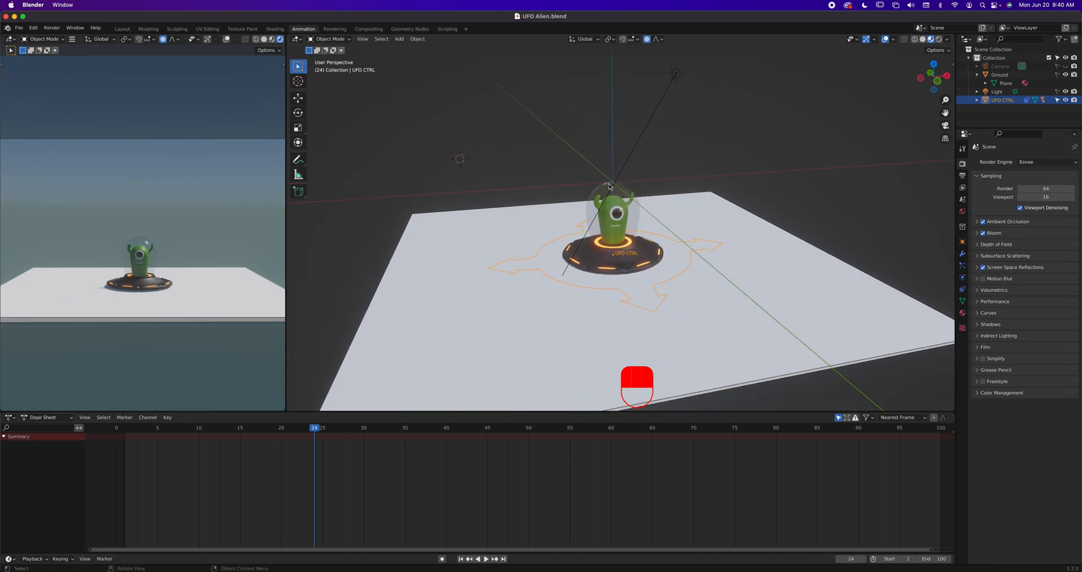
key(n)
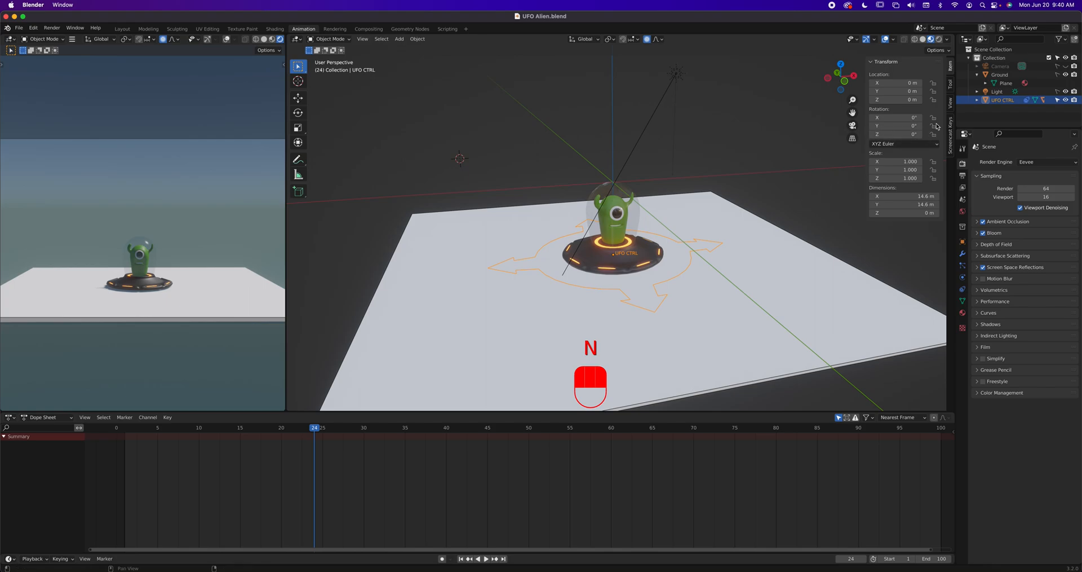
click(951, 102)
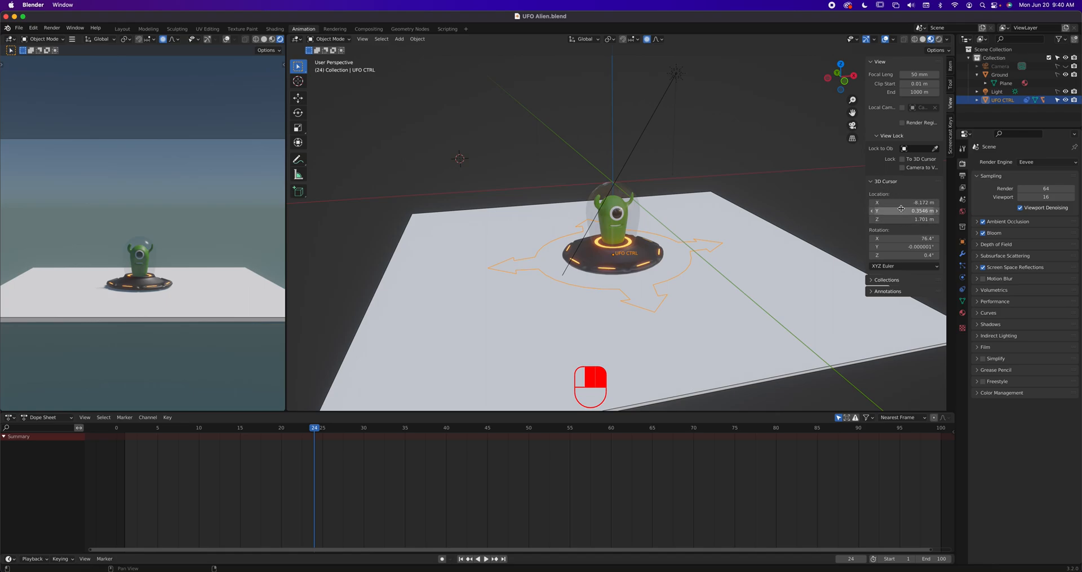
mouse_move(901, 202)
mouse_down()
mouse_move(936, 202)
mouse_move(883, 210)
mouse_move(953, 218)
mouse_move(897, 219)
mouse_move(896, 202)
mouse_up()
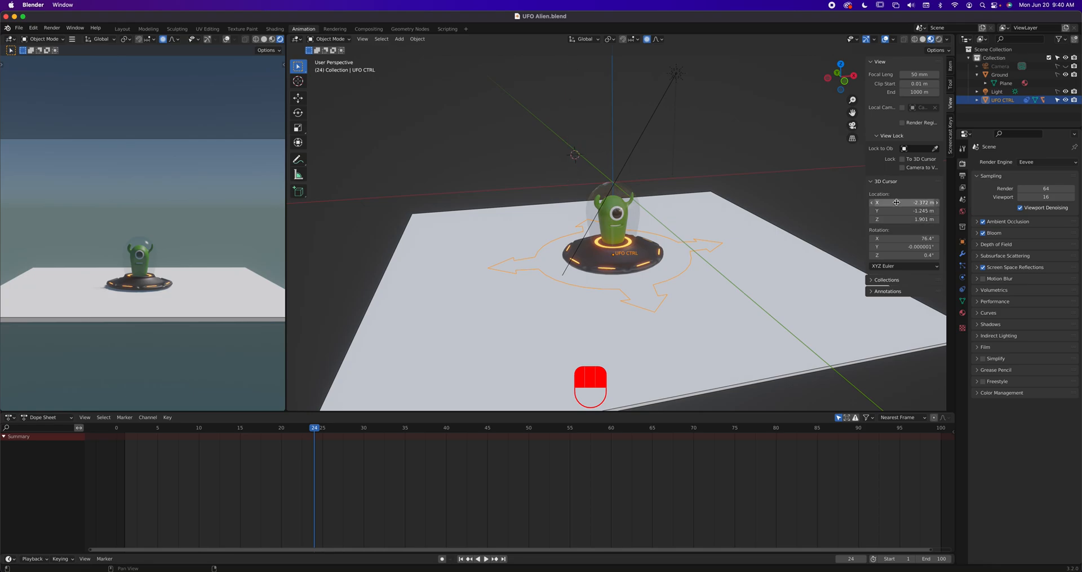
key(KP_0)
drag(897, 202, 897, 219)
text(0)
key(Return)
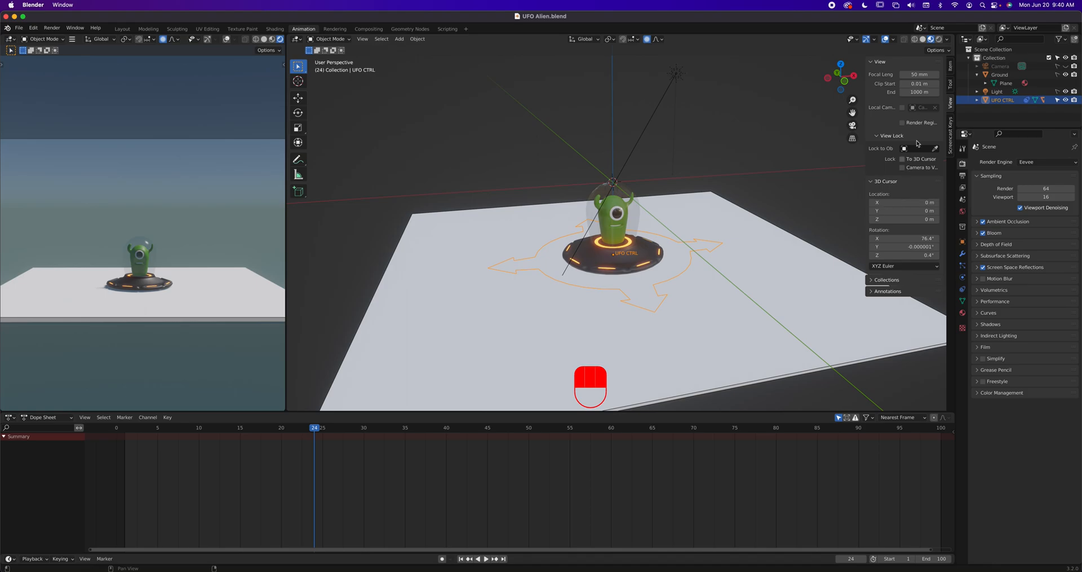
key(n)
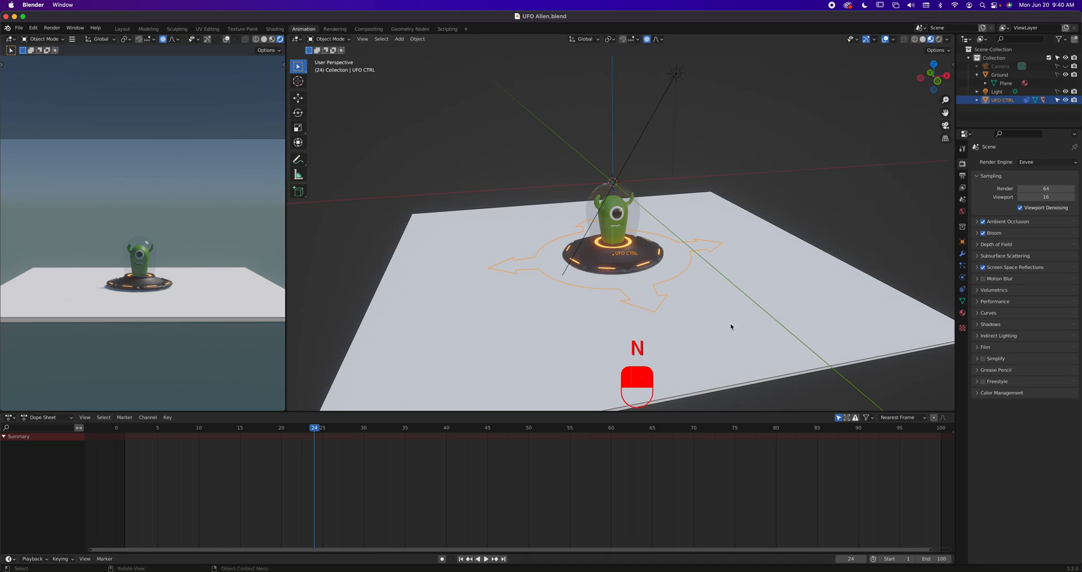
Show and hide the main viewport's sidebar twice, leaving it hidden.
key(n)
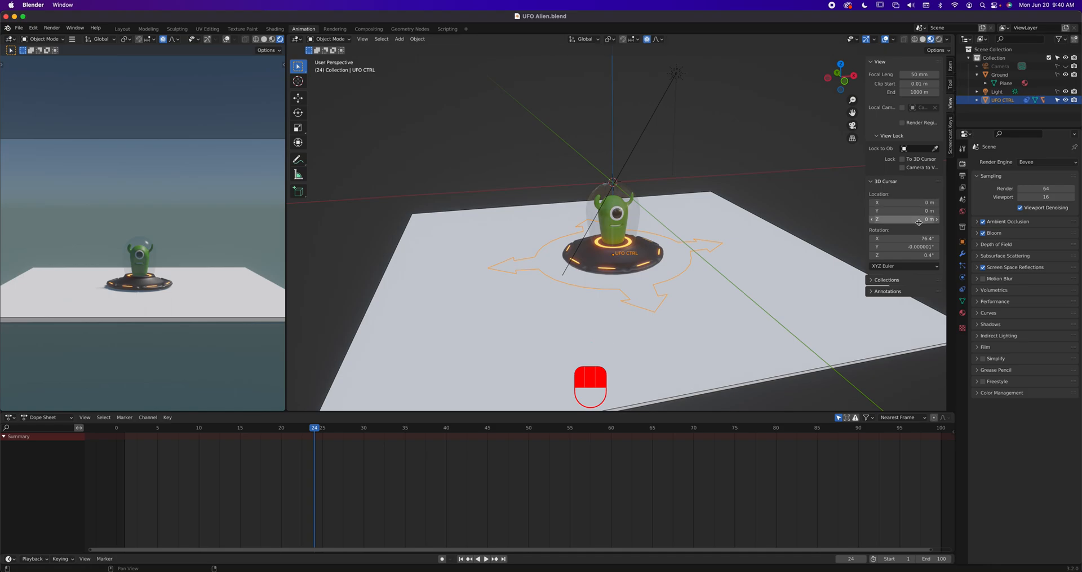
key(n)
key(n)
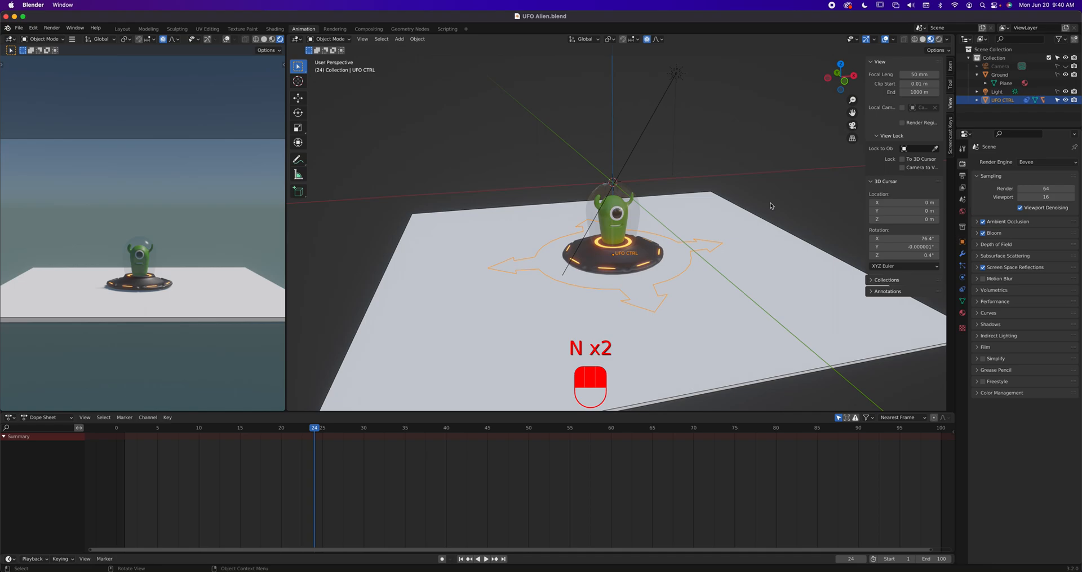
key(n)
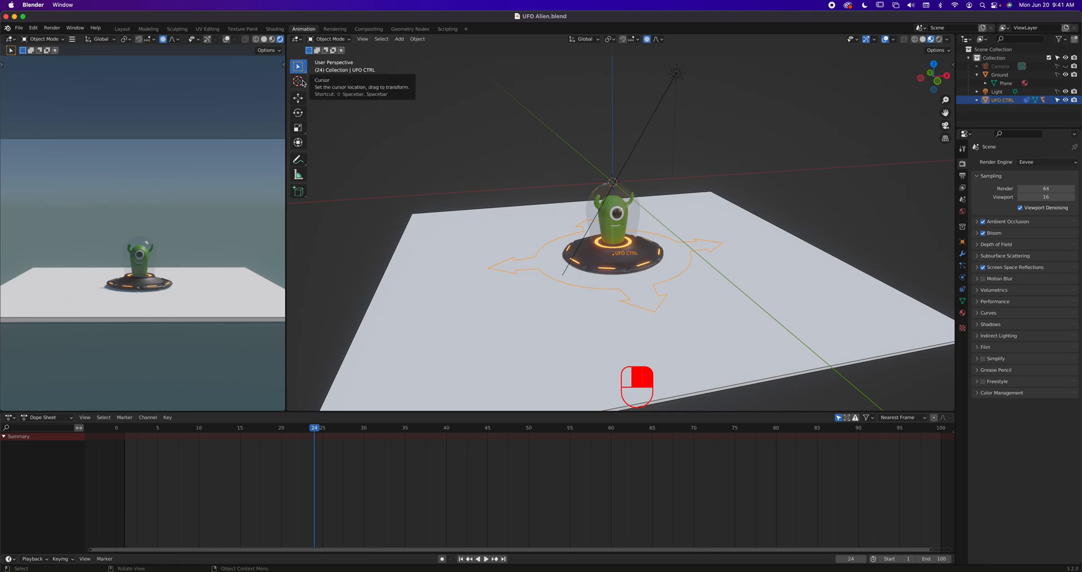
Make Transform the active tool and examine its combined gizmo on the UFO CTRL shape up close.
click(299, 143)
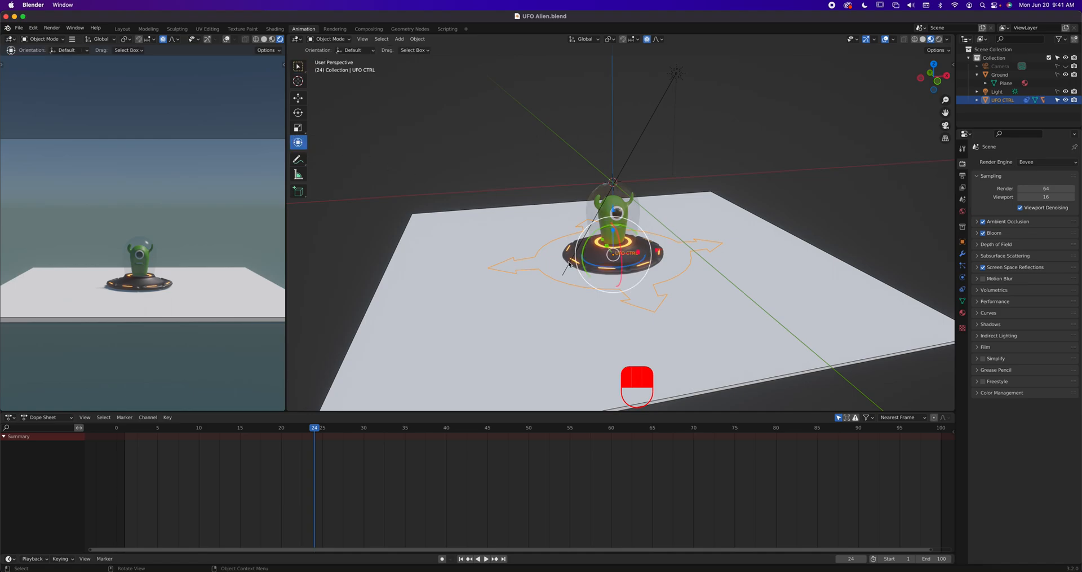
scroll(620, 259, up, 5)
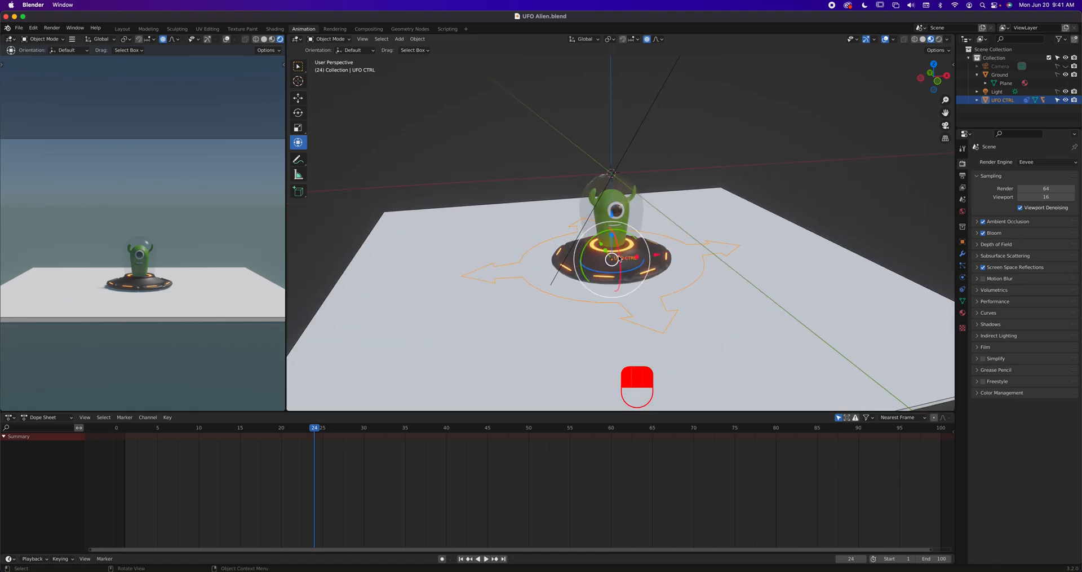
scroll(620, 263, down, 1)
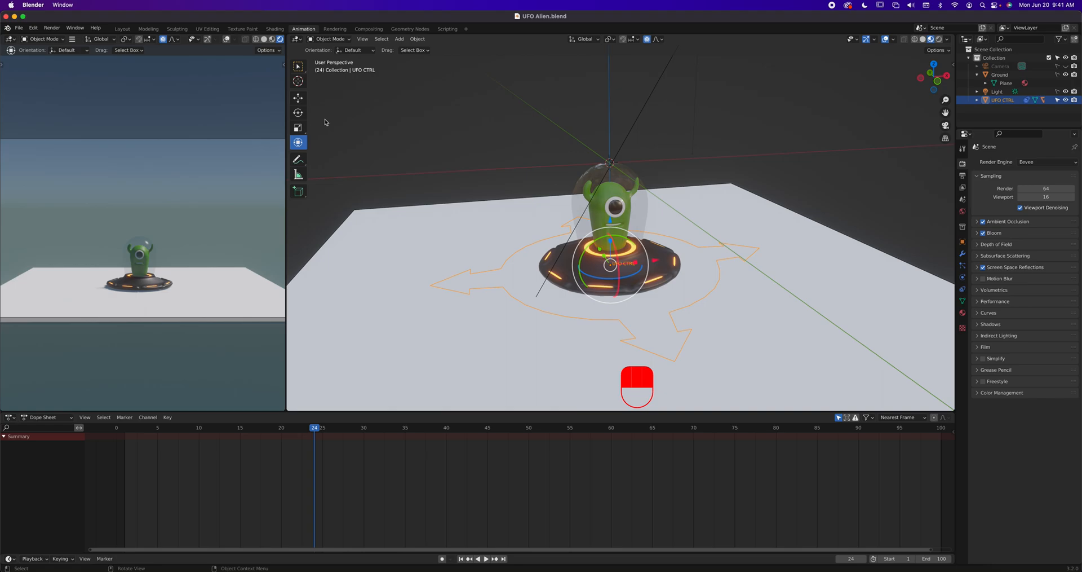
Compare the Move, Rotate and Scale gizmos on the UFO CTRL shape, leaving Move as the active tool.
click(302, 99)
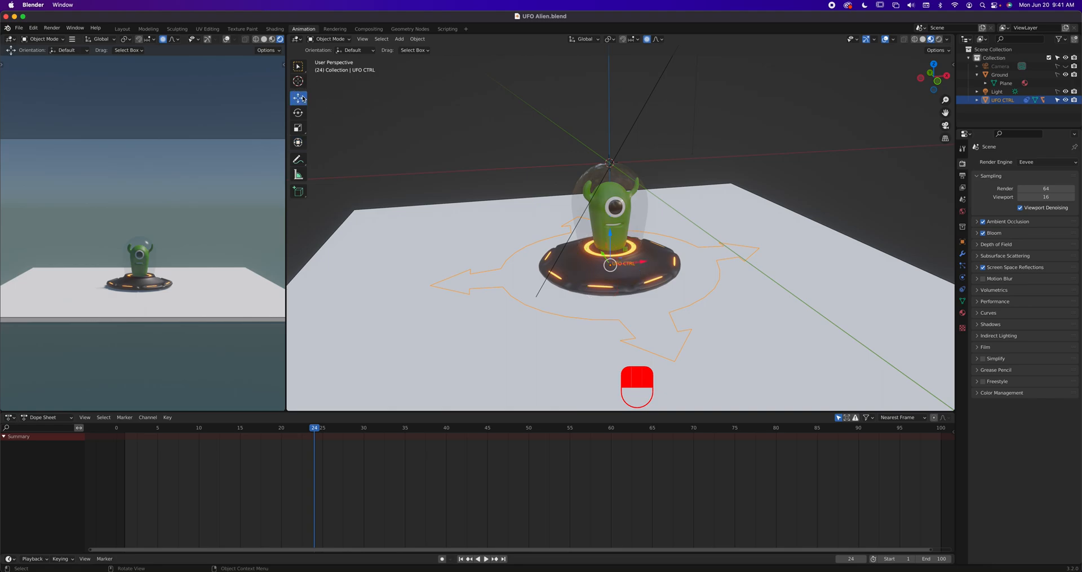
click(299, 113)
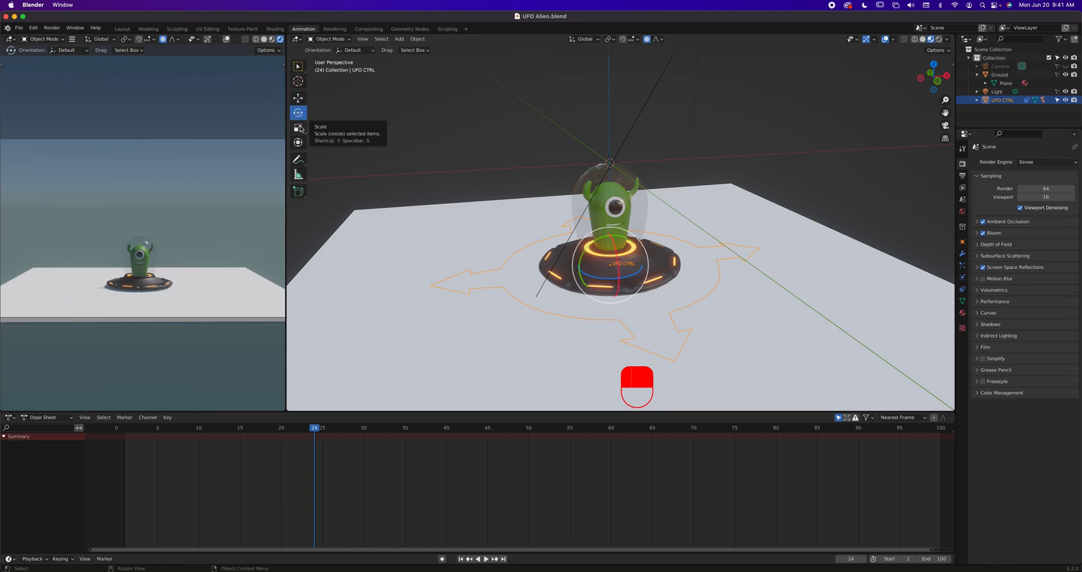
click(301, 128)
click(300, 99)
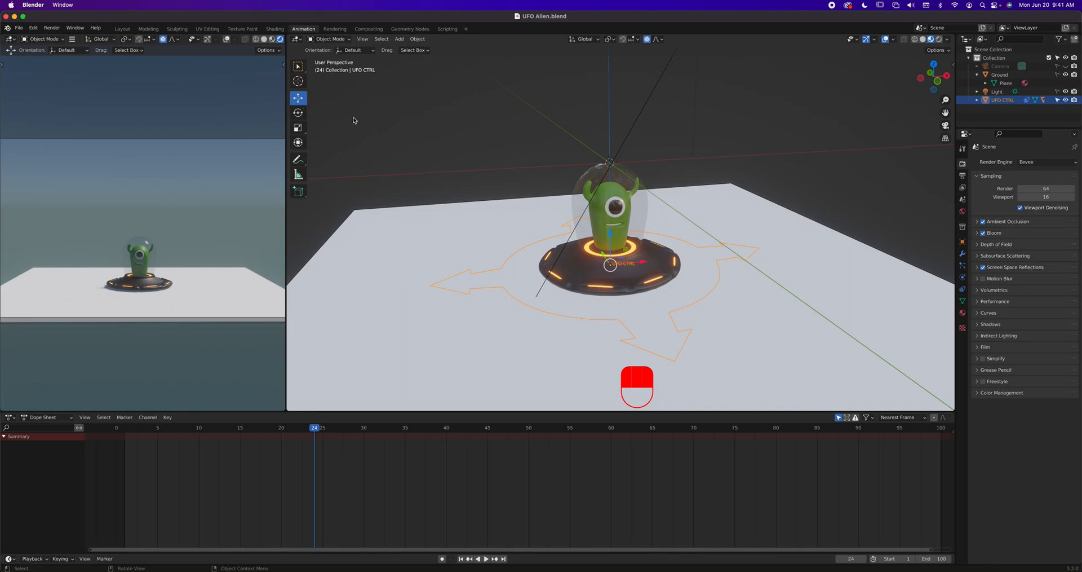
click(298, 113)
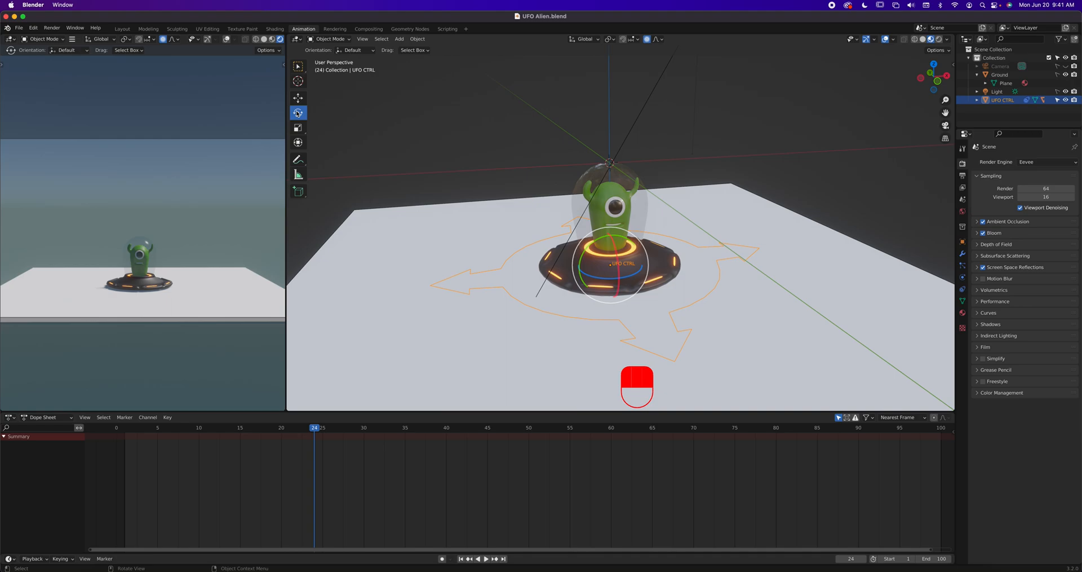
click(298, 130)
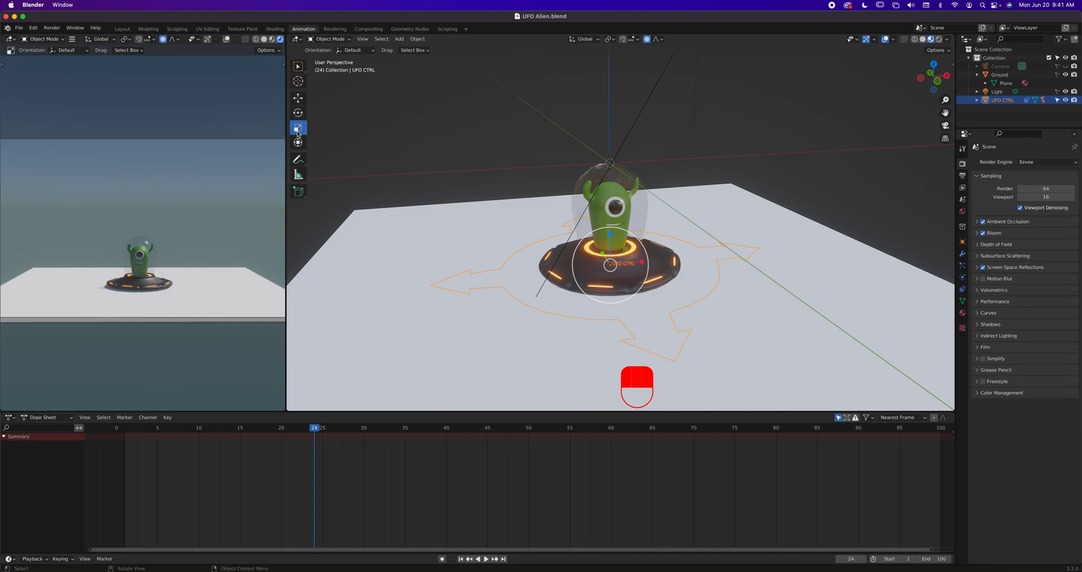
click(300, 99)
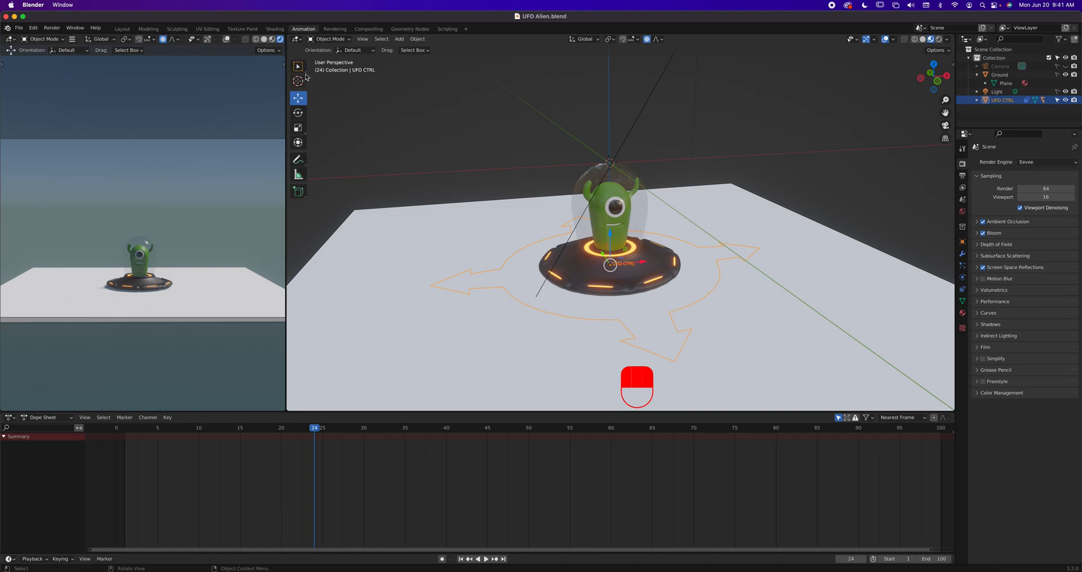
Clear the selection, reselect the UFO CTRL shape with the selection tool, and make Move the active tool.
click(486, 158)
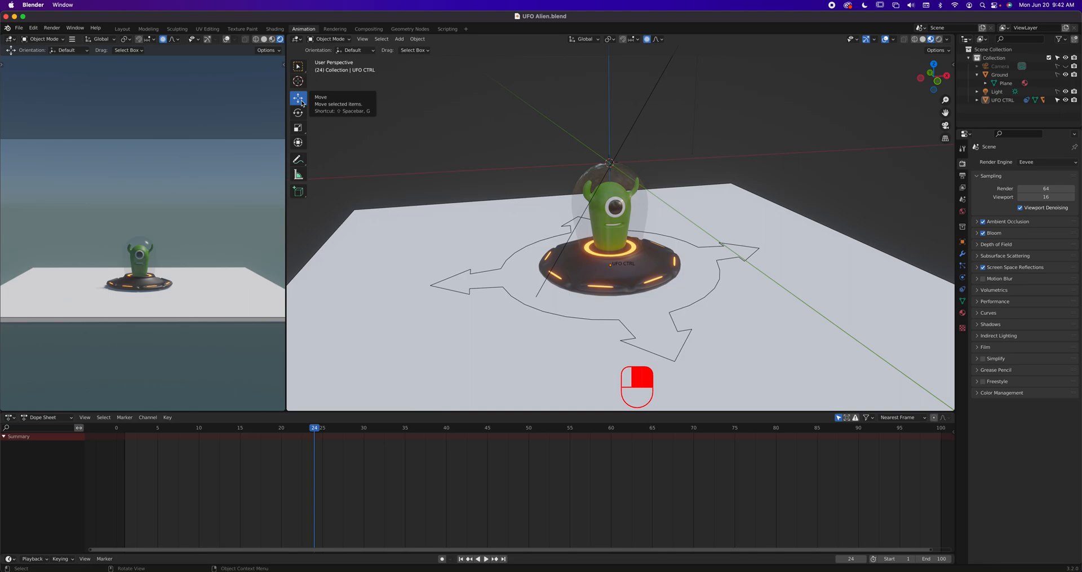
click(299, 66)
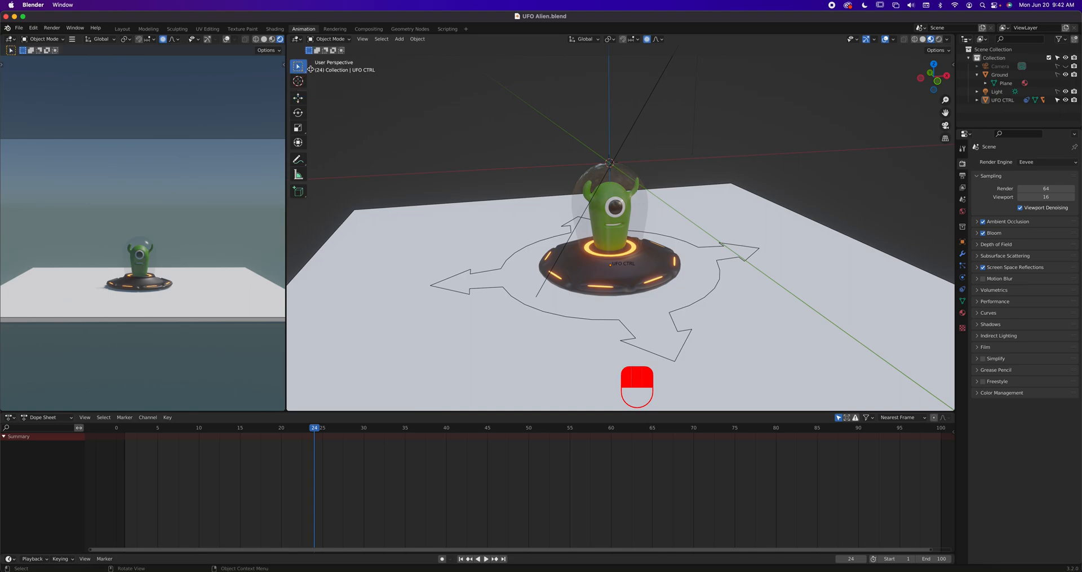
click(538, 239)
click(299, 98)
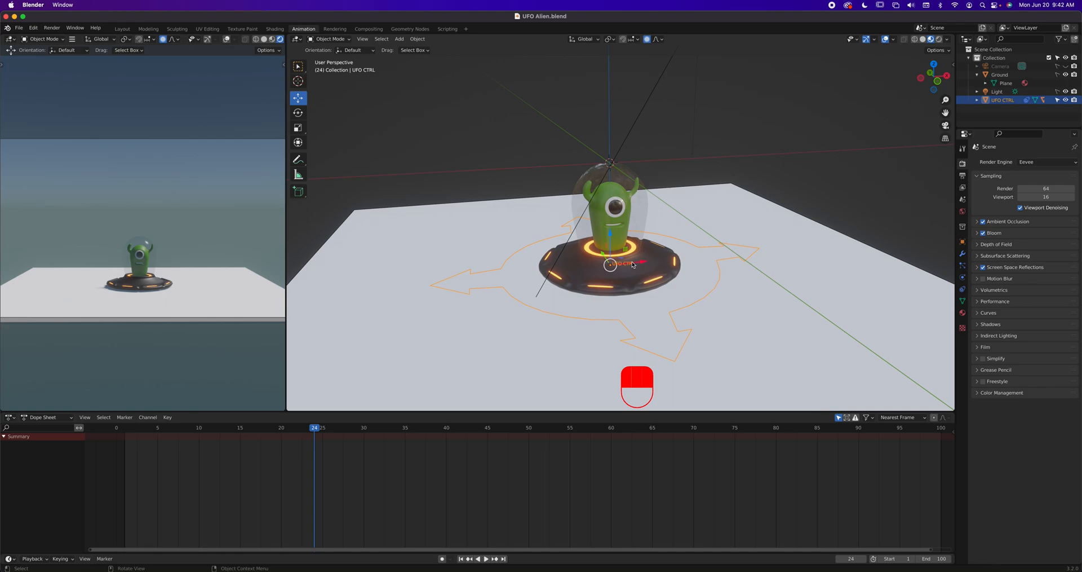
Switch from the selection tool through Move and Rotate, leaving Scale as the active tool.
click(298, 68)
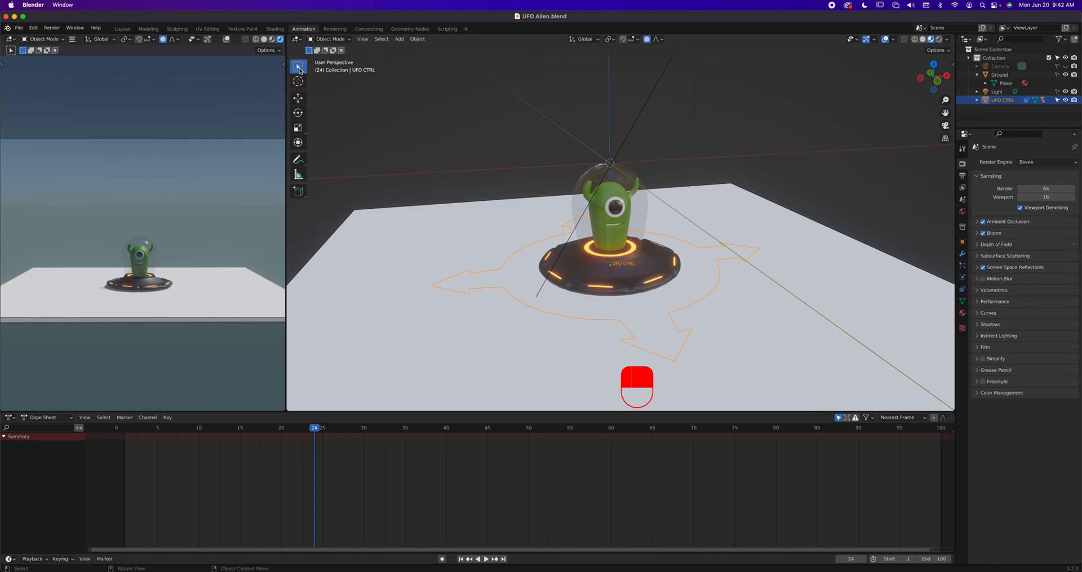
click(299, 98)
click(298, 113)
click(298, 127)
Deselect the UFO CTRL shape and select it again while the Scale tool is active.
click(470, 134)
click(429, 110)
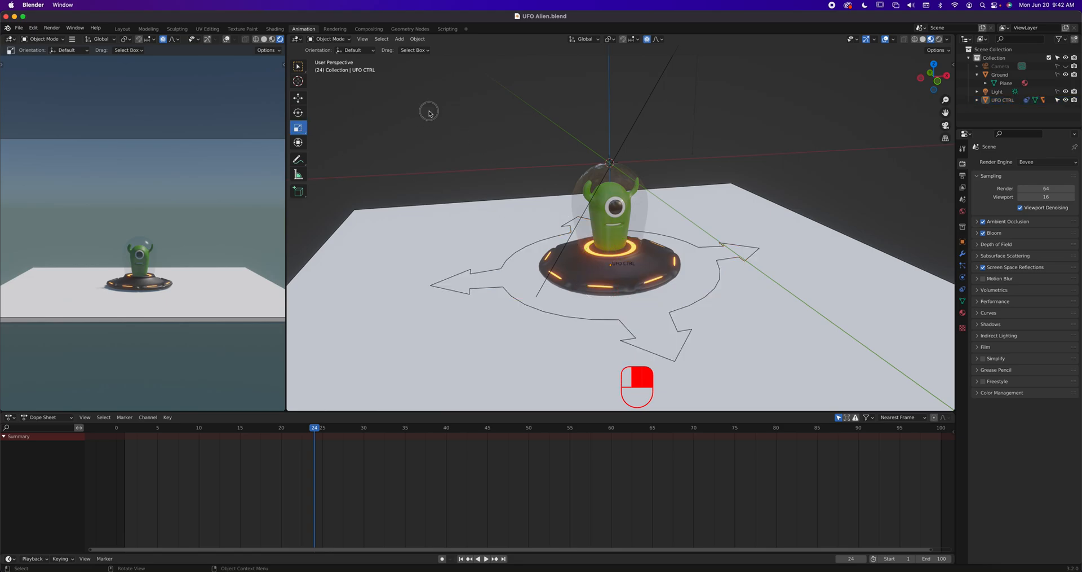
click(538, 244)
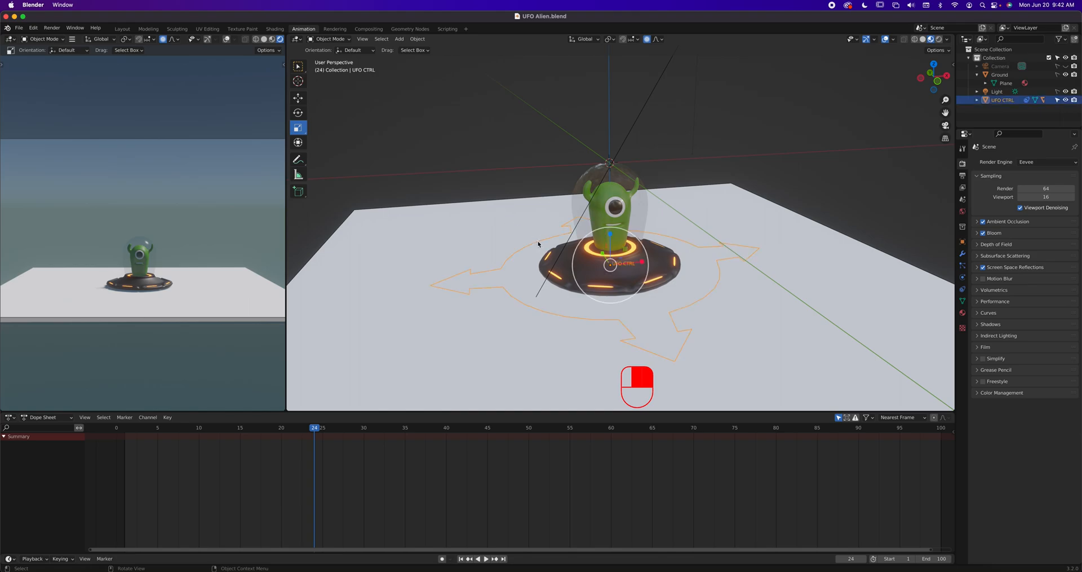
Try moving the UFO CTRL about 9.35 m along the X axis with the Move tool, and cancel the move.
click(300, 98)
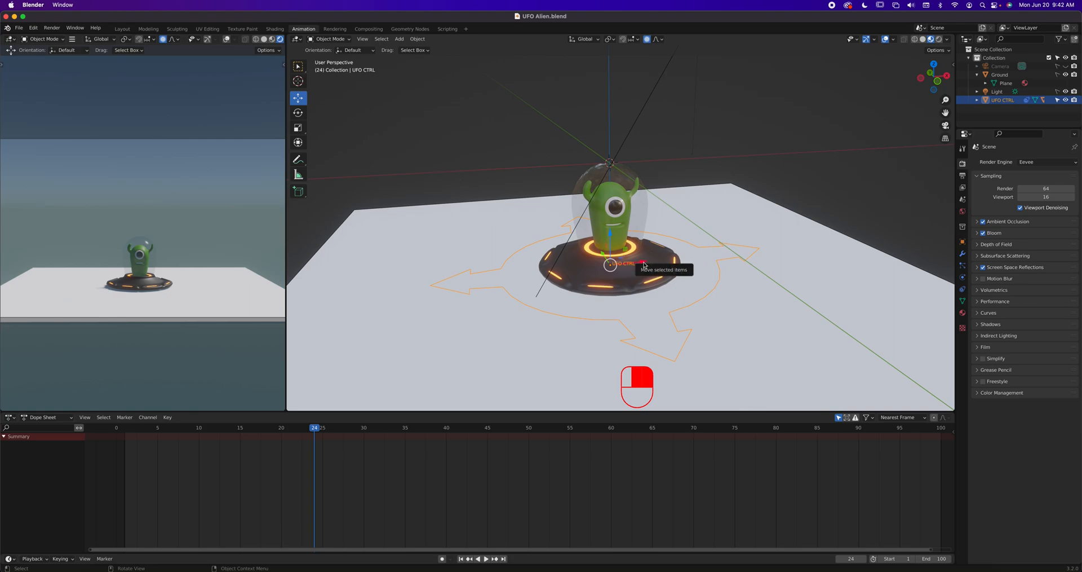
drag(644, 265, 835, 270)
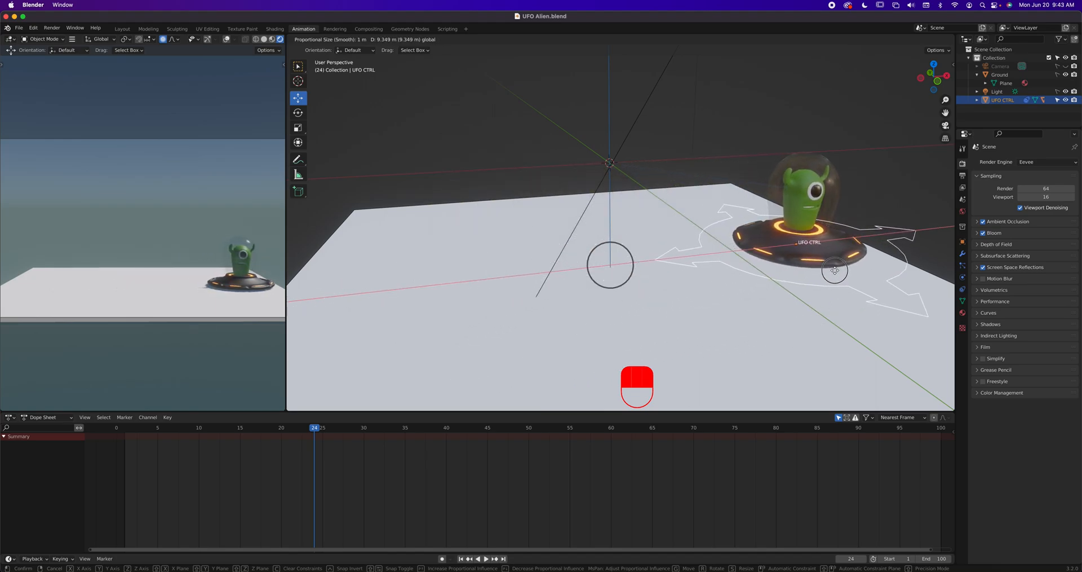
right_click(835, 271)
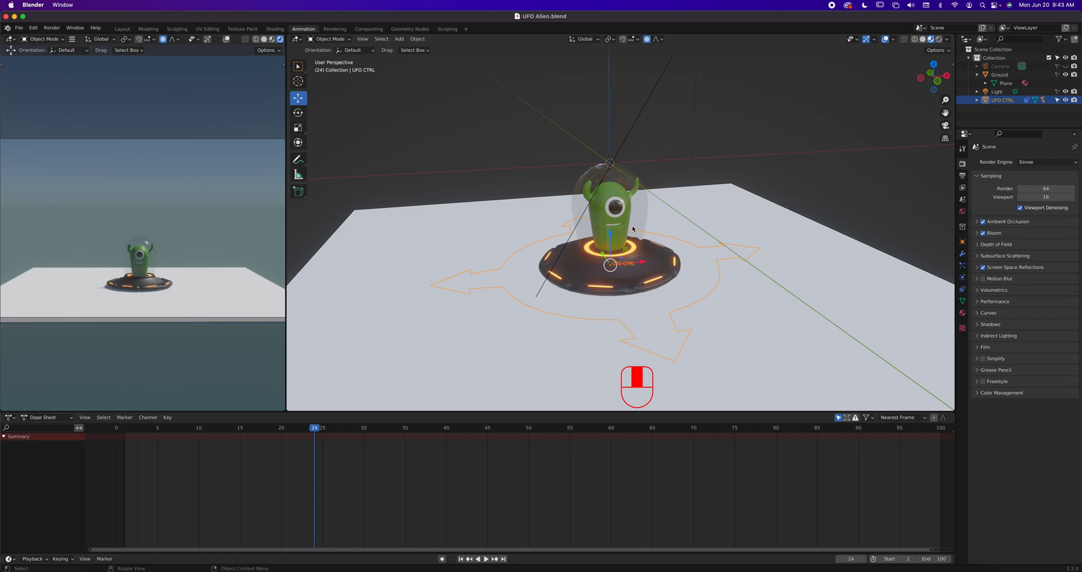
Try moving the UFO CTRL along the X axis with the Move tool, and undo the move.
middle_drag(633, 228, 622, 259)
drag(622, 258, 822, 228)
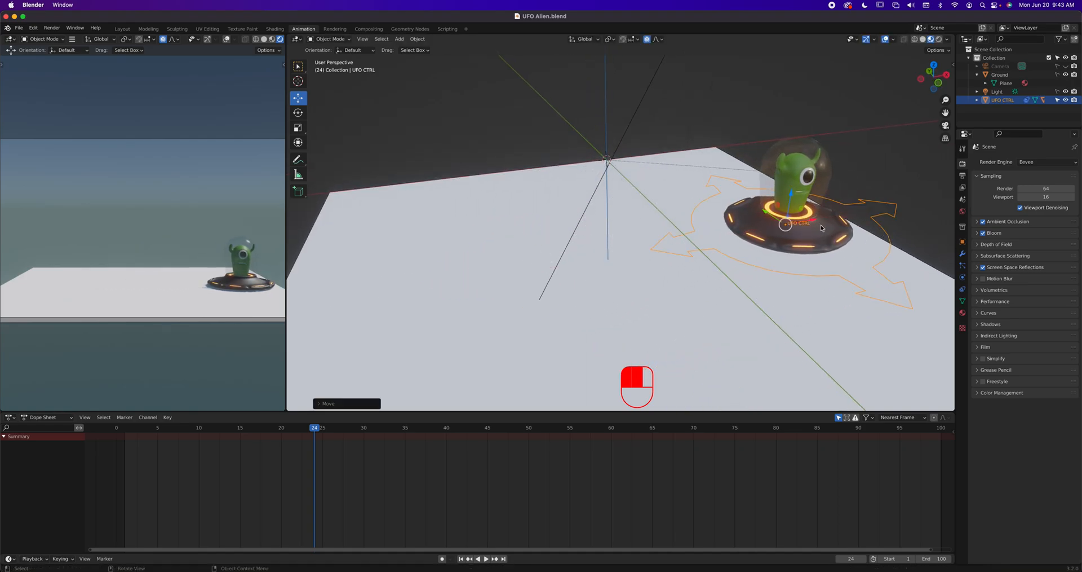
click(33, 27)
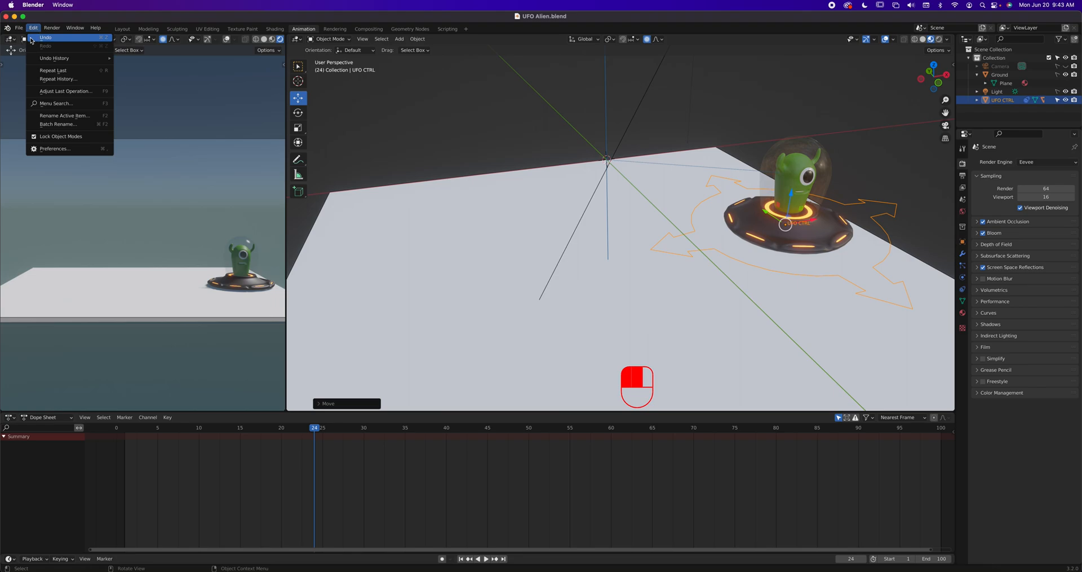
click(45, 37)
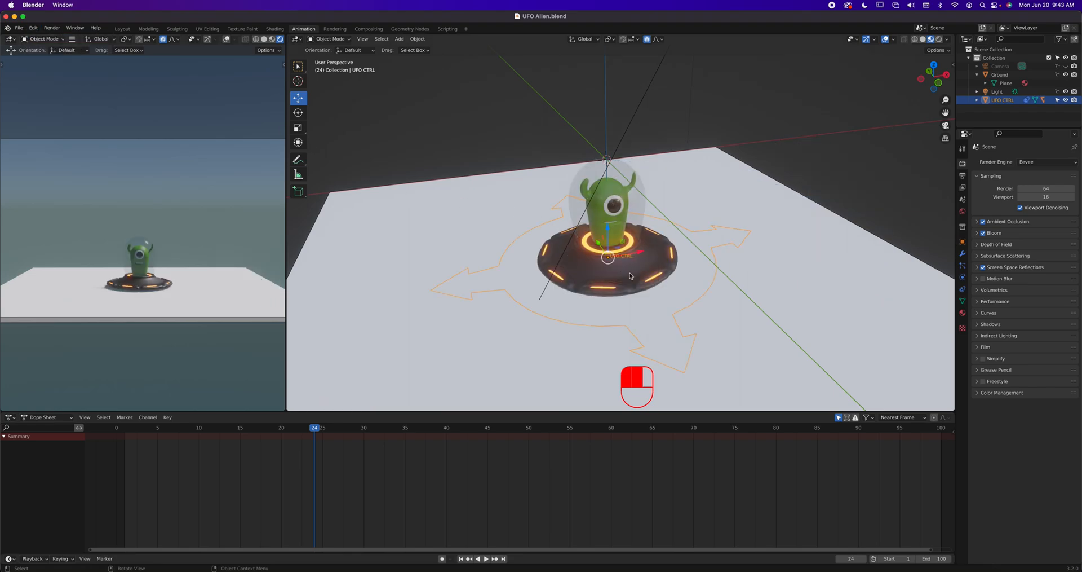
Try moving the UFO CTRL along the X axis and along the Z axis in the perspective view, cancelling each move.
drag(638, 255, 845, 239)
right_click(846, 238)
drag(608, 231, 512, 156)
key(Escape)
Switch to the front view and try moving the UFO CTRL along X, along Z and in the XZ plane, cancelling the moves.
key(grave)
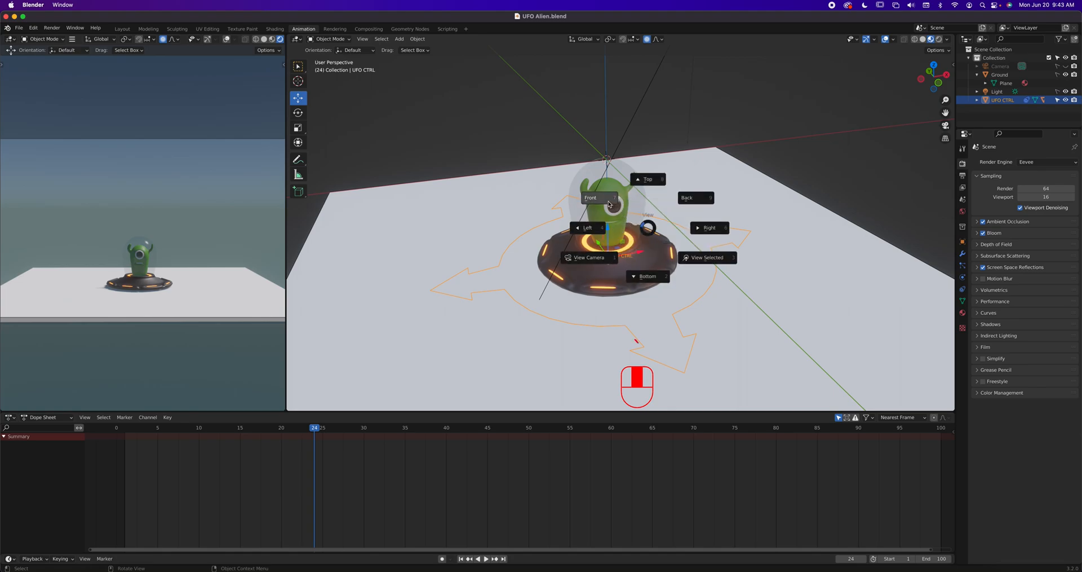
click(609, 204)
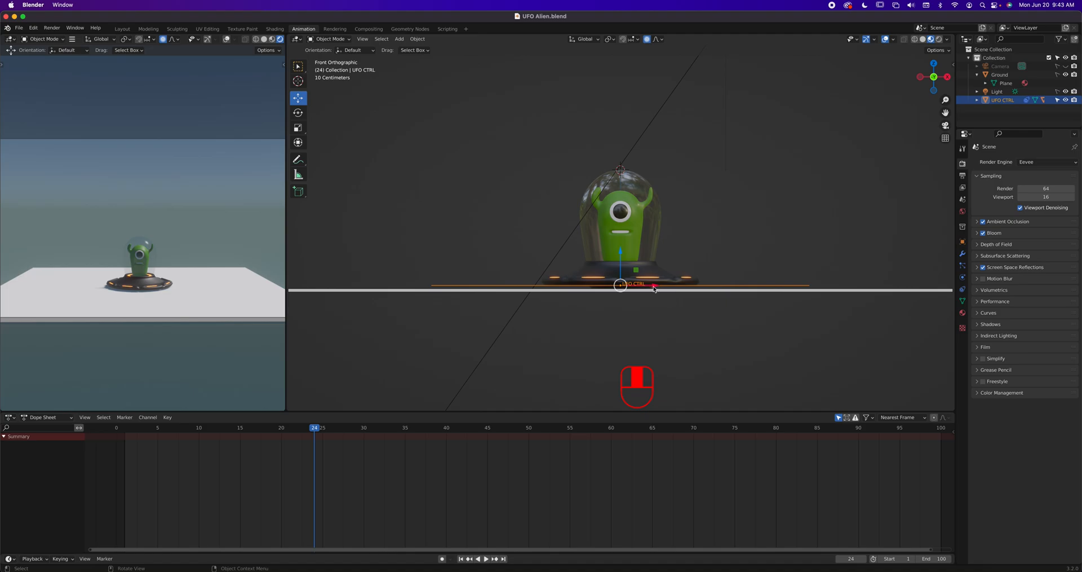
drag(654, 287, 793, 280)
right_click(793, 281)
mouse_move(621, 254)
mouse_down()
mouse_move(629, 161)
mouse_move(633, 258)
mouse_up()
drag(638, 273, 802, 195)
right_click(802, 195)
Switch to the top view and try moving the UFO CTRL along X, along Y and in the XY plane, cancelling the moves.
key(grave)
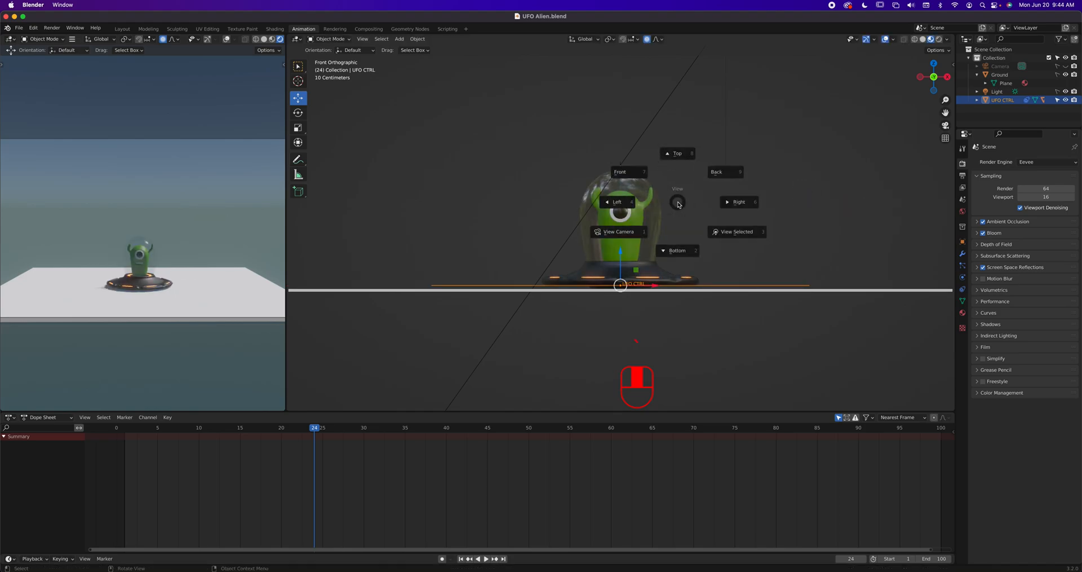
click(677, 156)
scroll(662, 255, down, 3)
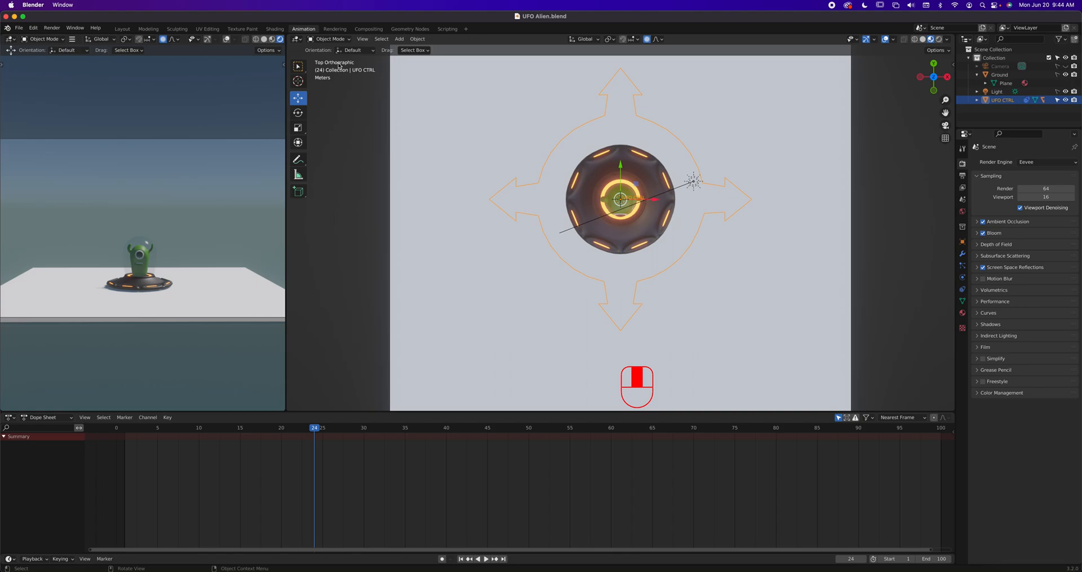
drag(654, 201, 618, 158)
key(Escape)
key(Escape)
drag(620, 169, 621, 192)
drag(637, 186, 670, 237)
right_click(670, 237)
key(grave)
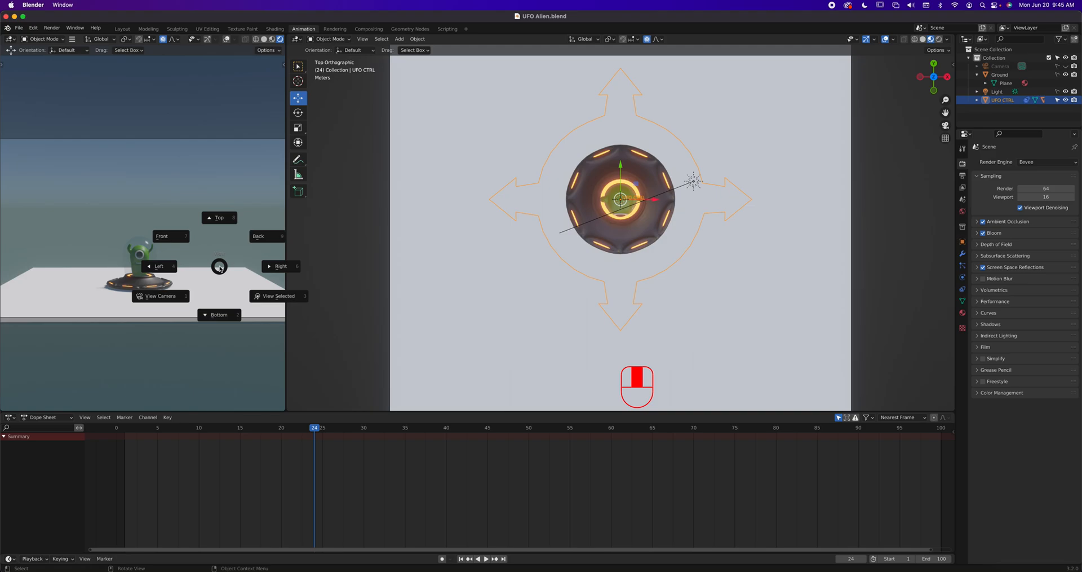
key(Escape)
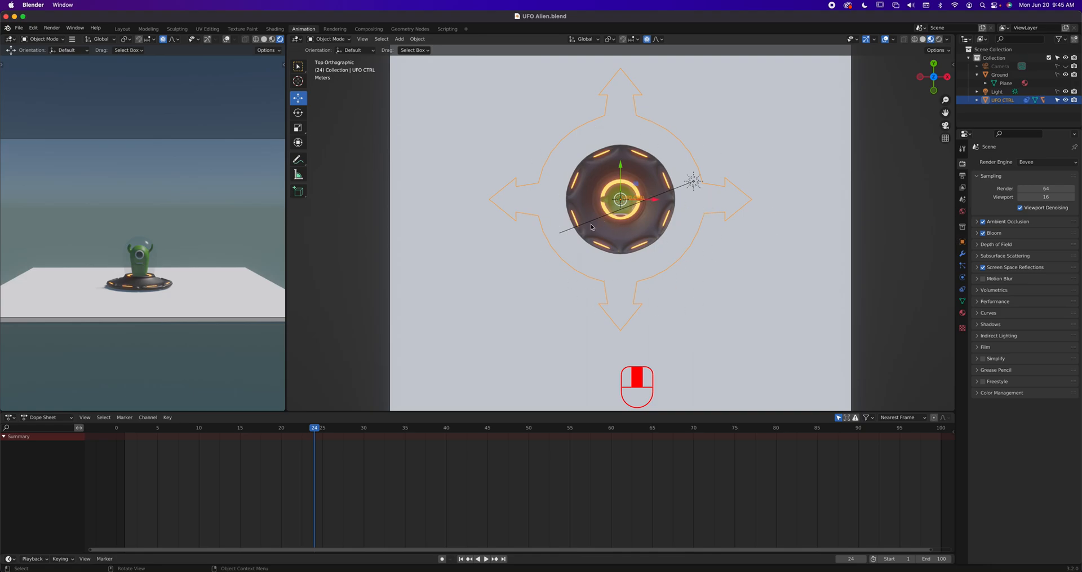
key(grave)
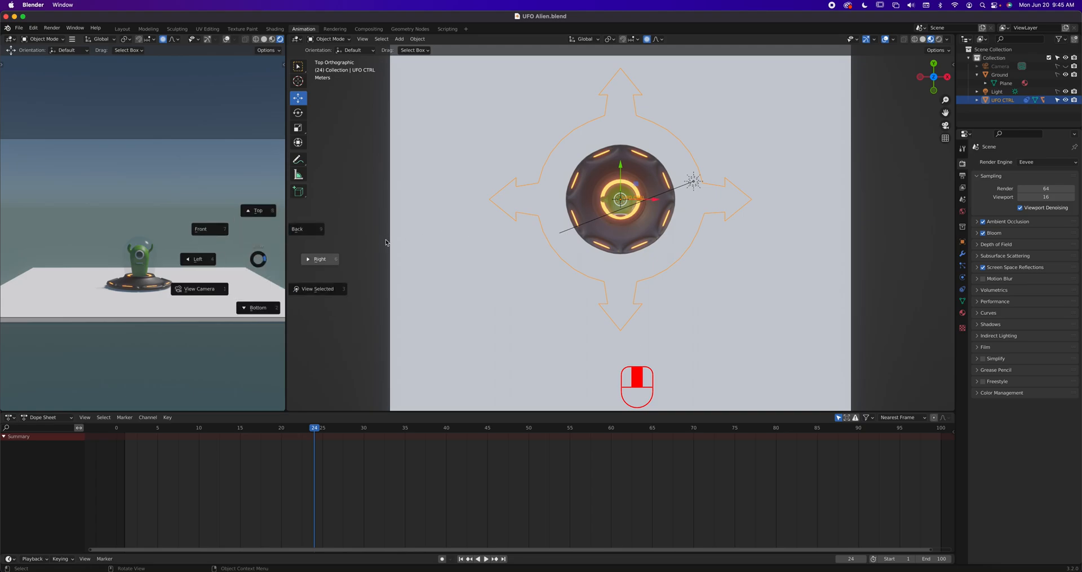
key(Escape)
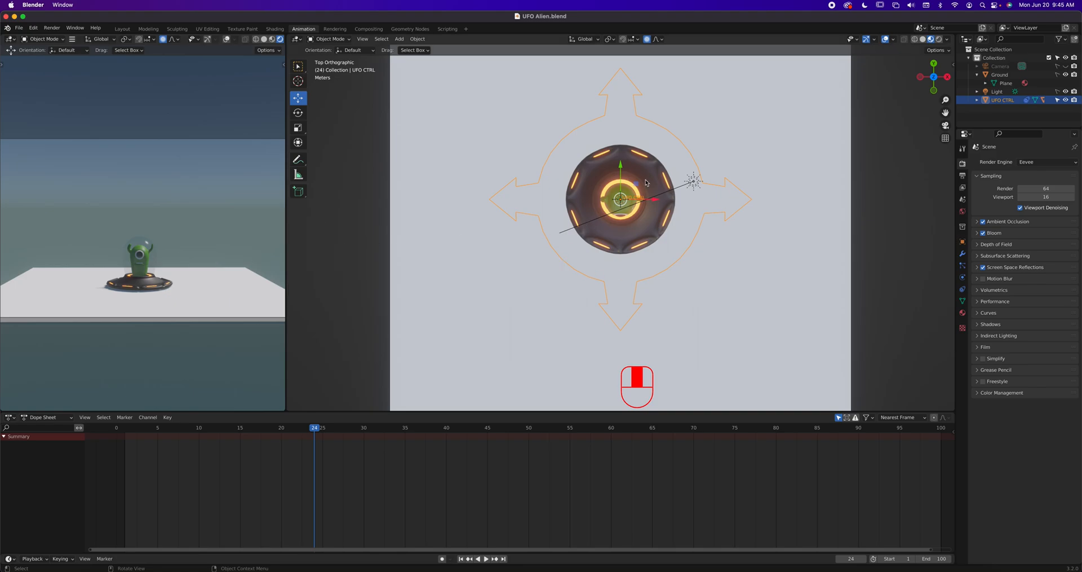
Switch to the left view and try moving the UFO CTRL along Z, along Y and freely in the view plane, cancelling each move.
key(grave)
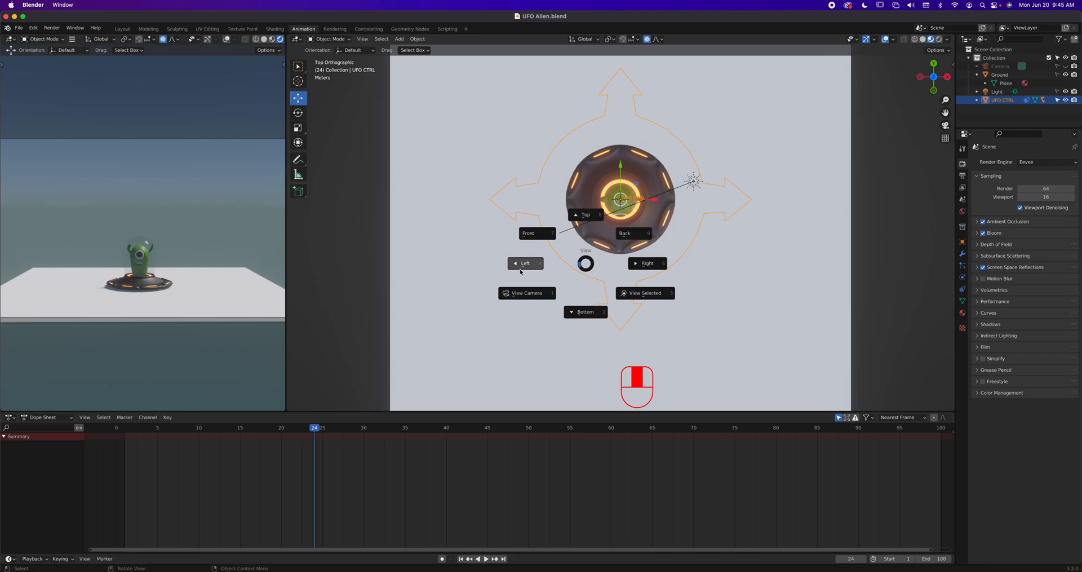
click(522, 269)
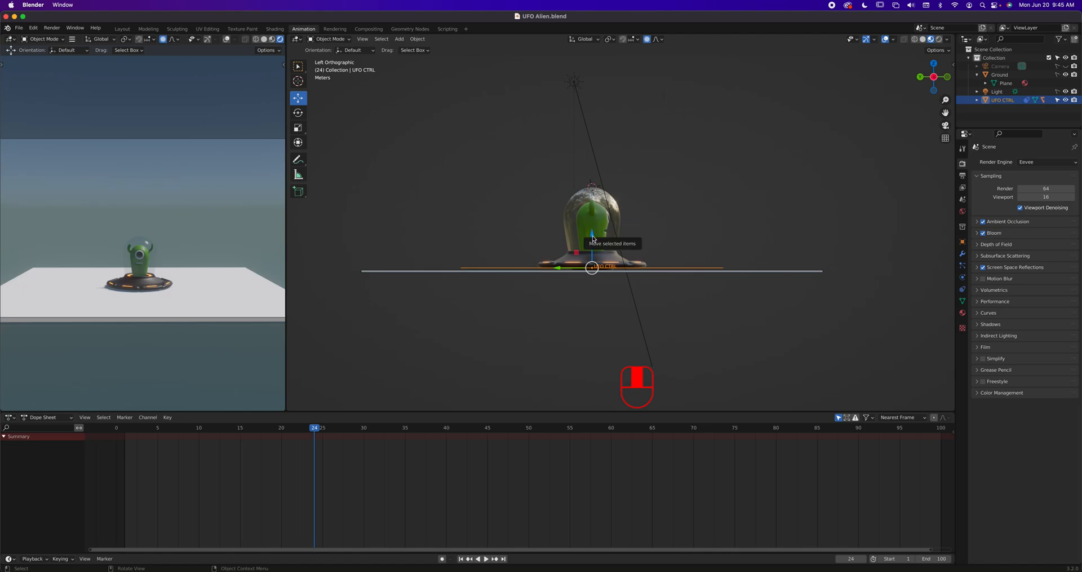
drag(592, 238, 584, 128)
right_click(585, 127)
drag(559, 271, 646, 274)
right_click(645, 274)
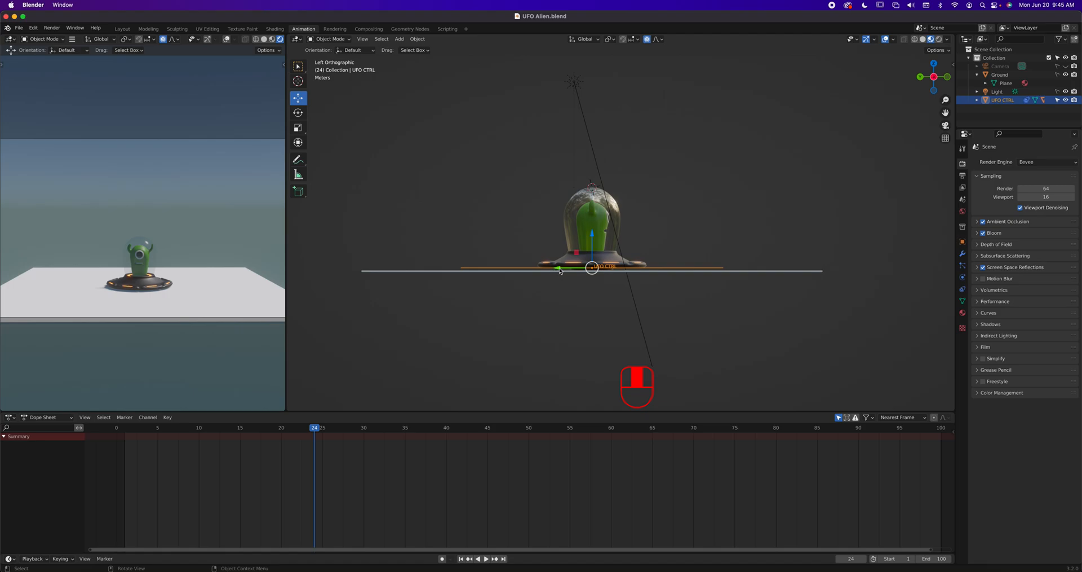
drag(560, 270, 649, 262)
right_click(649, 262)
drag(592, 265, 602, 145)
right_click(602, 145)
Return to the front view and orbit out of it into an angled perspective view of the scene.
key(grave)
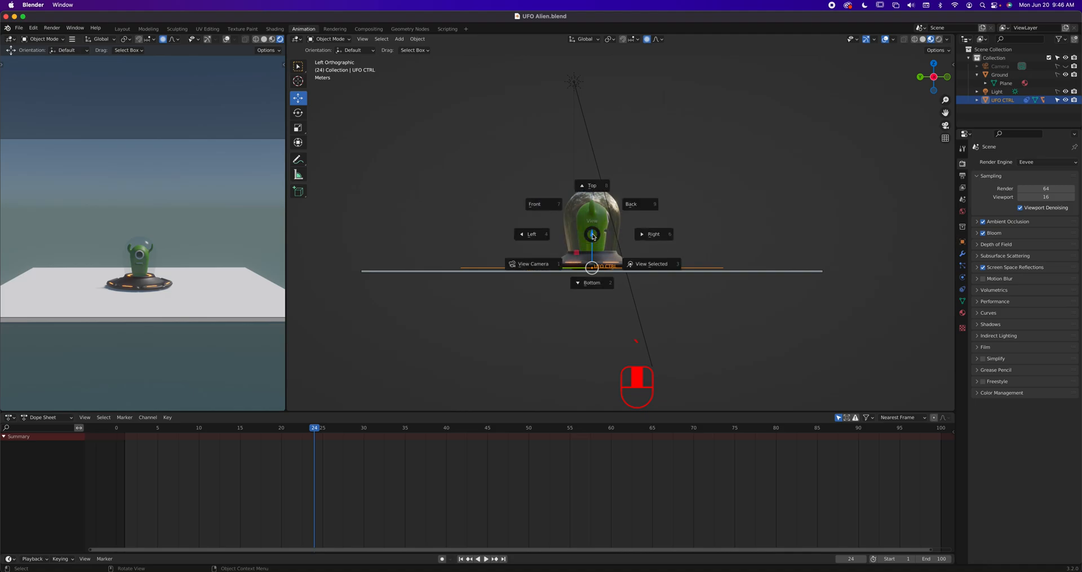
click(546, 210)
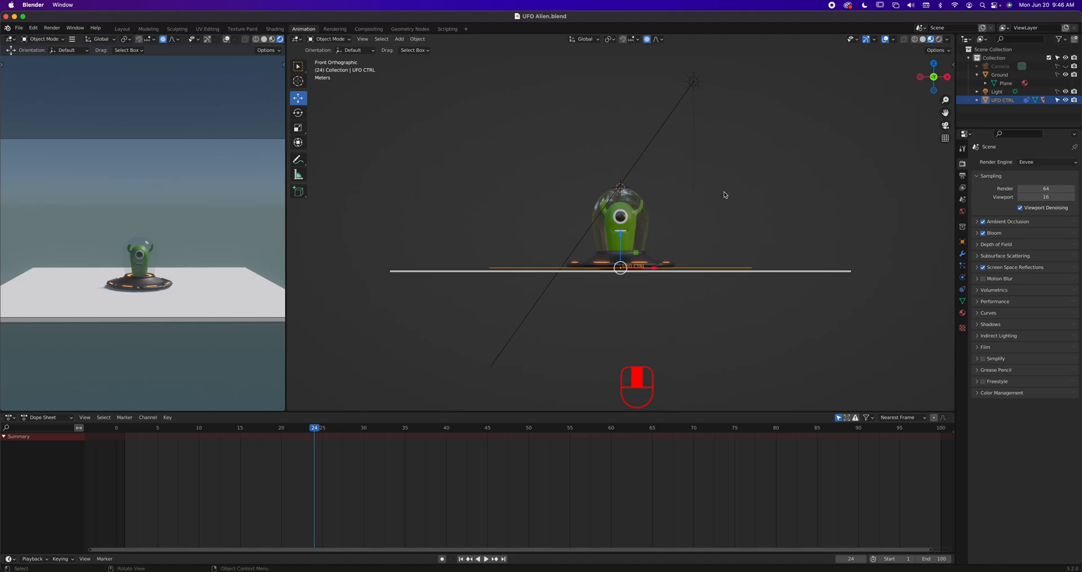
middle_drag(722, 188, 680, 211)
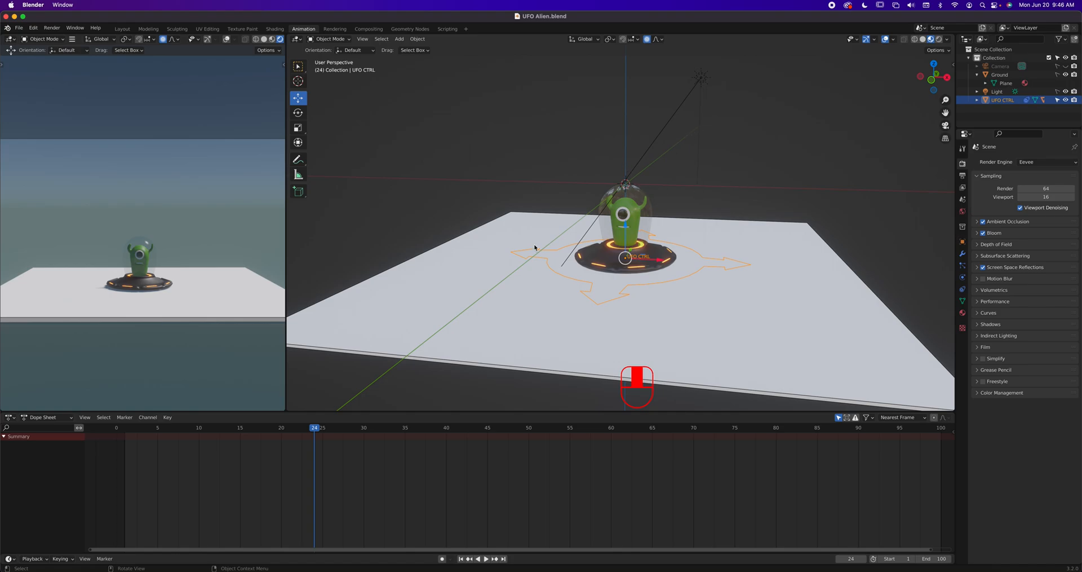
Hide the X, Y and Z axis guide lines in the main viewport's overlays.
click(895, 41)
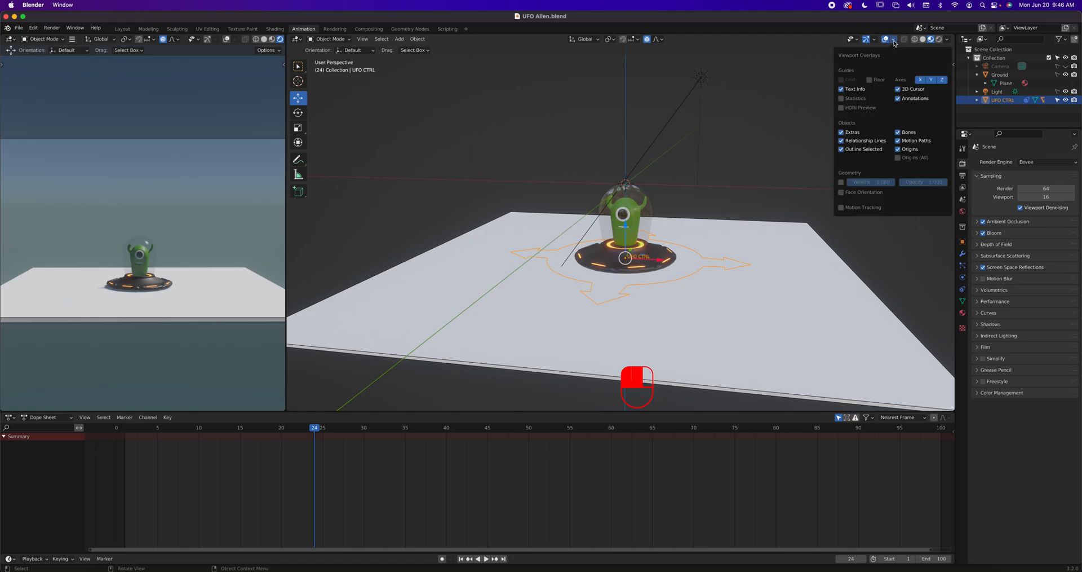
click(921, 82)
click(931, 81)
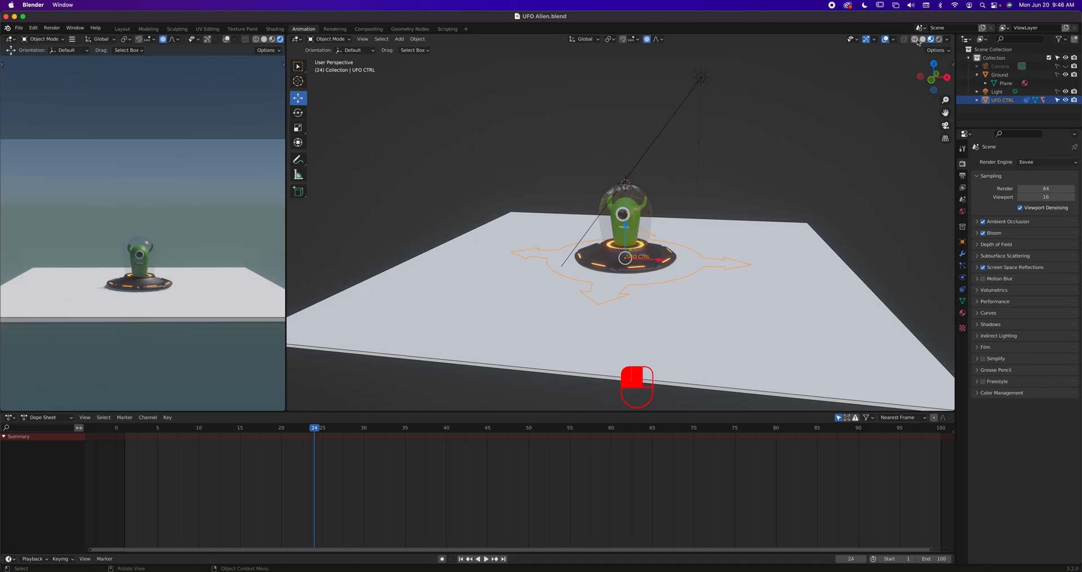
click(894, 40)
Show the UFO CTRL's transform properties beside a straight-on perspective view of the scene.
middle_drag(548, 289, 583, 308)
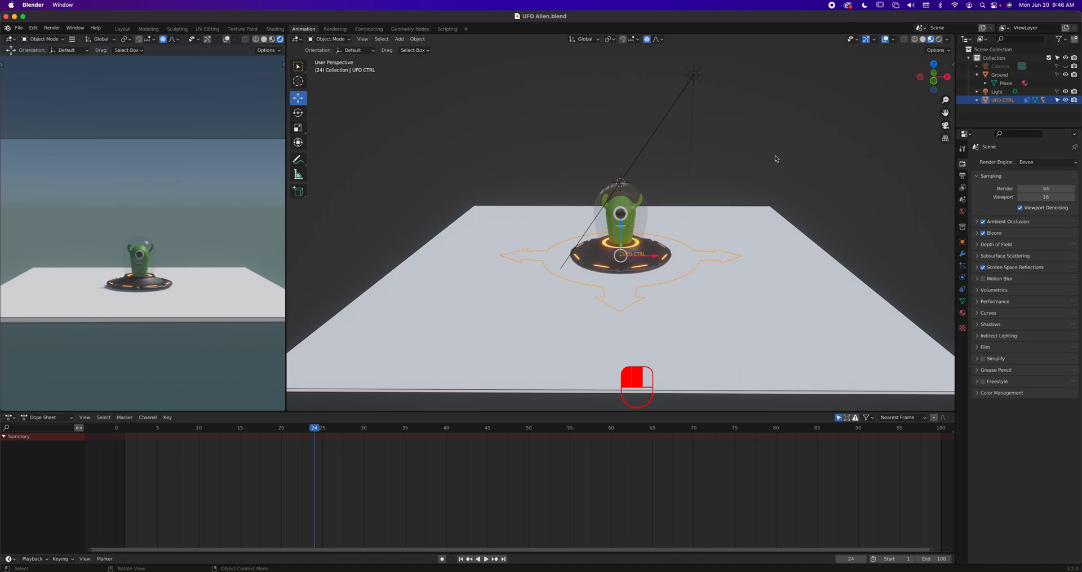
key(n)
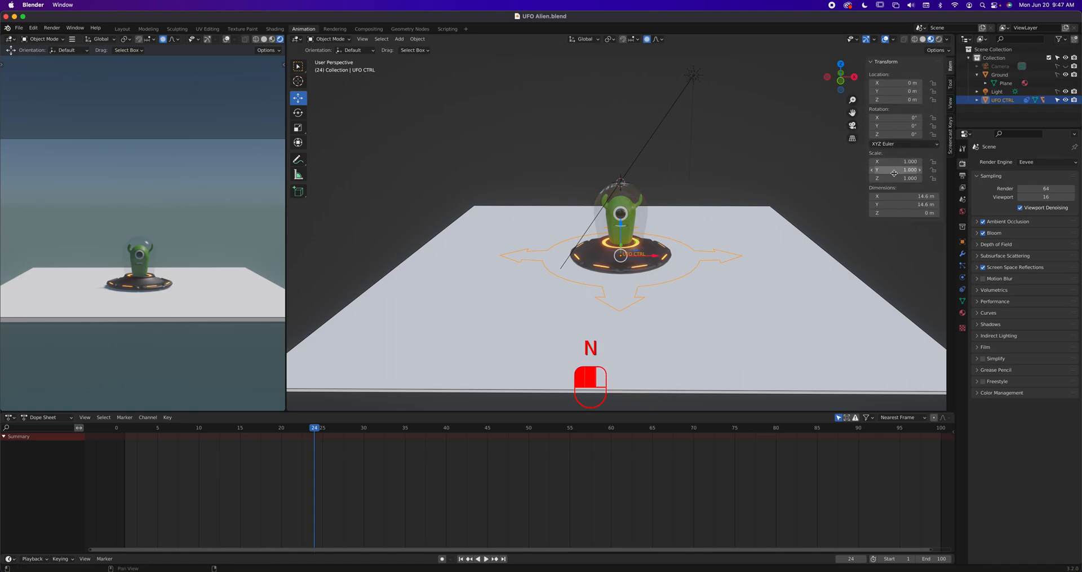